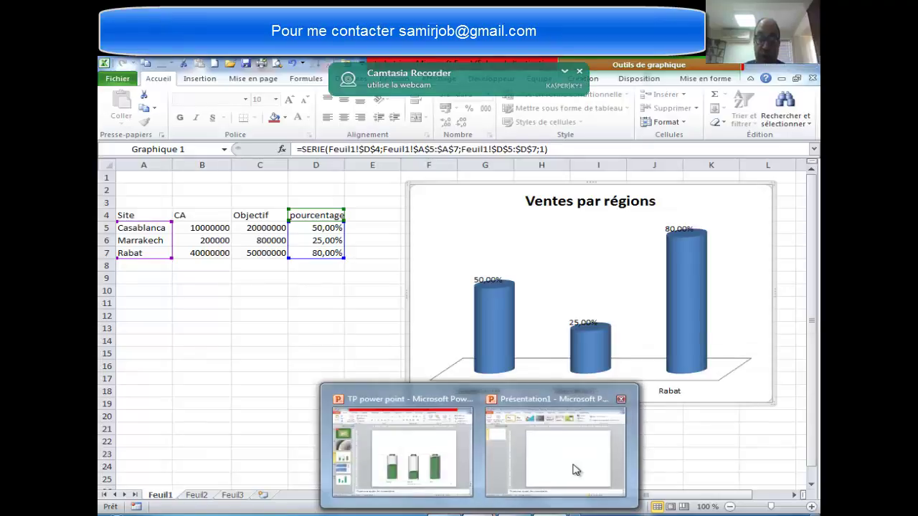
- Switch to the TP power point presentation and bring up slide 14's green cylinder chart
click(440, 461)
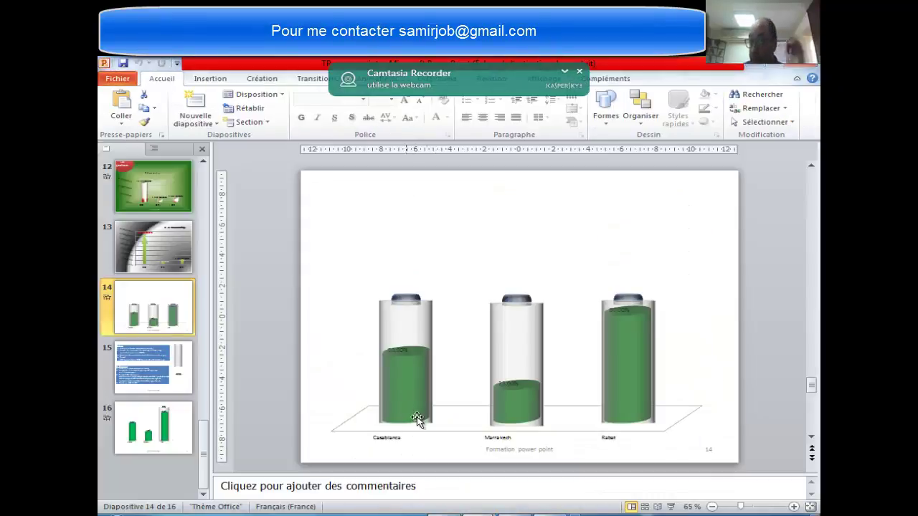
click(579, 73)
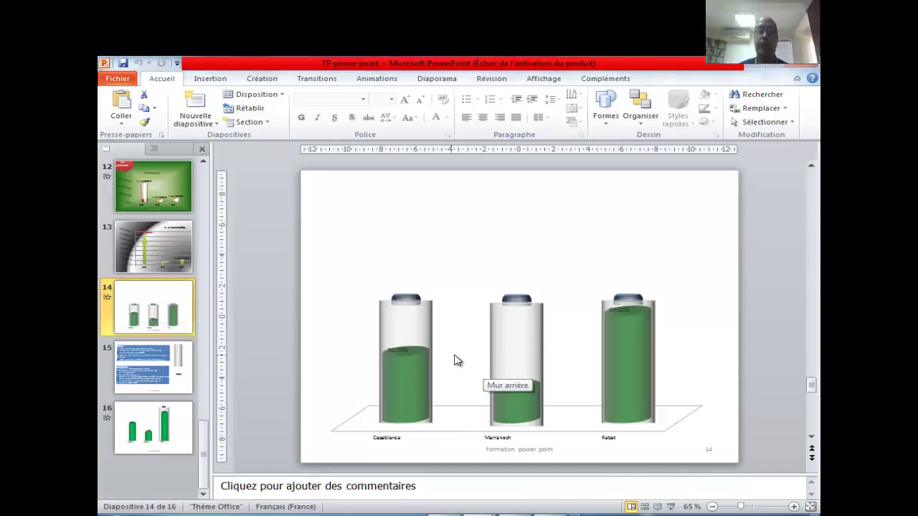
- Play slide 14 as a slideshow to preview the green filling animation, then exit
click(671, 506)
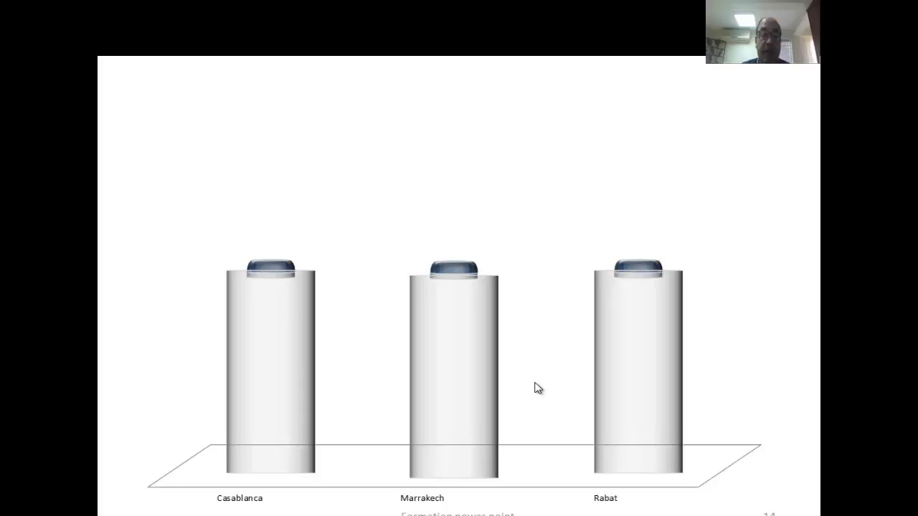
click(538, 388)
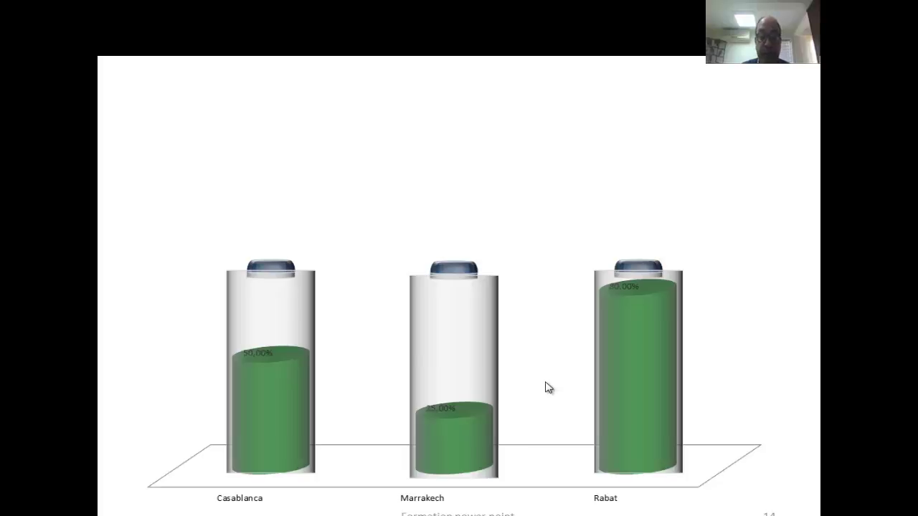
key(Escape)
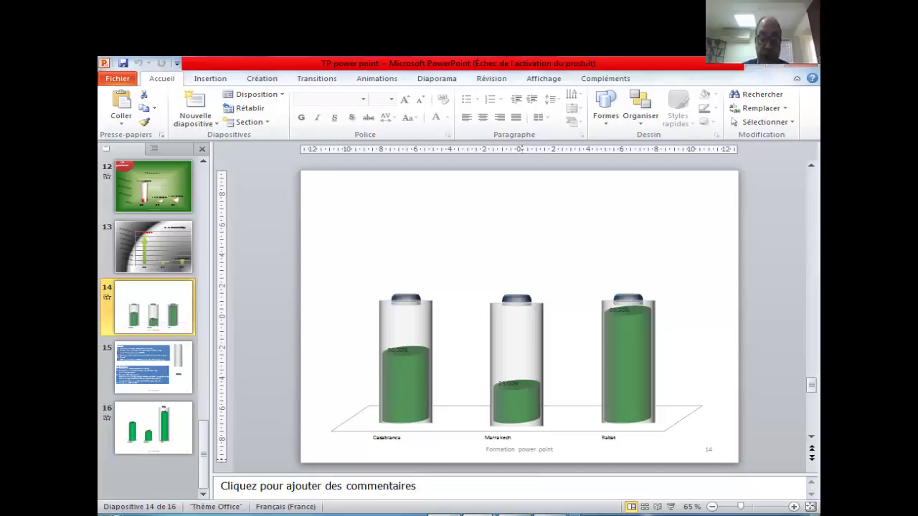
- Reopen the tp batrie workbook from the training files folder, confirming with Oui
key(alt+Tab)
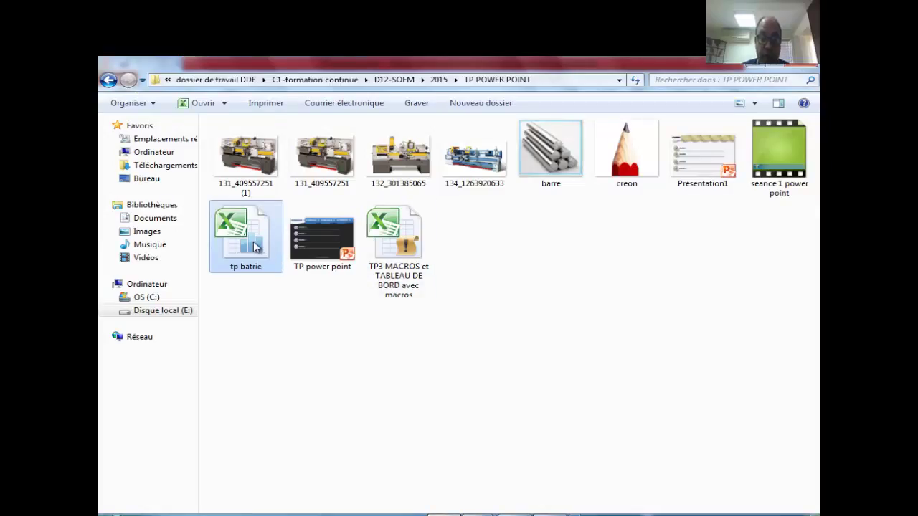
double_click(256, 248)
click(428, 326)
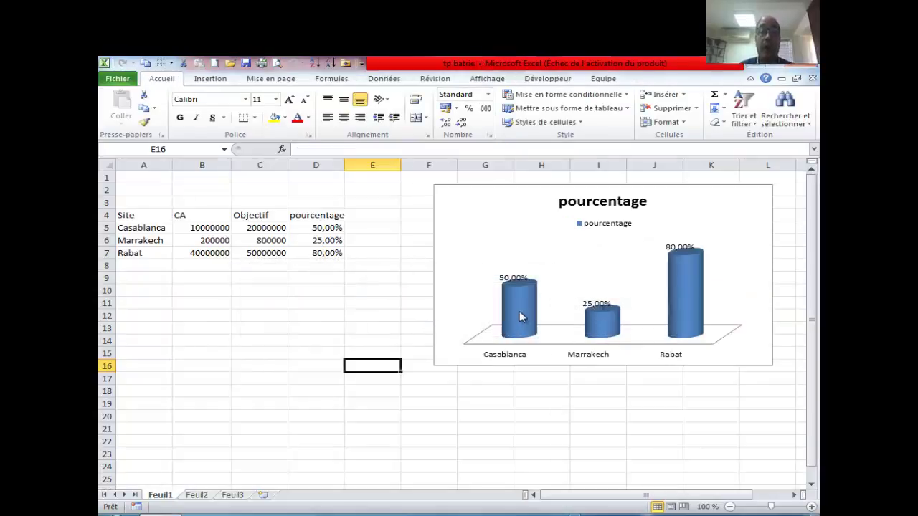
- Delete the pourcentage legend from the cylinder chart
click(593, 227)
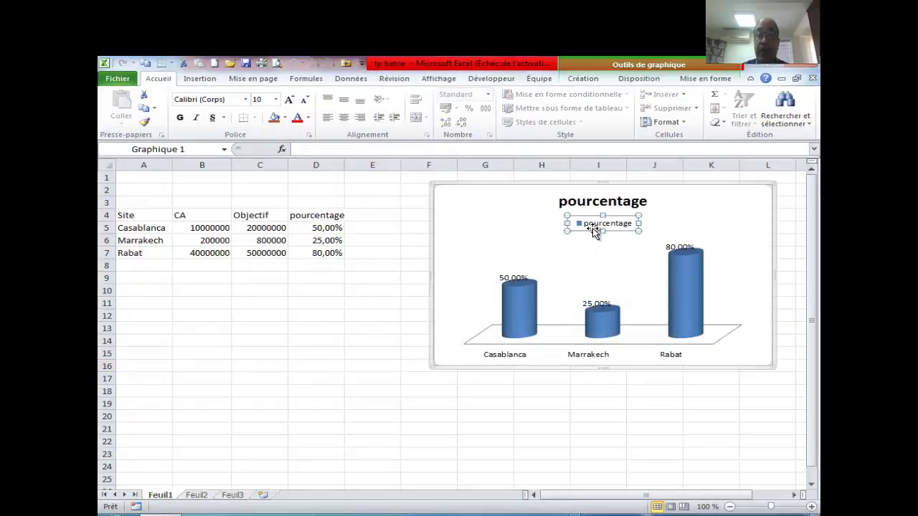
key(Delete)
click(592, 201)
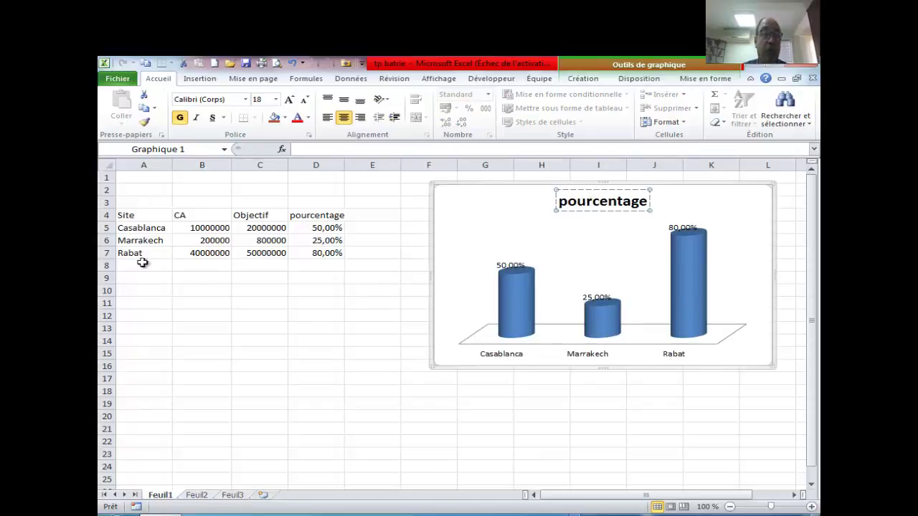
- Review the pourcentage formulas like =B5/C5 in D5:D7, giving 50%, 25% and 80%
click(305, 244)
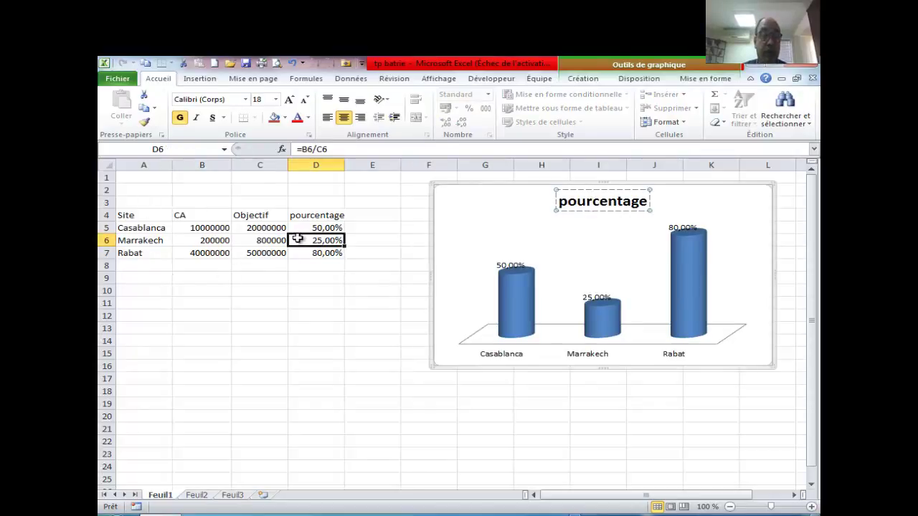
click(184, 240)
click(129, 227)
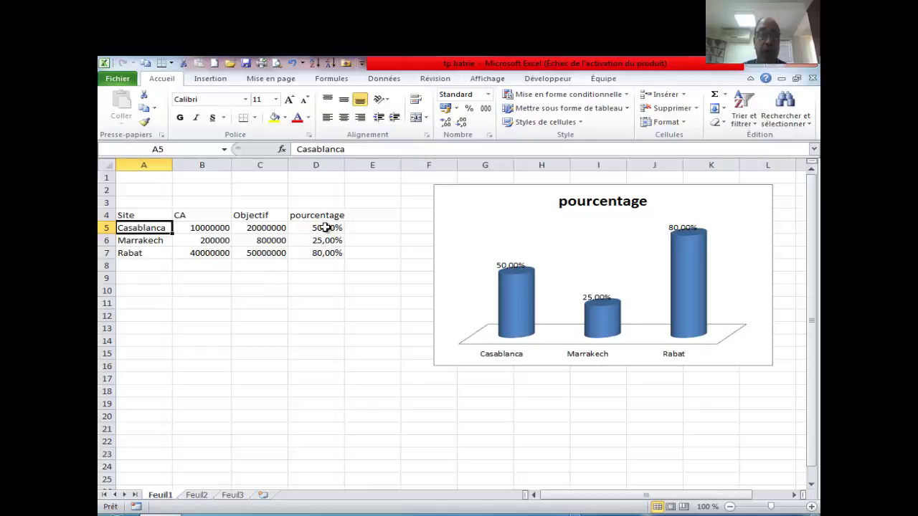
drag(323, 230, 327, 252)
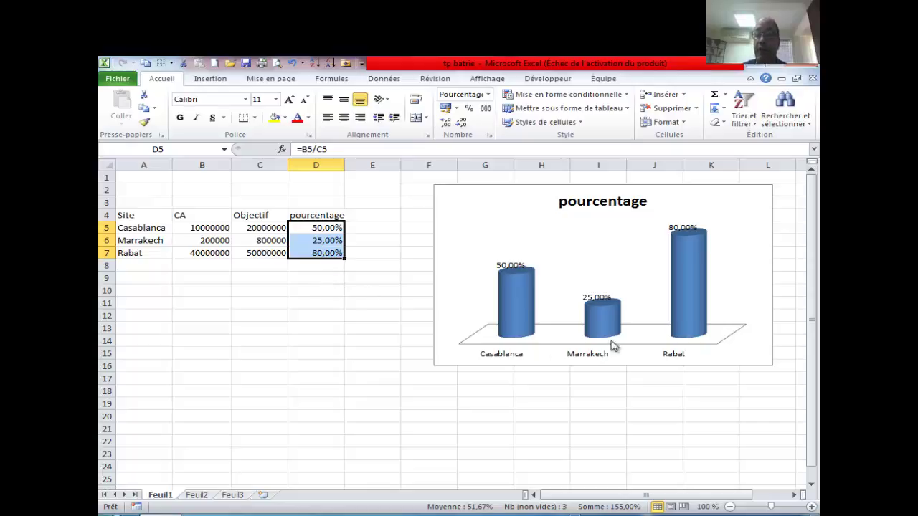
click(604, 201)
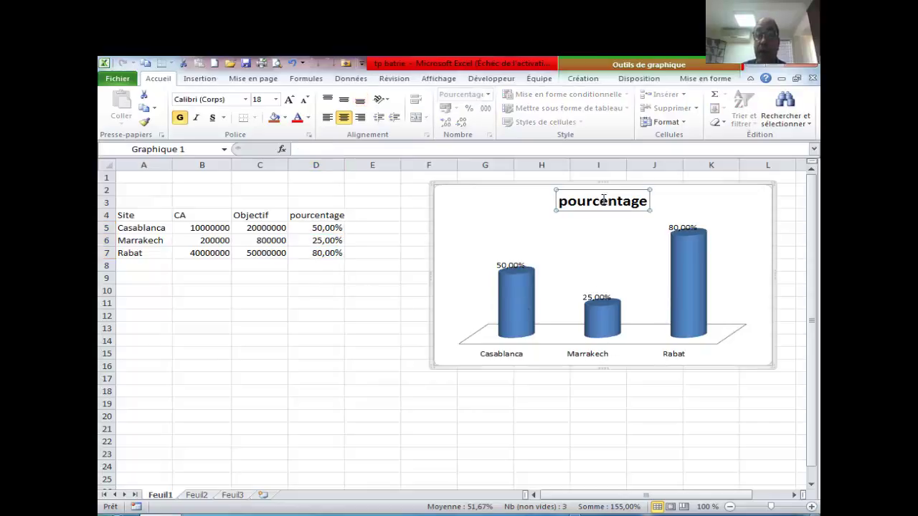
- Replace the chart title text 'pourcentage' with 'Ventes par région'
double_click(645, 201)
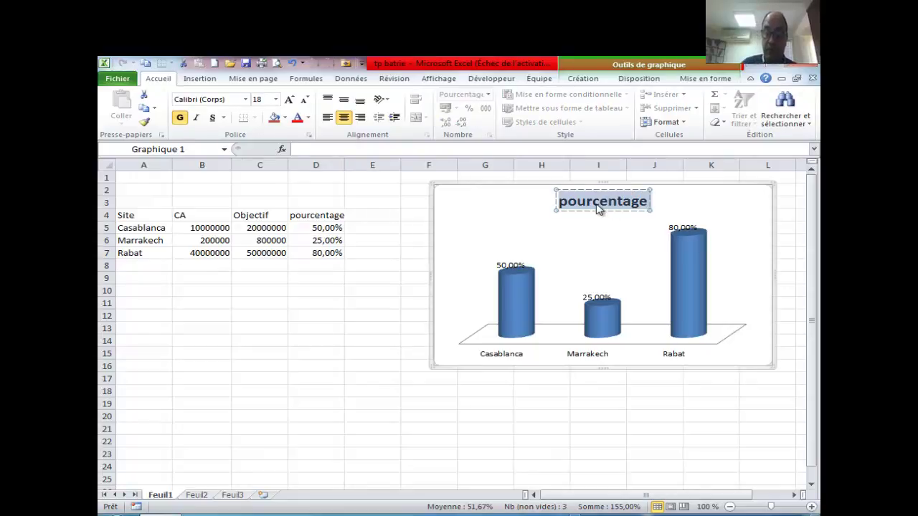
key(Delete)
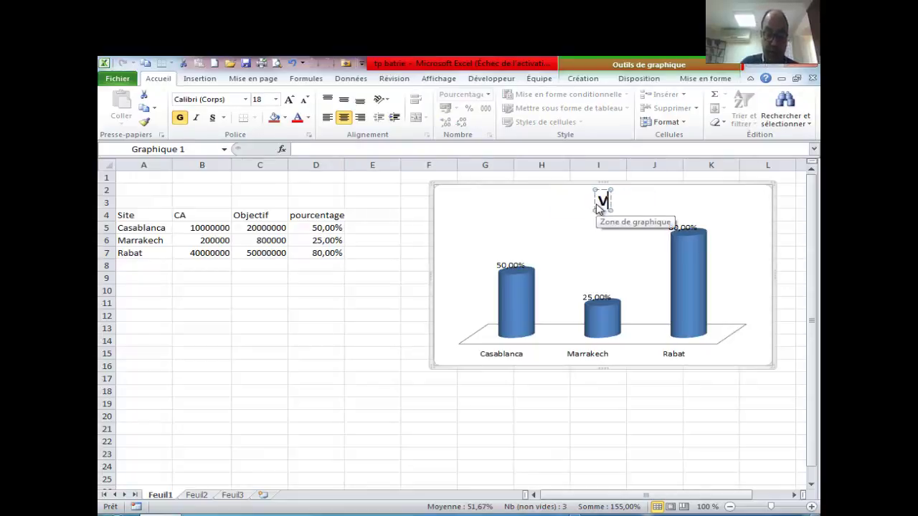
text(Ventes pa)
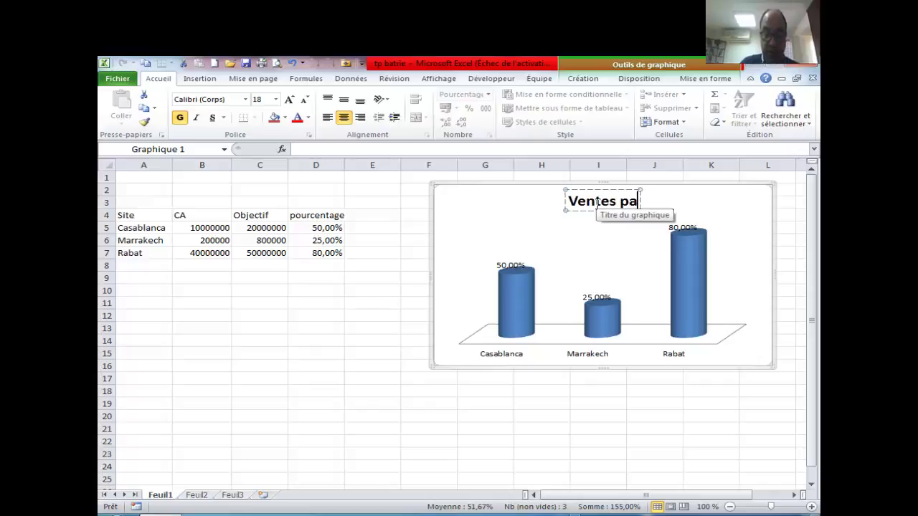
text(r rég)
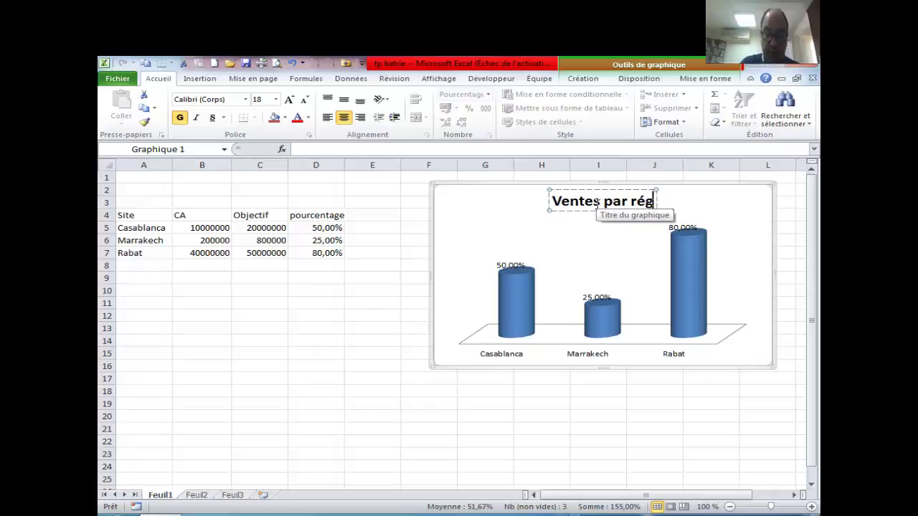
text(ion)
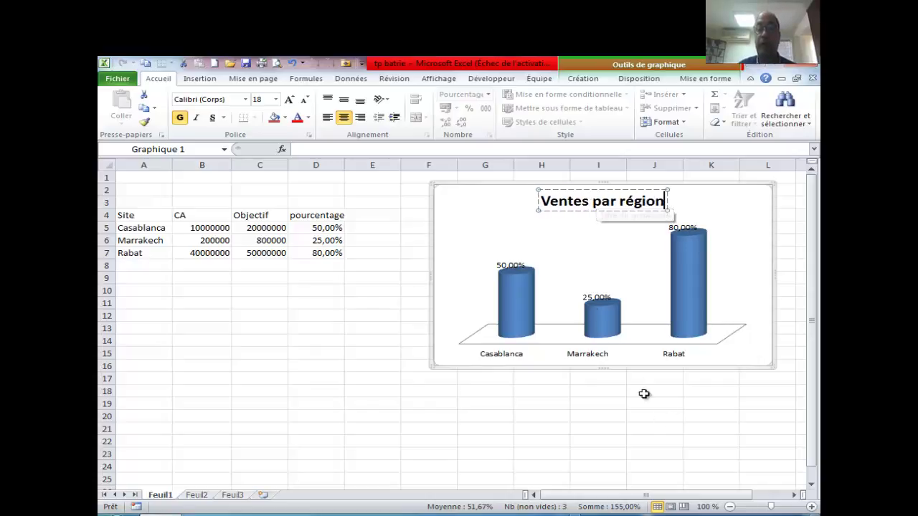
click(652, 379)
click(470, 364)
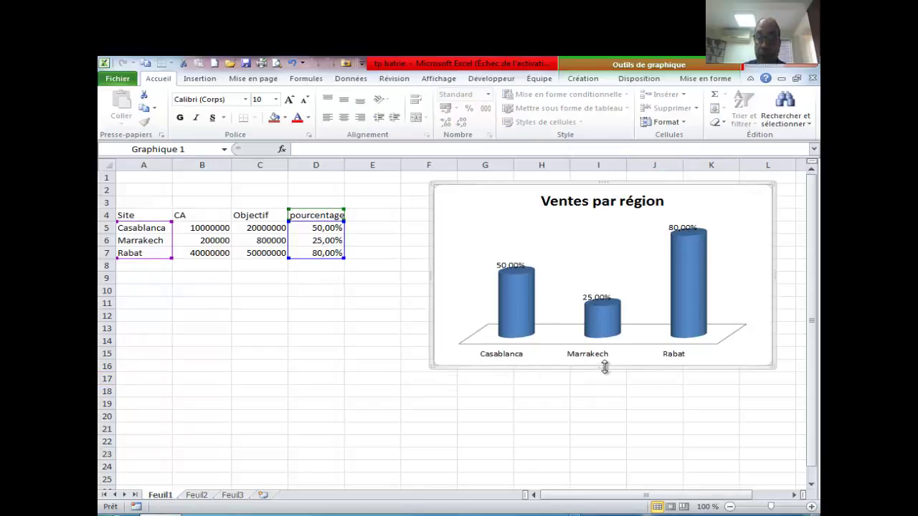
- Stretch the chart taller and fill its cylinder series with green from Fill Color
drag(604, 367, 603, 407)
click(512, 327)
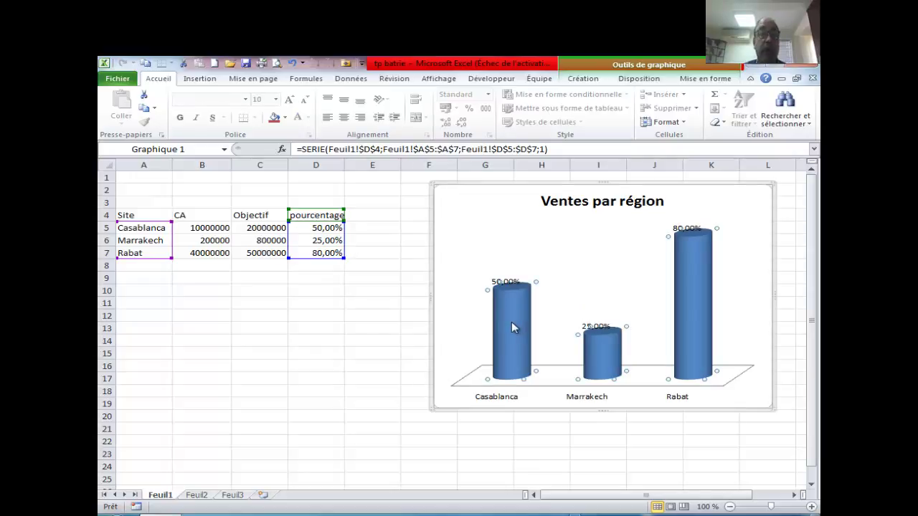
click(284, 117)
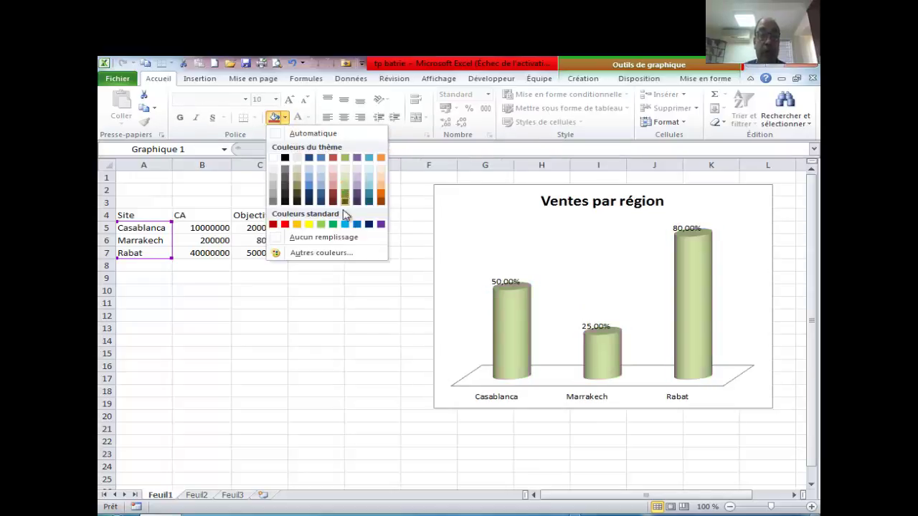
click(334, 225)
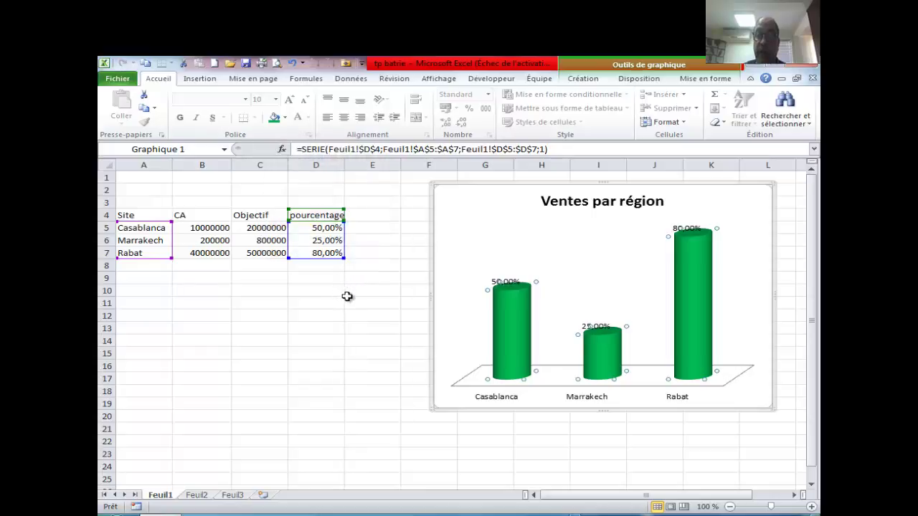
click(358, 324)
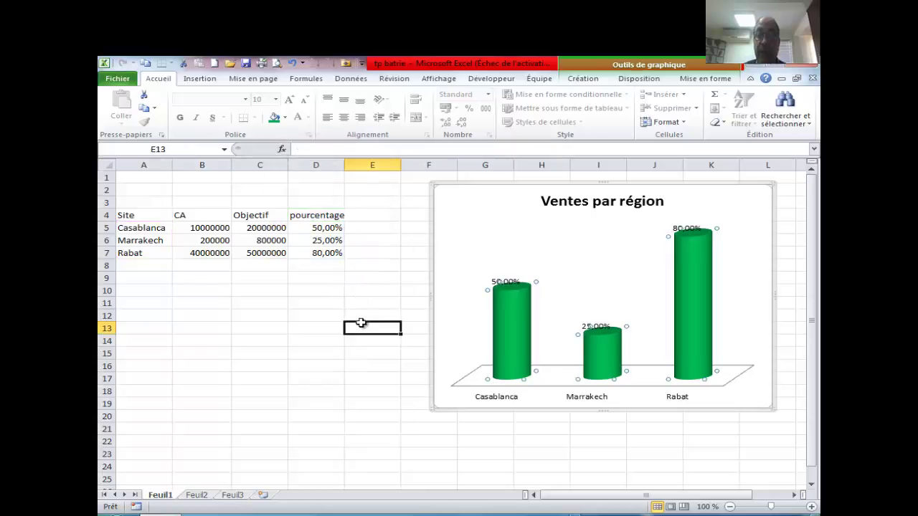
click(510, 188)
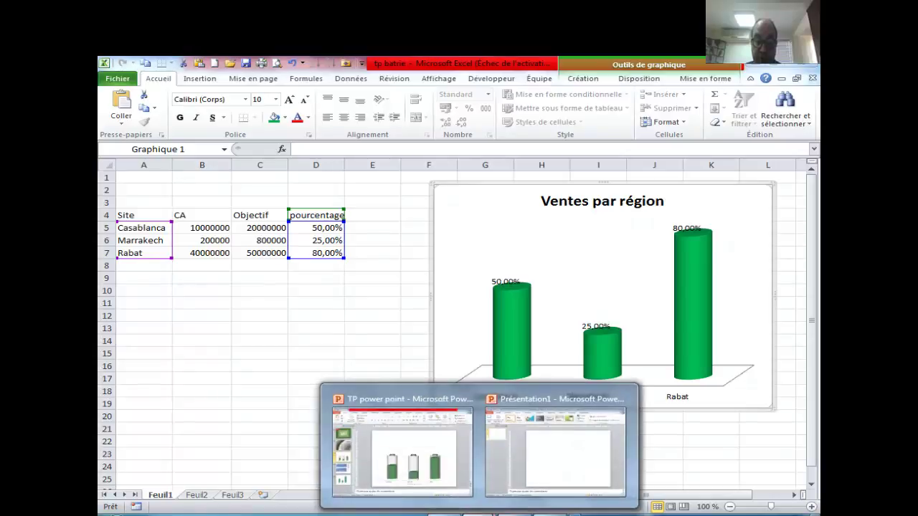
- Paste the green Ventes par région chart into Présentation1 and enlarge it across slide 1
click(578, 471)
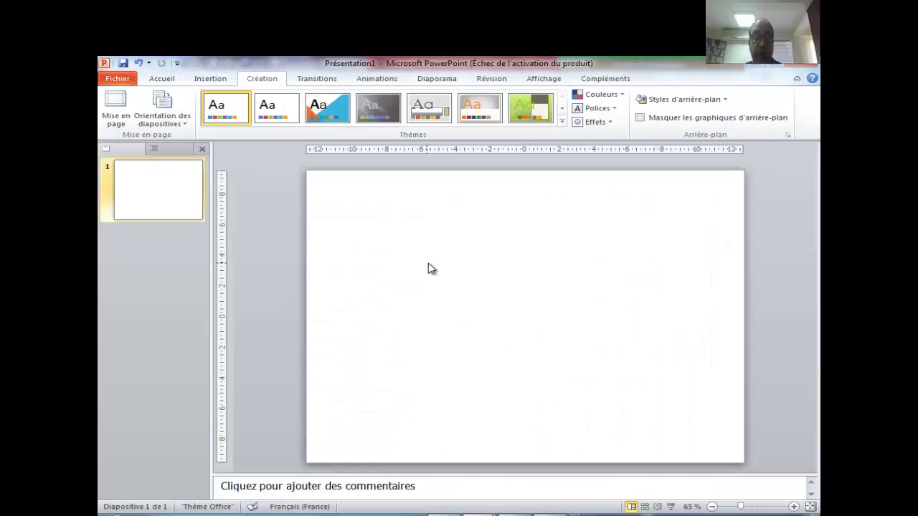
key(ctrl+v)
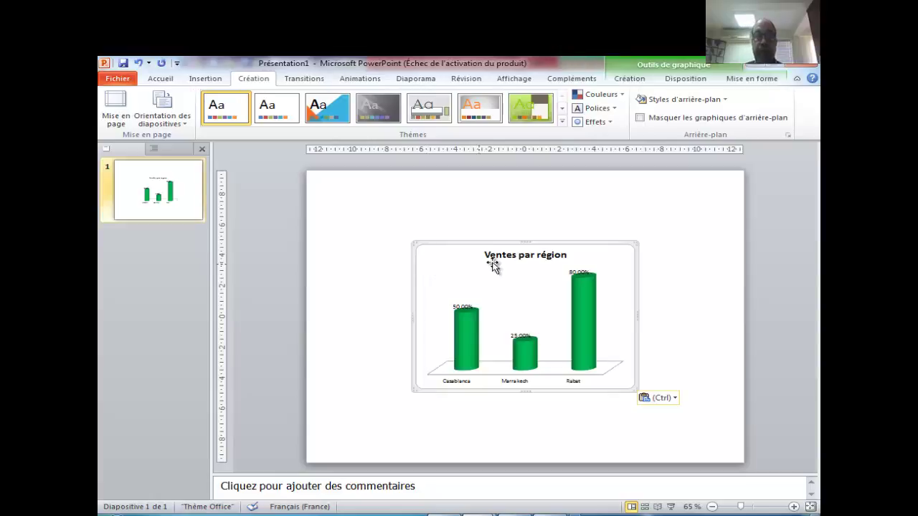
drag(416, 246, 320, 184)
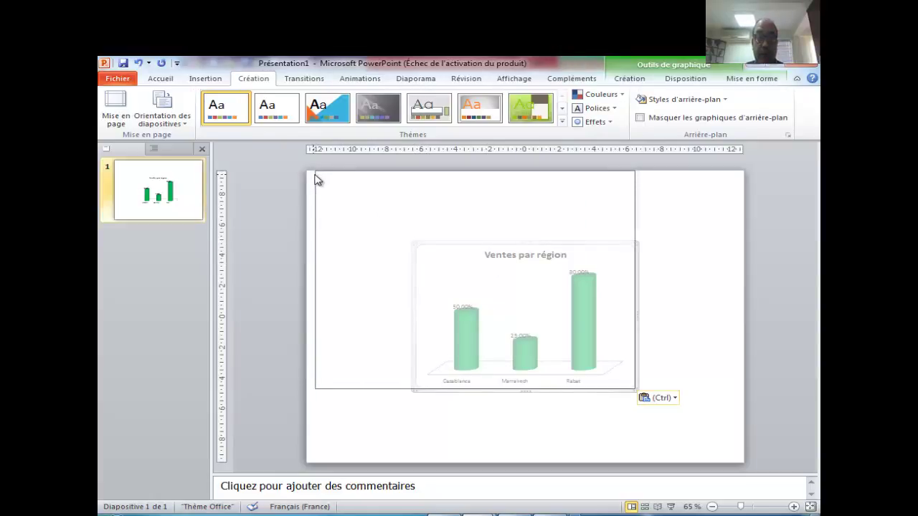
drag(320, 184, 317, 179)
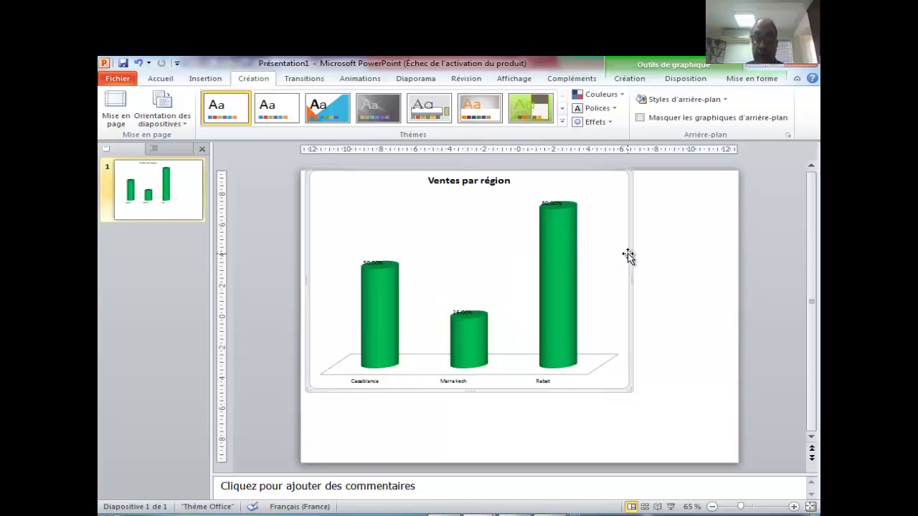
mouse_move(628, 257)
mouse_down()
mouse_move(640, 278)
mouse_move(721, 315)
mouse_up()
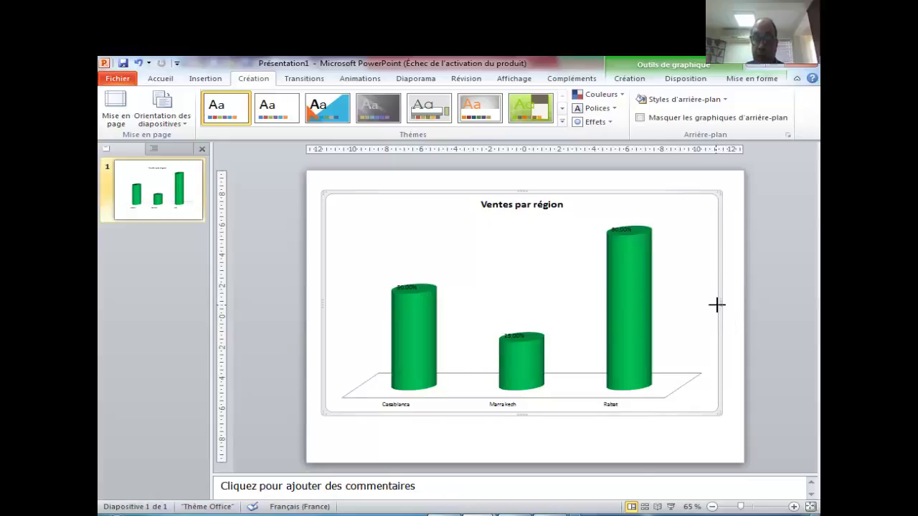
drag(716, 304, 734, 312)
click(528, 446)
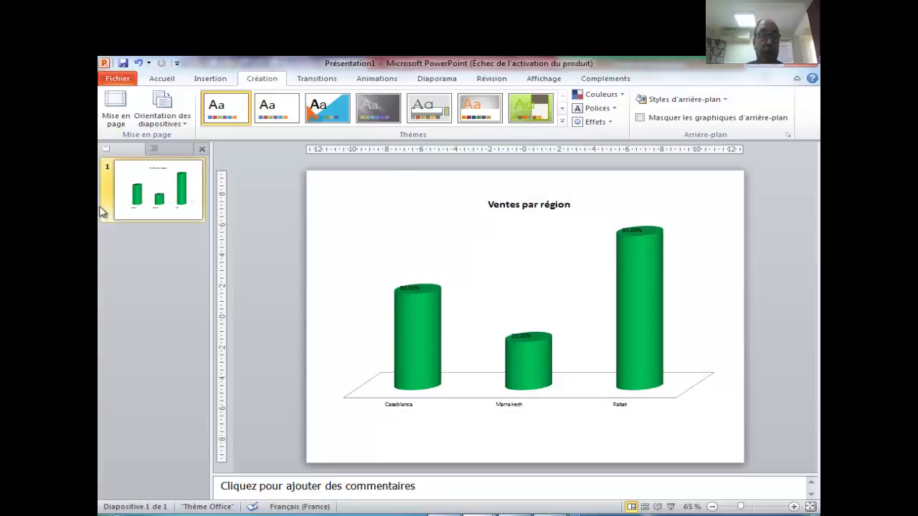
- Add a second slide via Nouvelle diapositive and delete its title and content placeholders
right_click(121, 183)
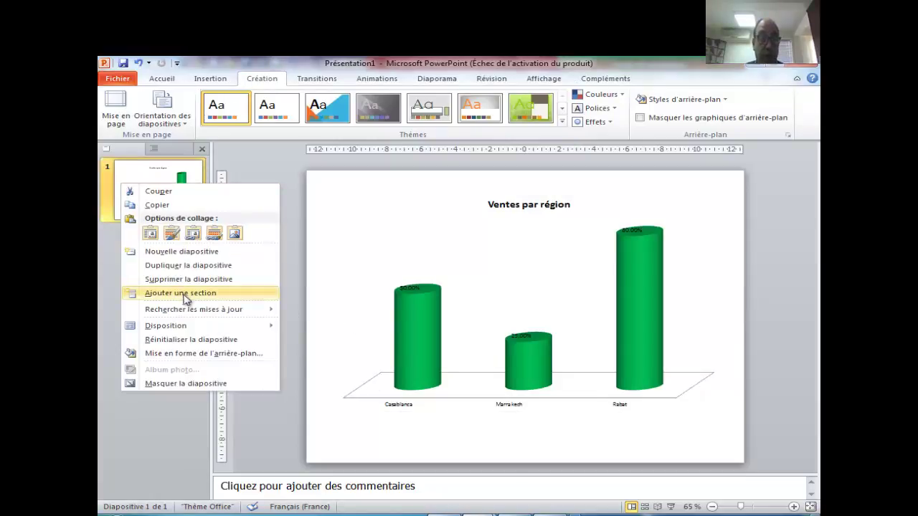
click(181, 251)
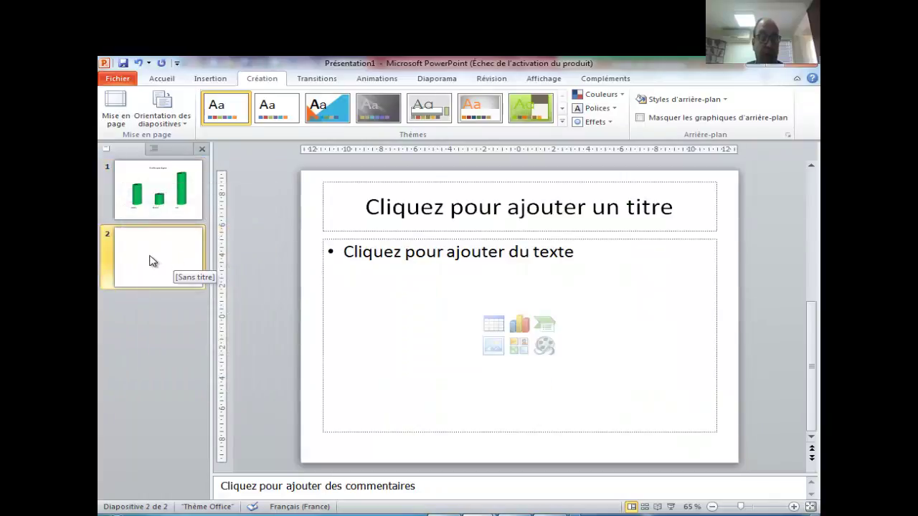
click(367, 236)
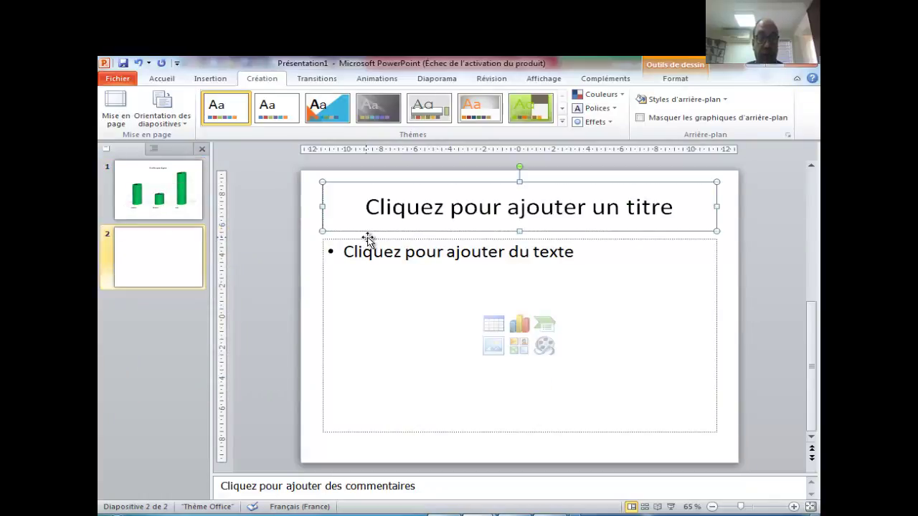
key(Delete)
click(371, 239)
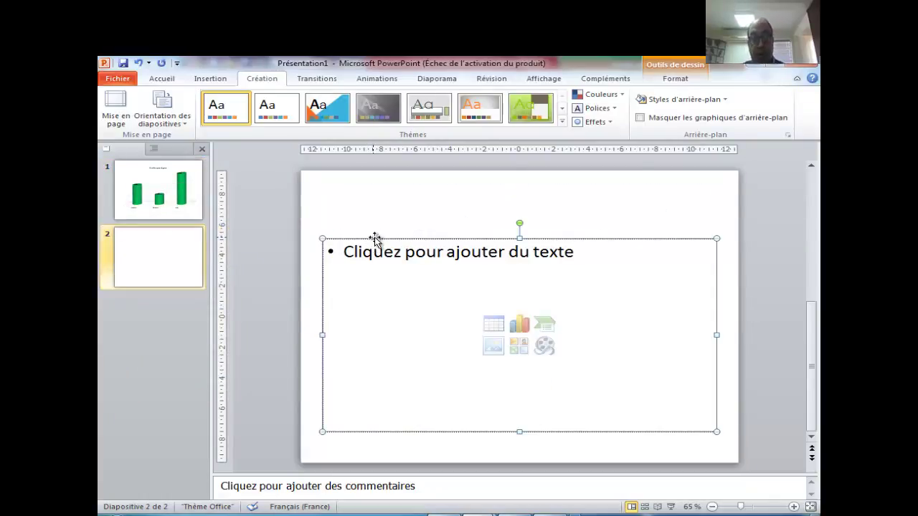
key(Delete)
mouse_move(463, 511)
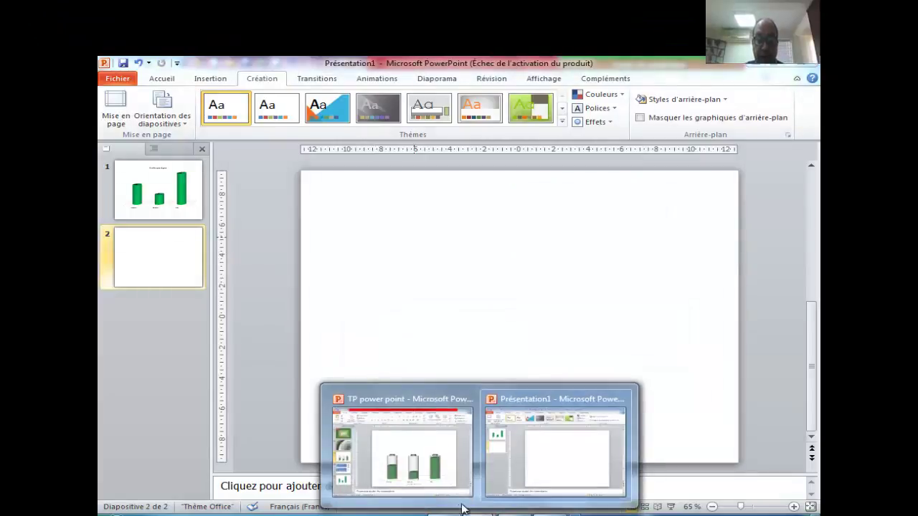
click(430, 433)
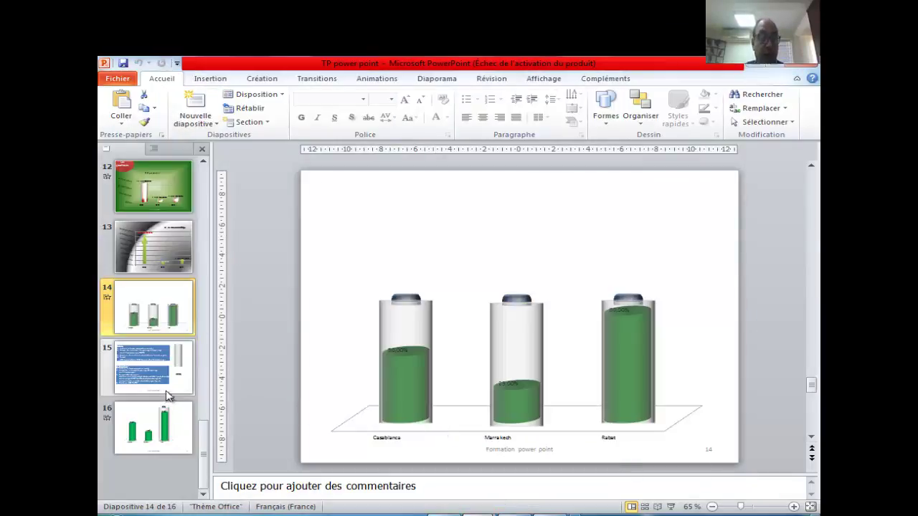
- On slide 15, delete the tall gray sample cylinder, keeping only the cap shape
click(154, 373)
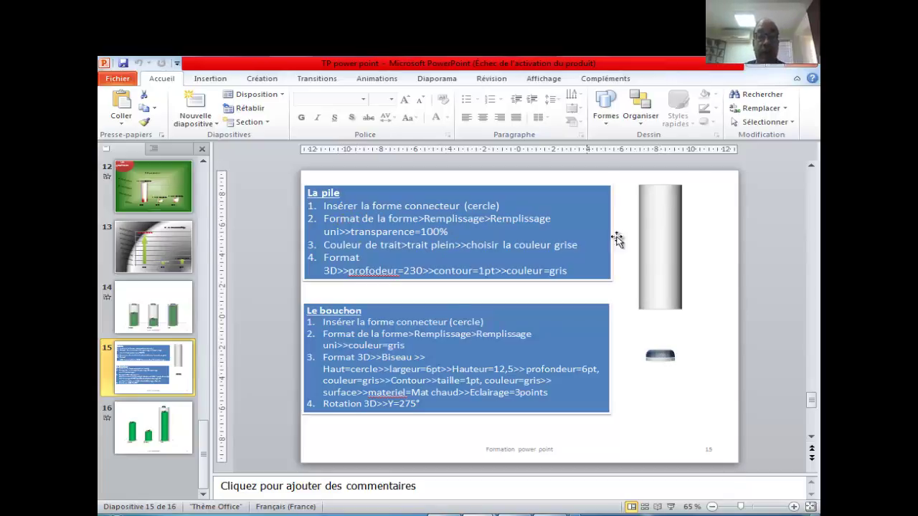
click(658, 232)
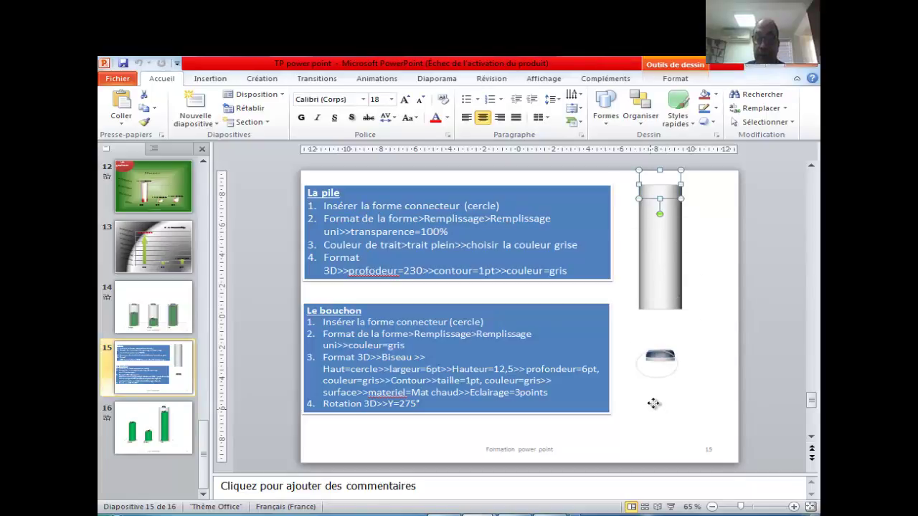
click(690, 258)
key(Delete)
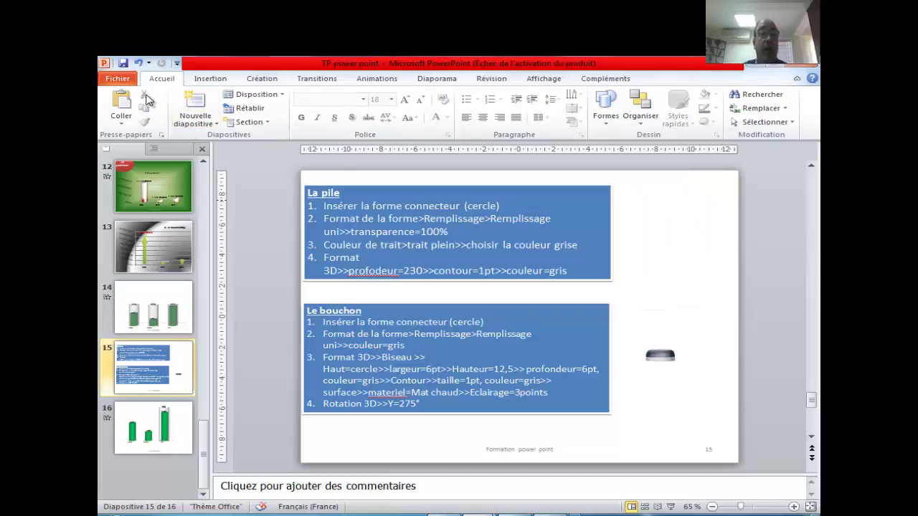
- Draw an Organigramme connecteur circle at the upper right of slide 15
click(206, 80)
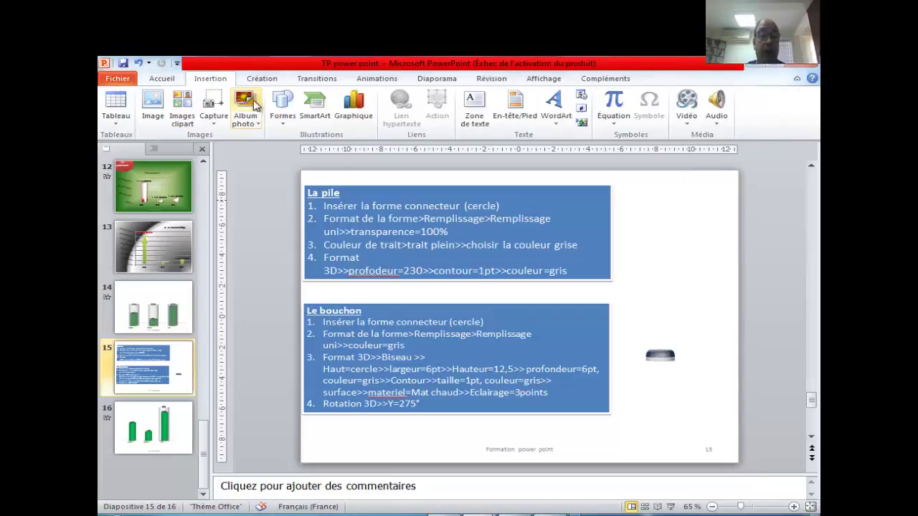
click(282, 107)
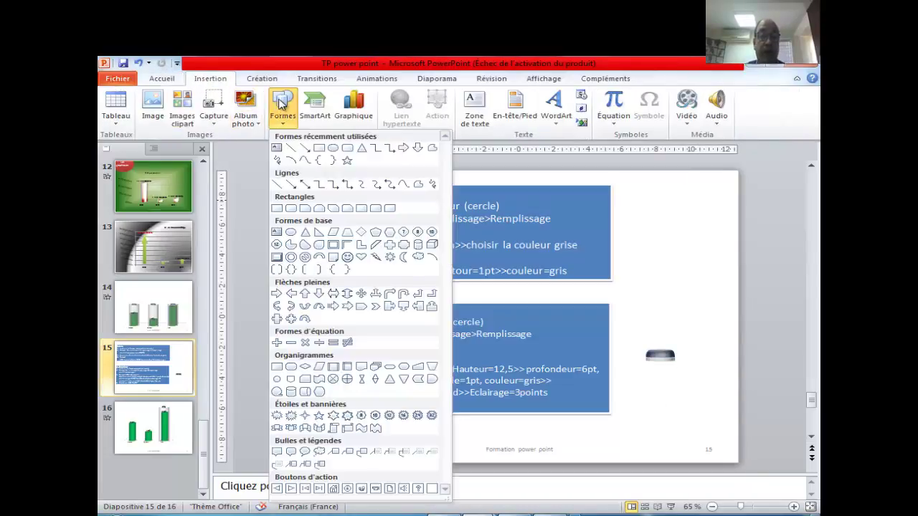
click(277, 379)
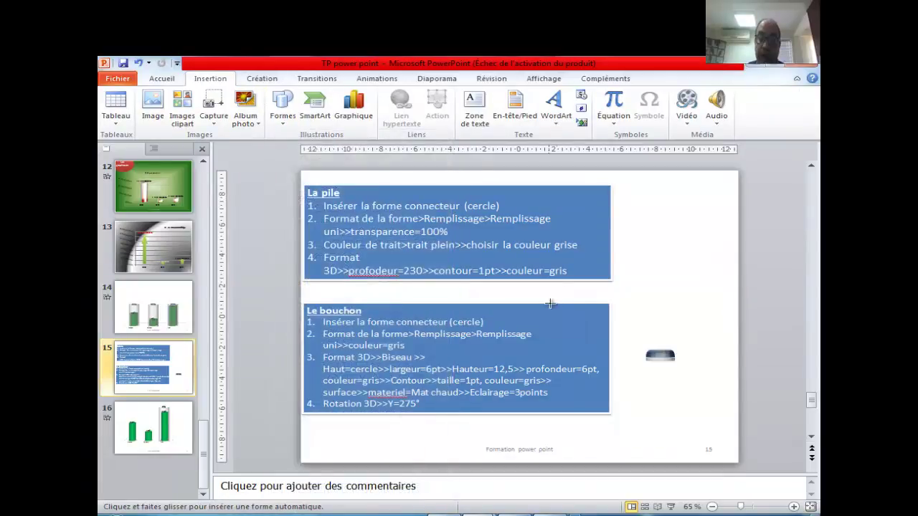
drag(657, 205, 684, 226)
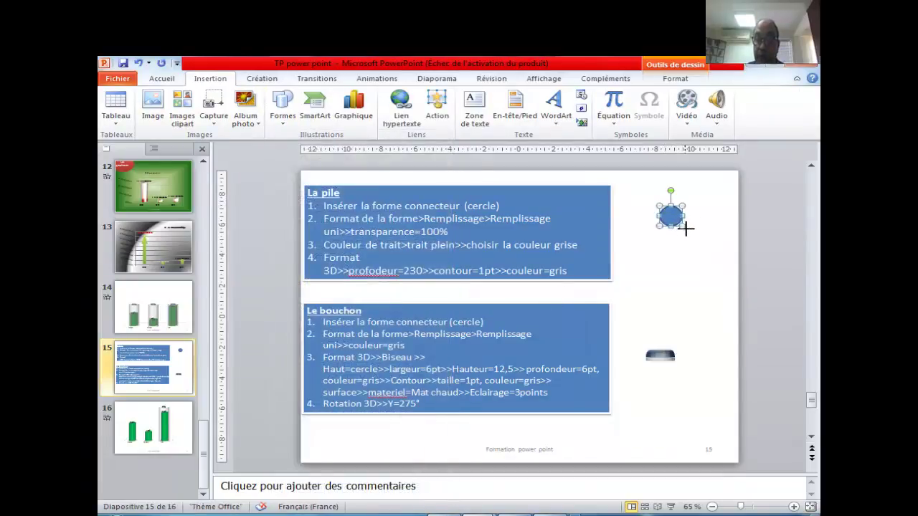
drag(685, 227, 694, 233)
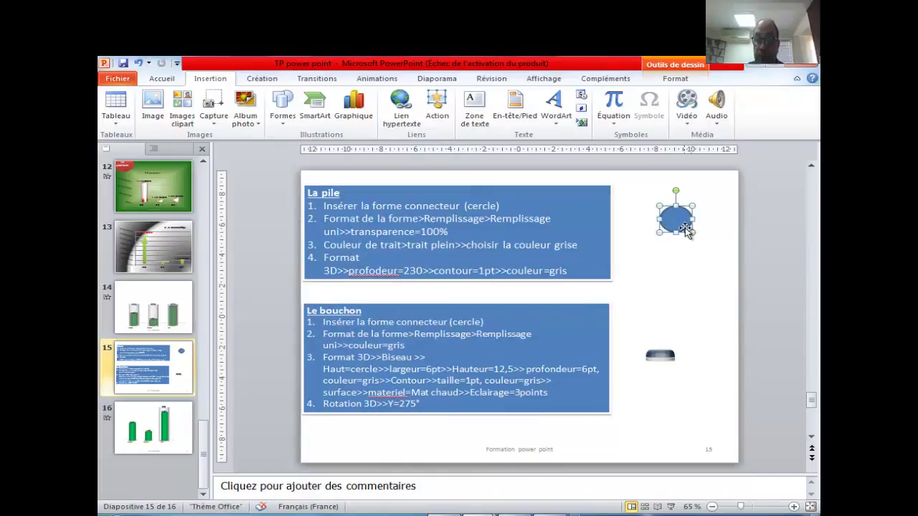
- Size the circle to 2,5 cm high and 2,5 cm wide, then nudge it up-left
click(685, 78)
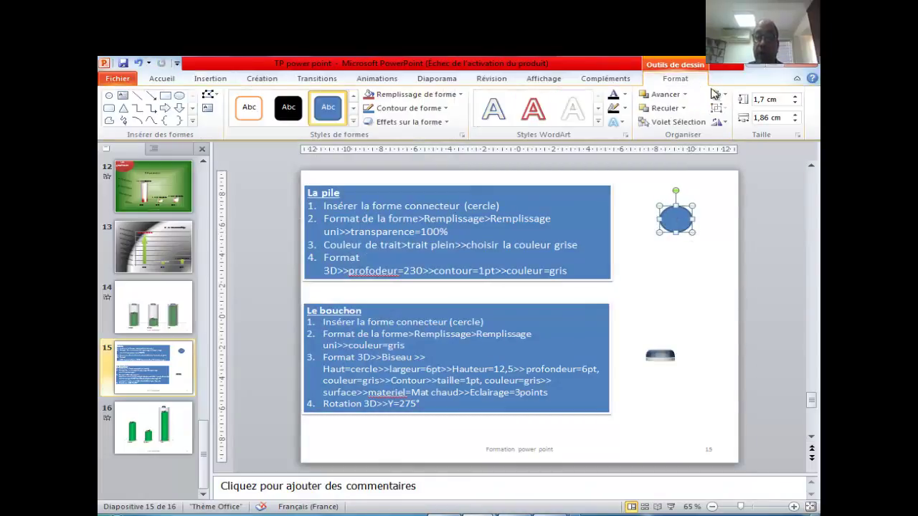
click(794, 97)
click(795, 96)
click(795, 97)
click(794, 97)
click(795, 96)
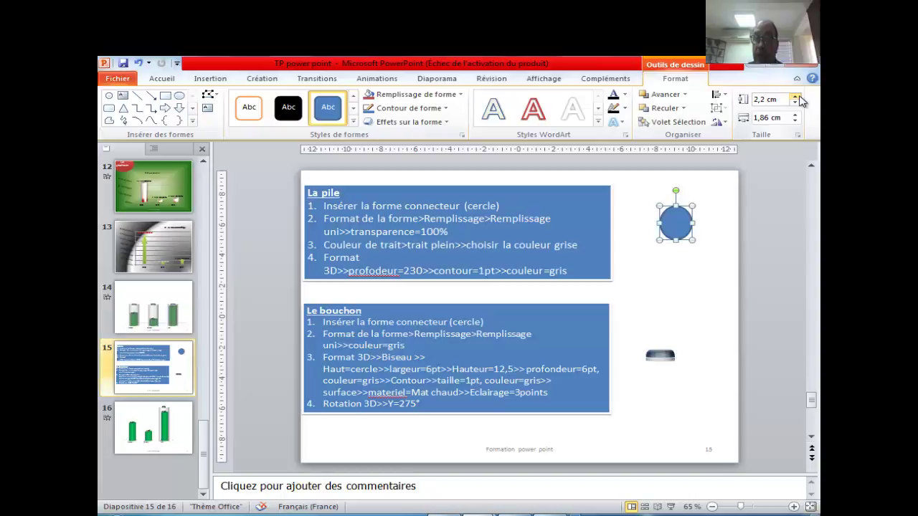
click(796, 97)
click(796, 97)
click(796, 96)
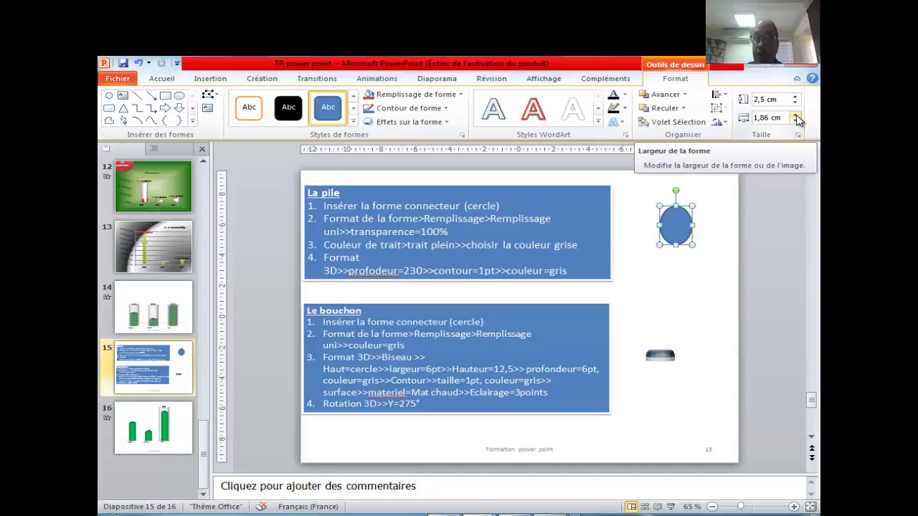
click(795, 116)
click(795, 115)
click(796, 116)
click(795, 116)
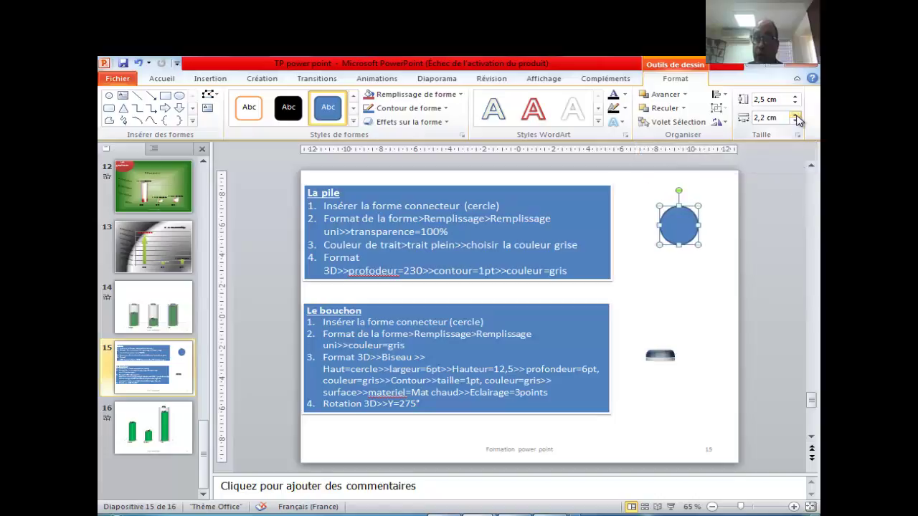
click(795, 115)
click(796, 117)
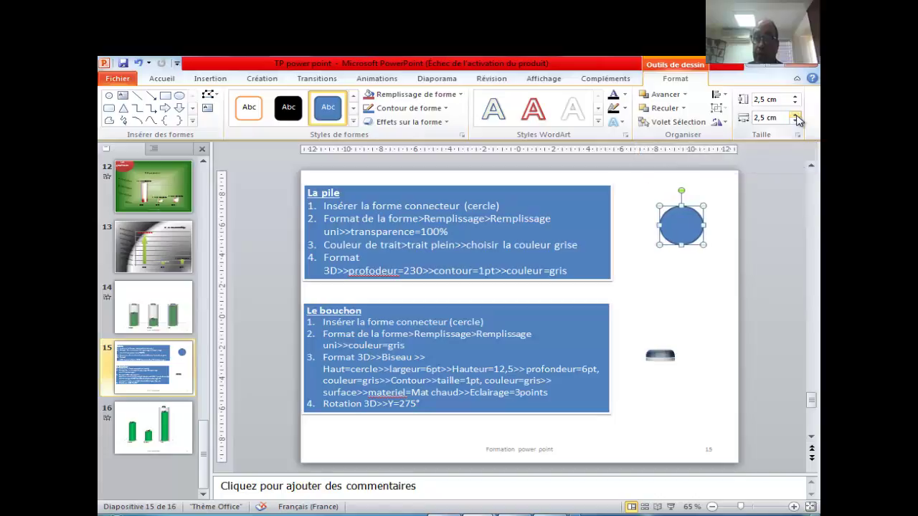
click(695, 255)
drag(685, 229, 671, 216)
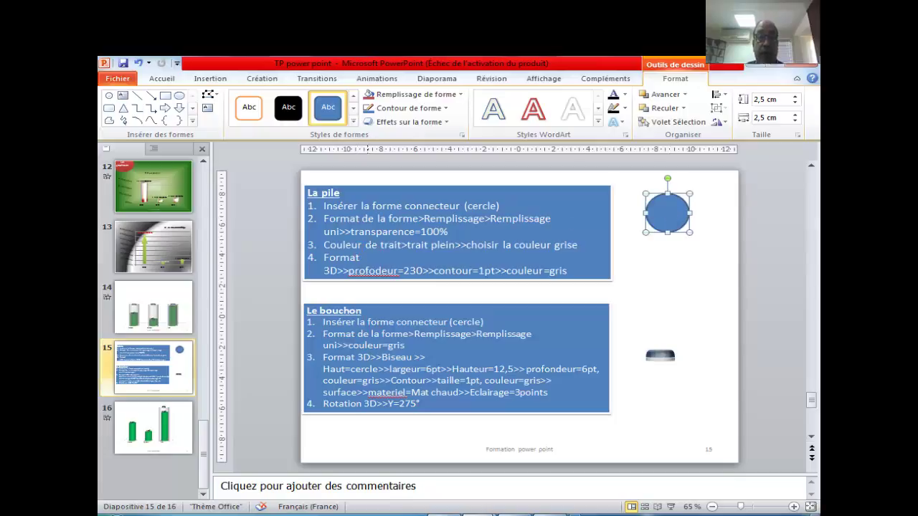
- In Format de la forme, give the circle a gray solid fill at 100% transparency
right_click(663, 215)
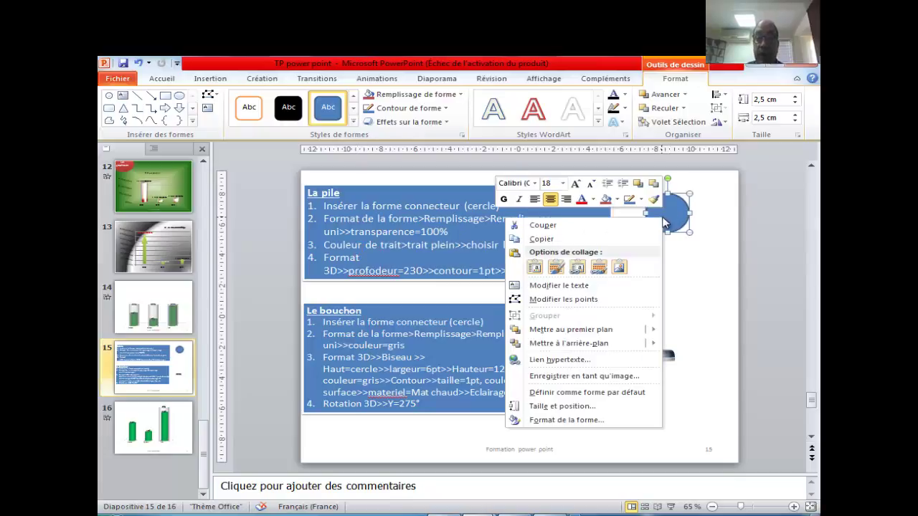
click(578, 420)
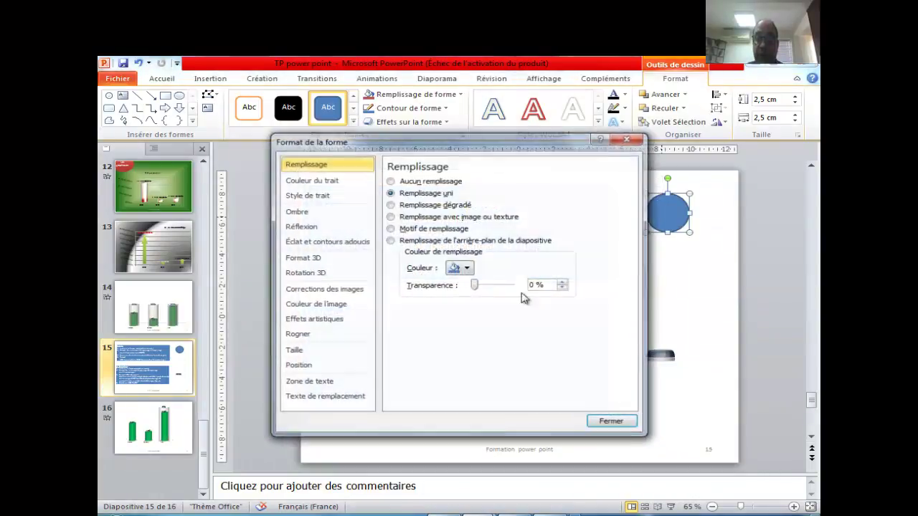
drag(500, 145, 521, 298)
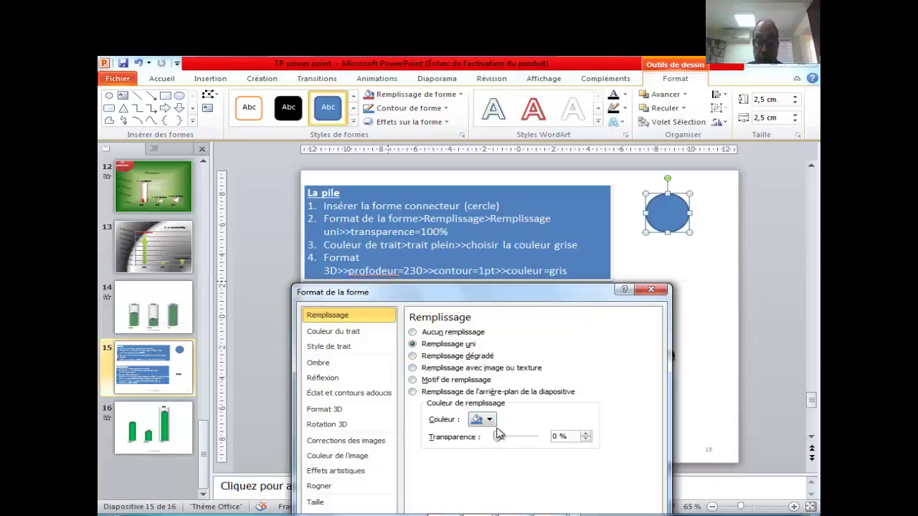
click(489, 420)
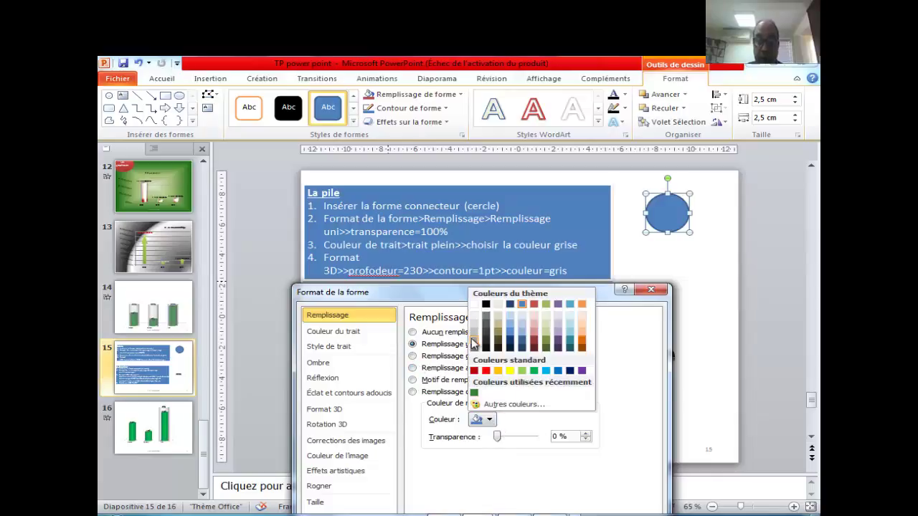
click(475, 341)
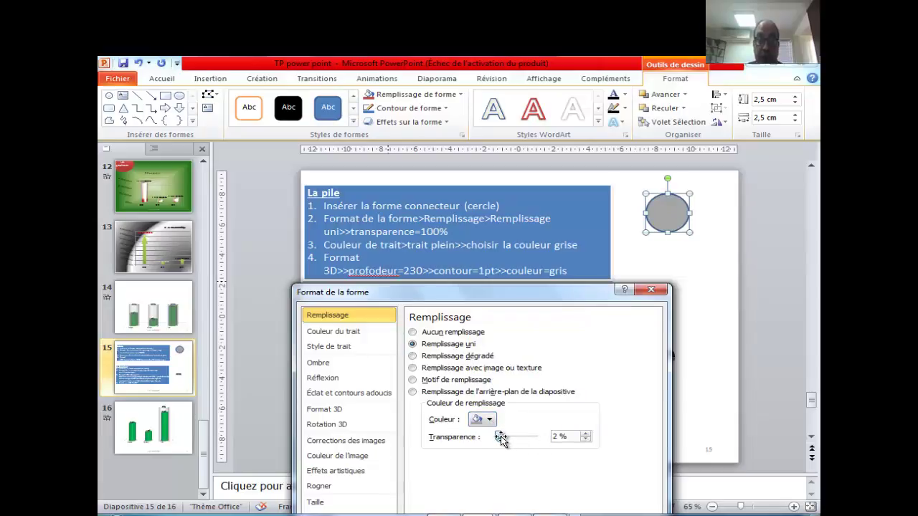
drag(500, 436, 535, 437)
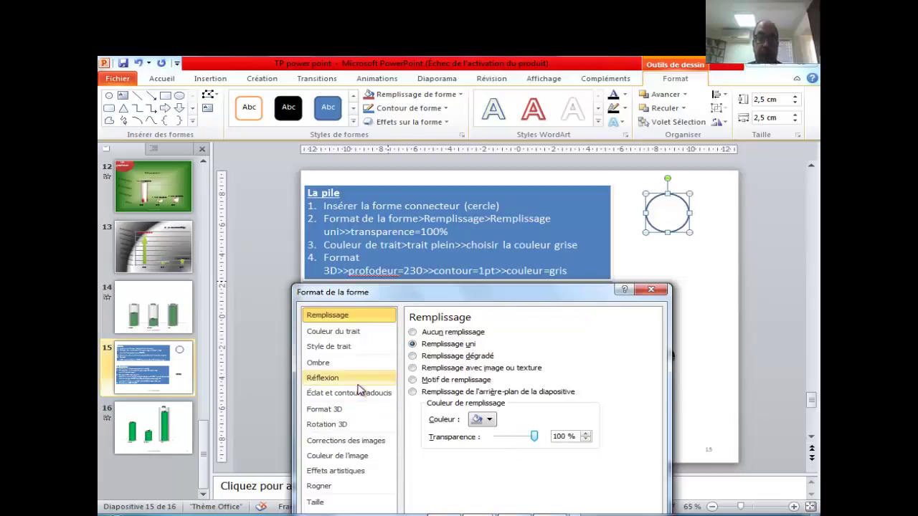
- Set the circle's solid line outline (Couleur du trait) to a grey swatch
click(341, 335)
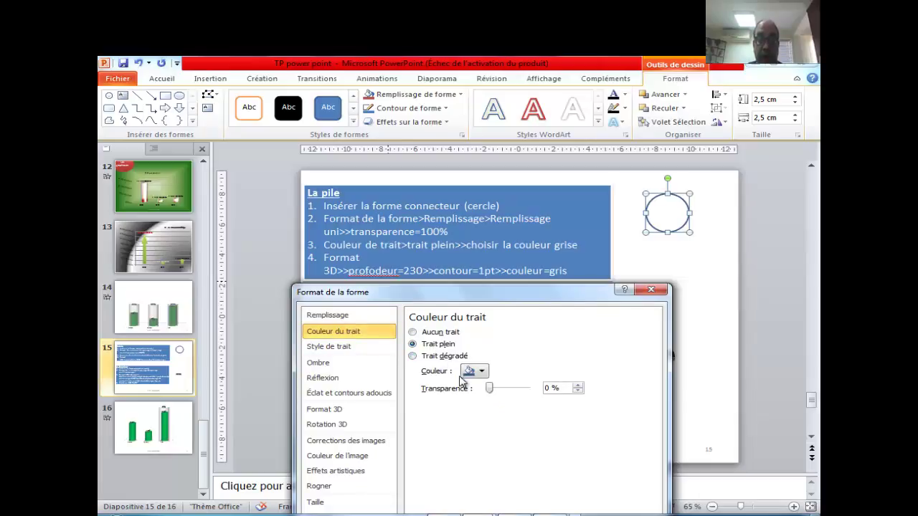
click(482, 372)
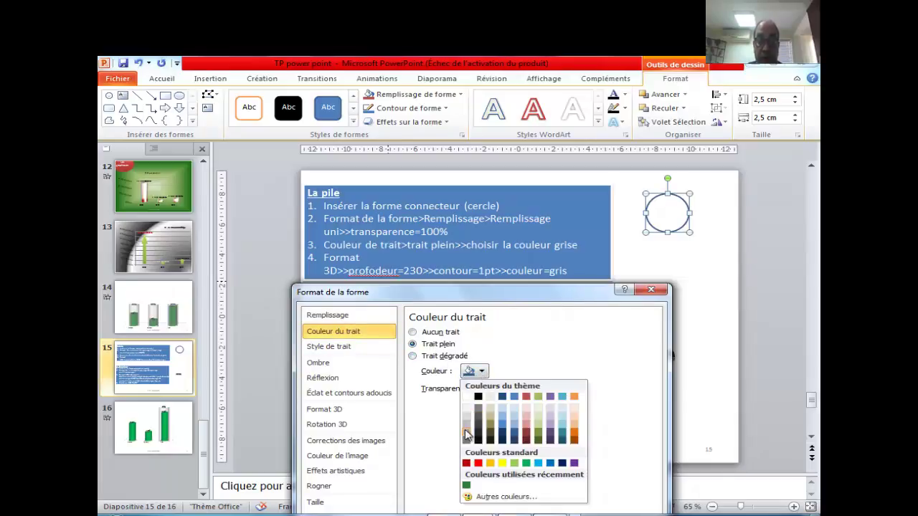
click(466, 430)
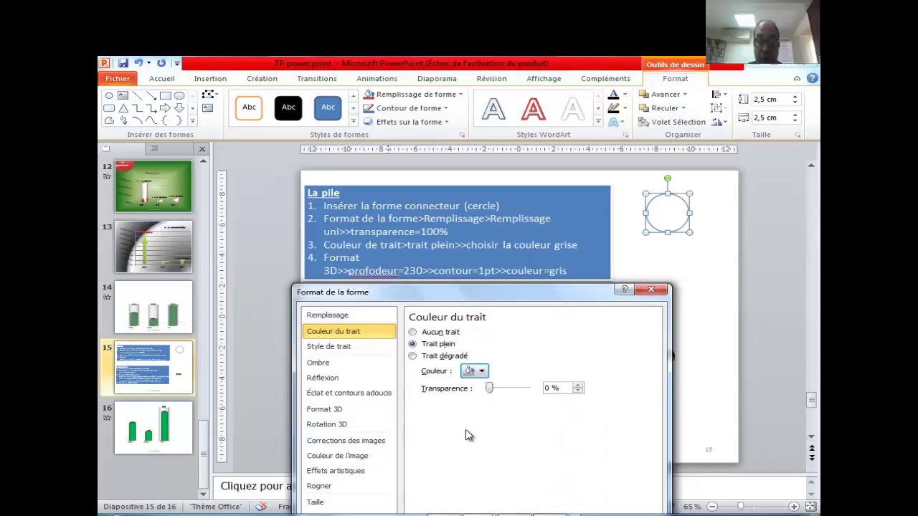
click(481, 372)
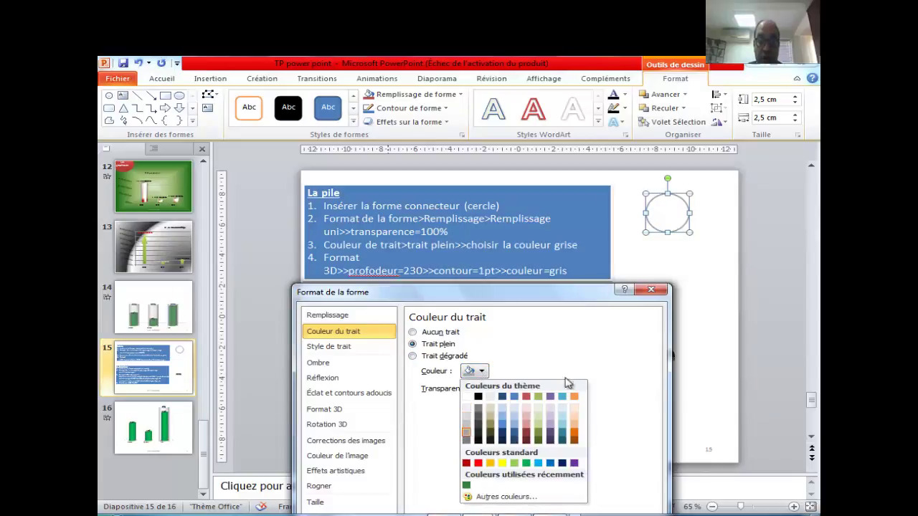
click(582, 355)
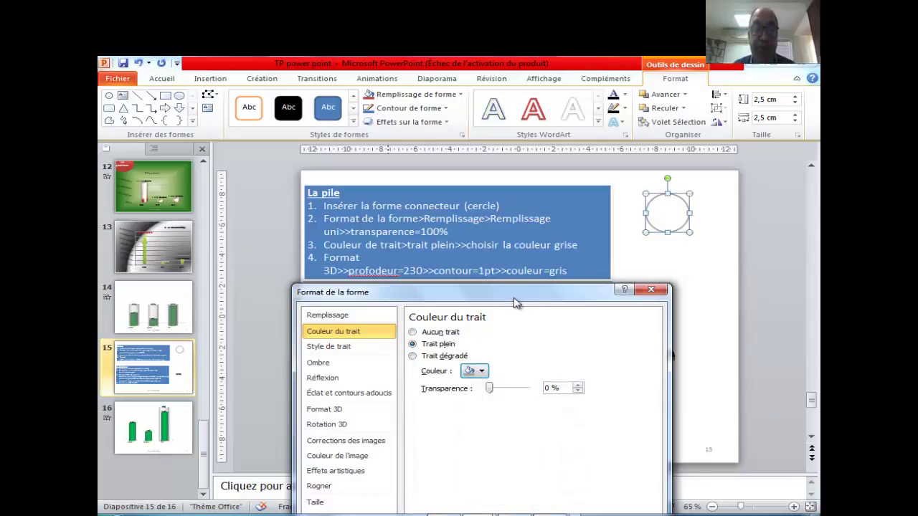
mouse_move(506, 294)
mouse_down()
mouse_move(501, 313)
mouse_move(515, 304)
mouse_up()
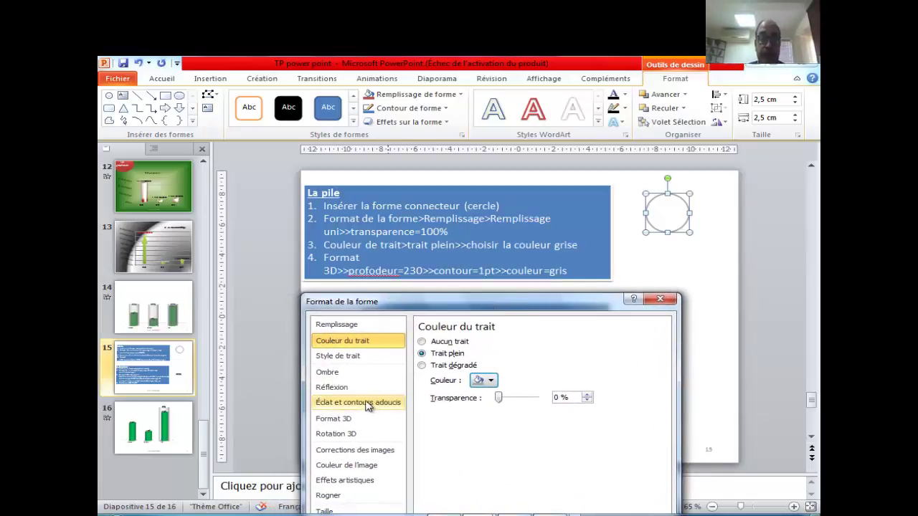
- In Format 3D, set the circle's depth colour to grey
click(339, 421)
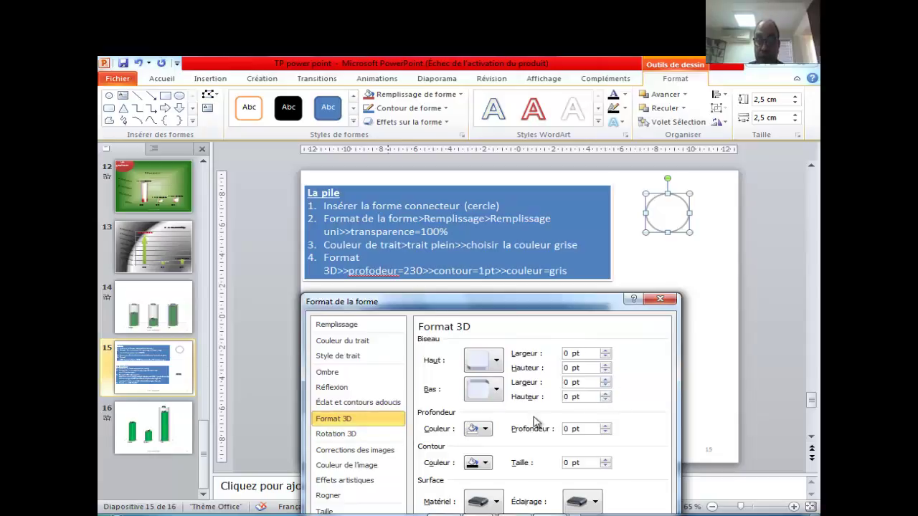
drag(520, 305, 488, 291)
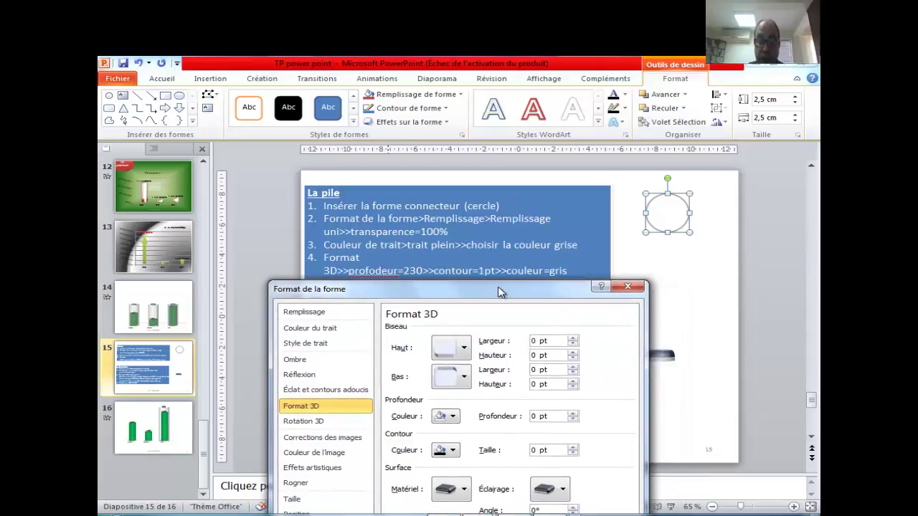
click(454, 417)
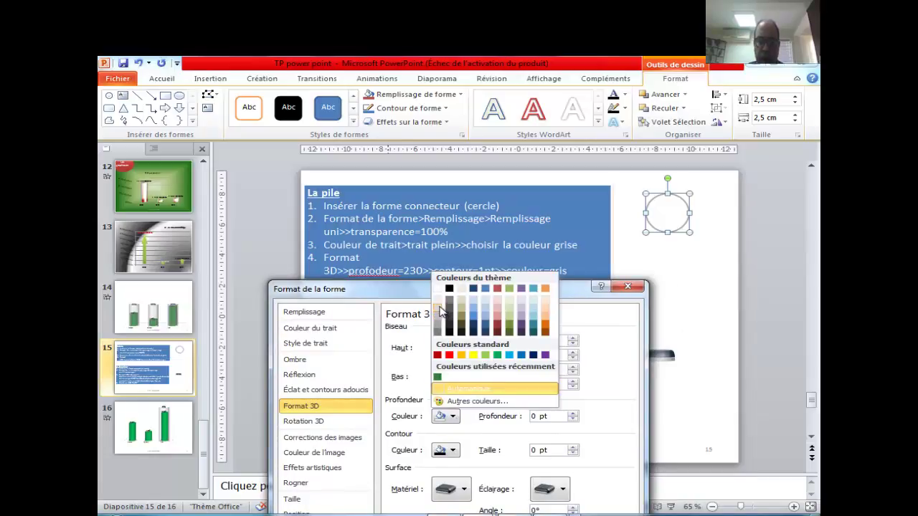
click(440, 309)
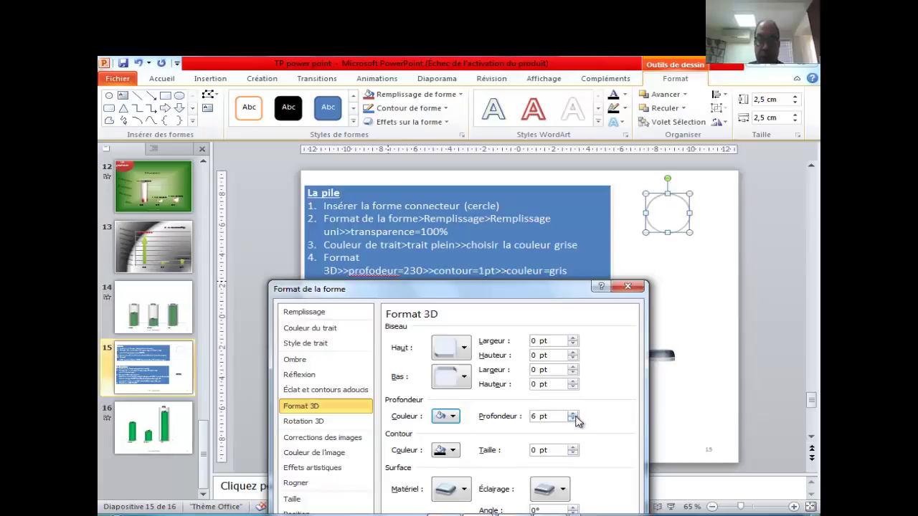
- Extrude the circle to a depth of 230 pt
click(573, 414)
click(573, 413)
click(573, 412)
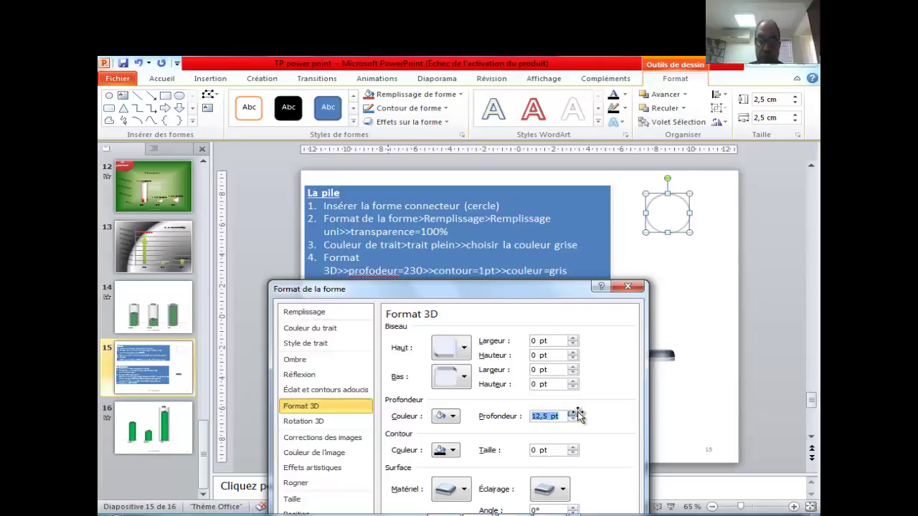
click(573, 413)
click(573, 413)
click(572, 413)
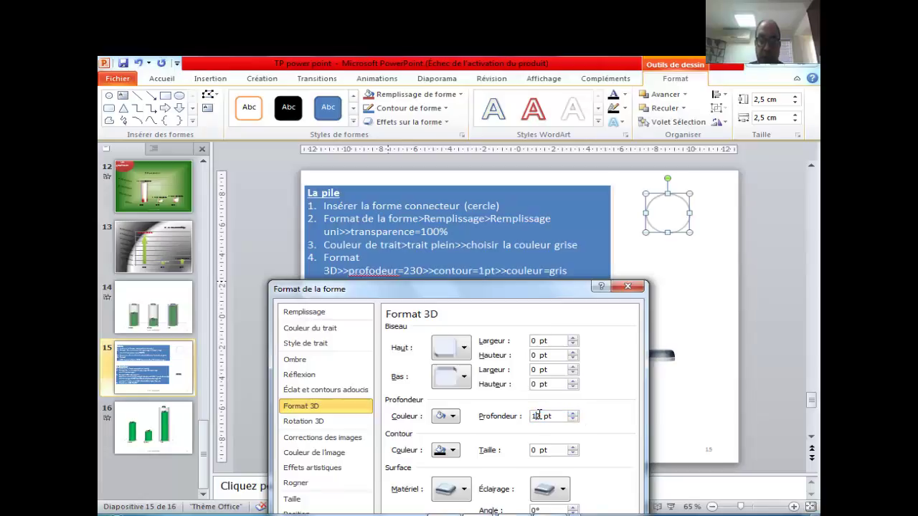
drag(539, 415, 528, 415)
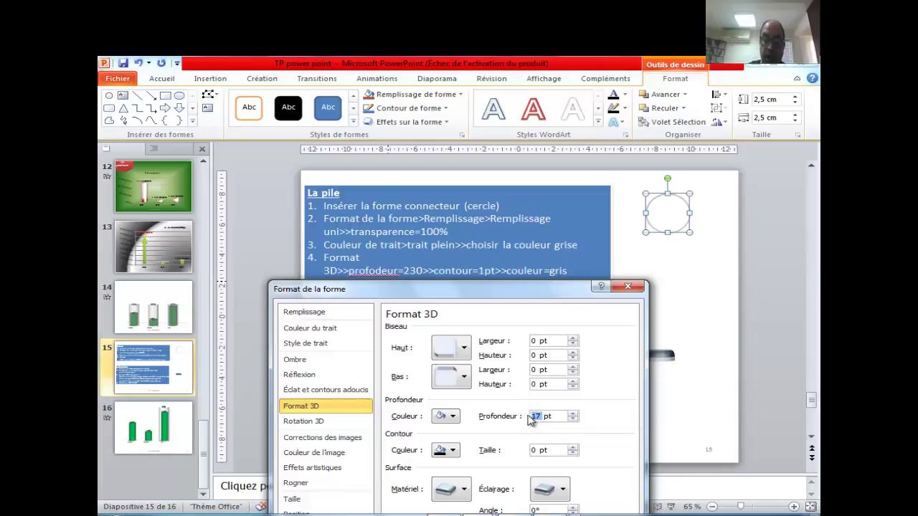
text(2)
text(30)
click(687, 400)
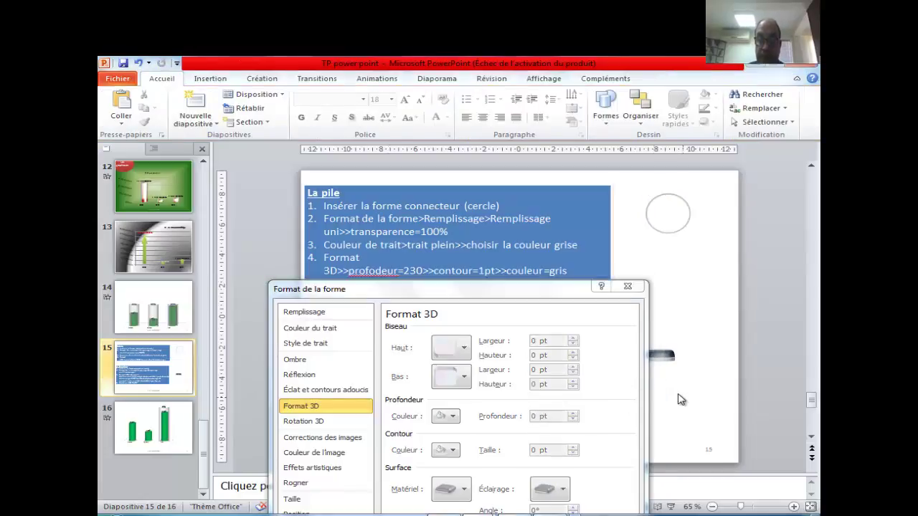
- Give the cylinder's top a round Cercle bevel of 6 pt
click(671, 212)
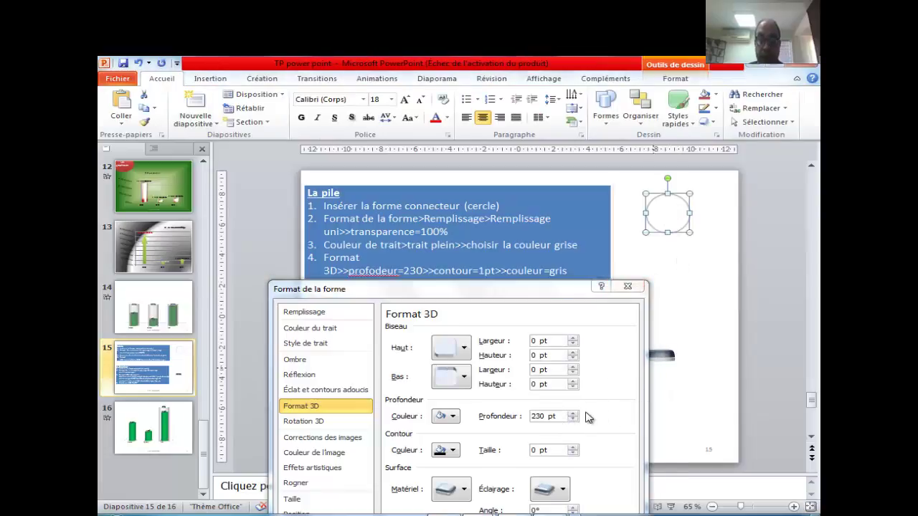
click(464, 350)
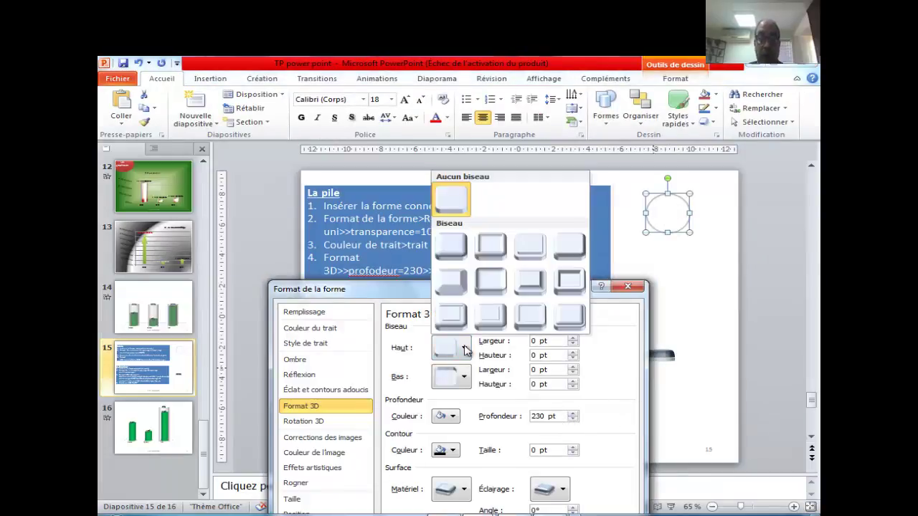
click(451, 246)
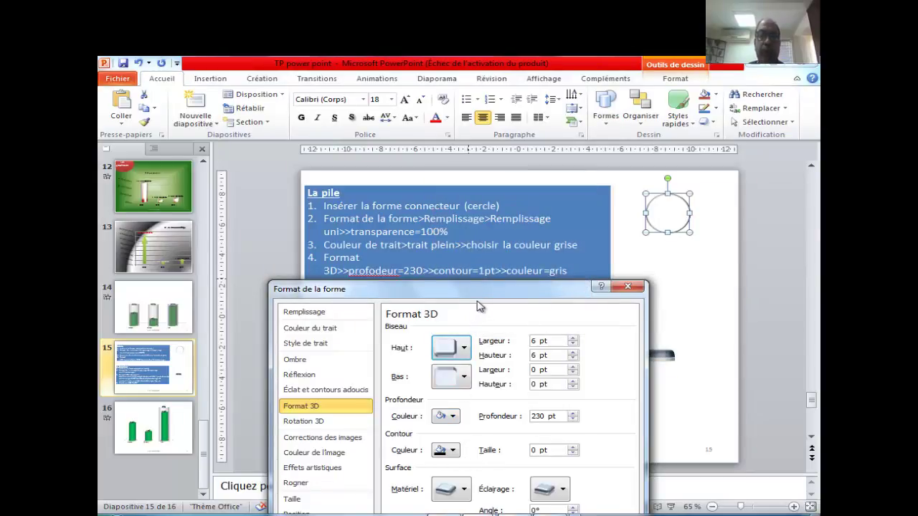
drag(484, 300, 489, 304)
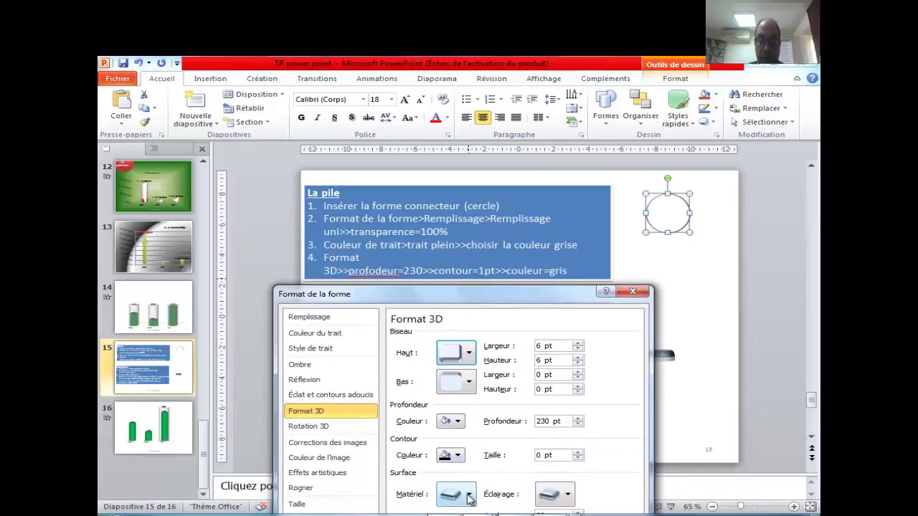
drag(511, 302, 361, 230)
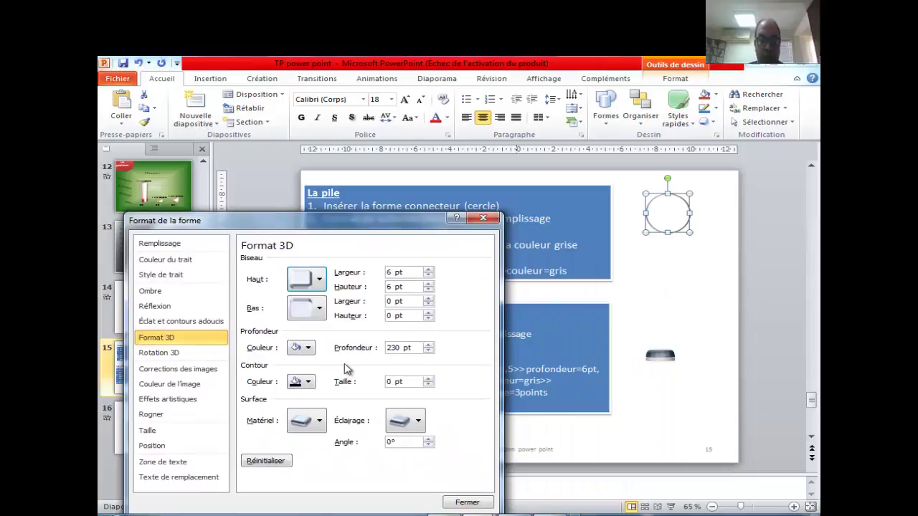
- Pick a new 3D depth colour and check the Matériel surface options
click(163, 339)
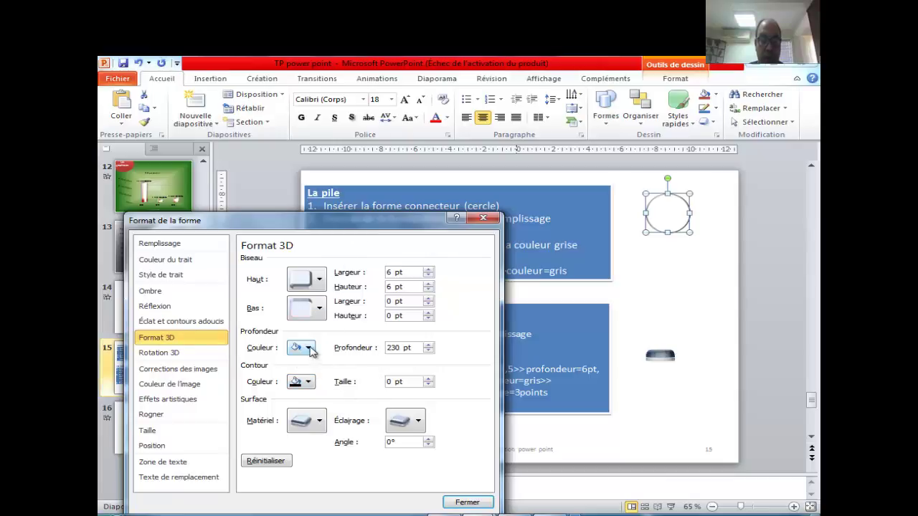
click(309, 348)
click(294, 398)
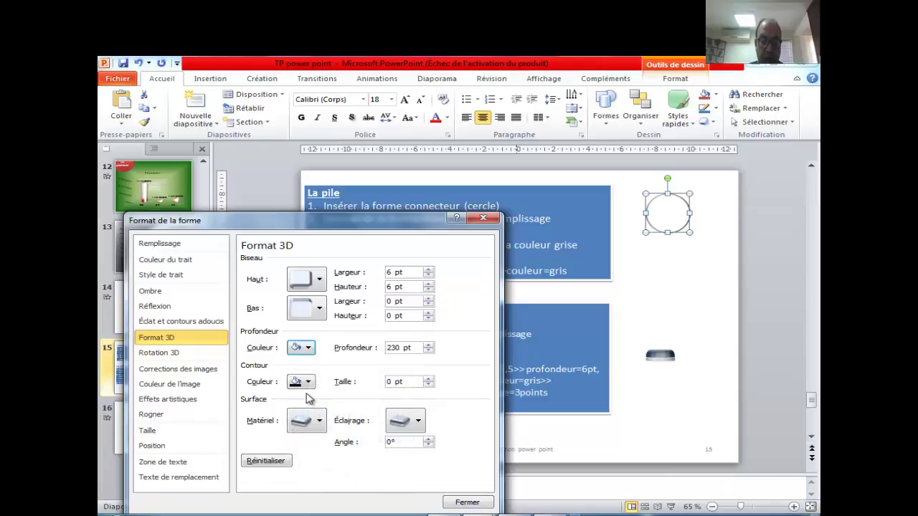
click(318, 424)
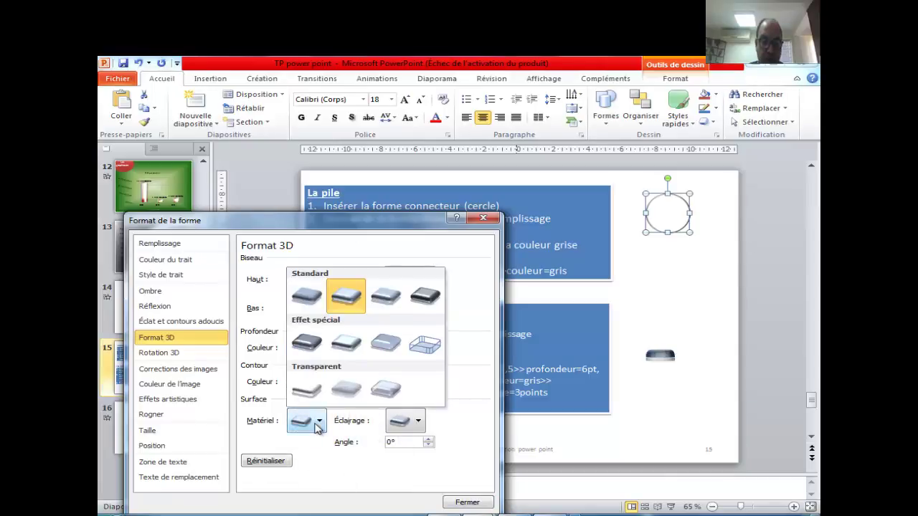
click(318, 425)
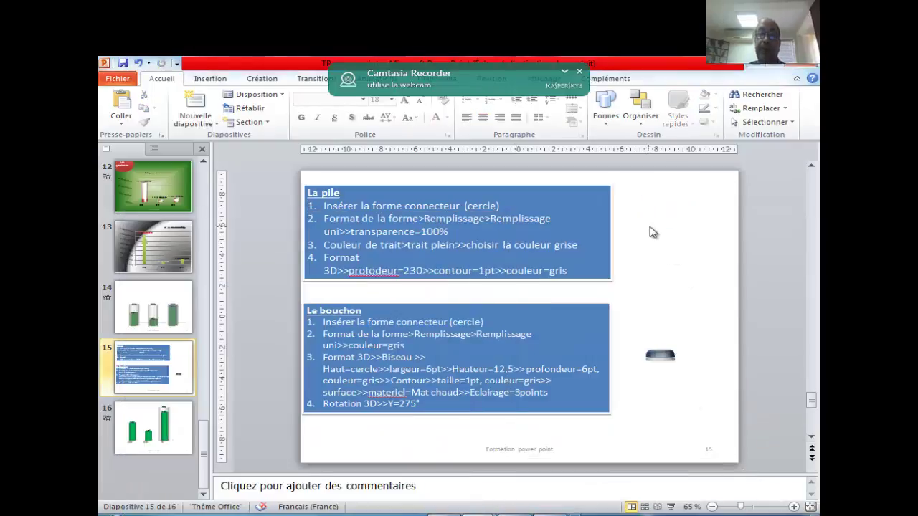
- Draw a small Ellipse circle at the slide's top right, beside the La pile text
click(580, 71)
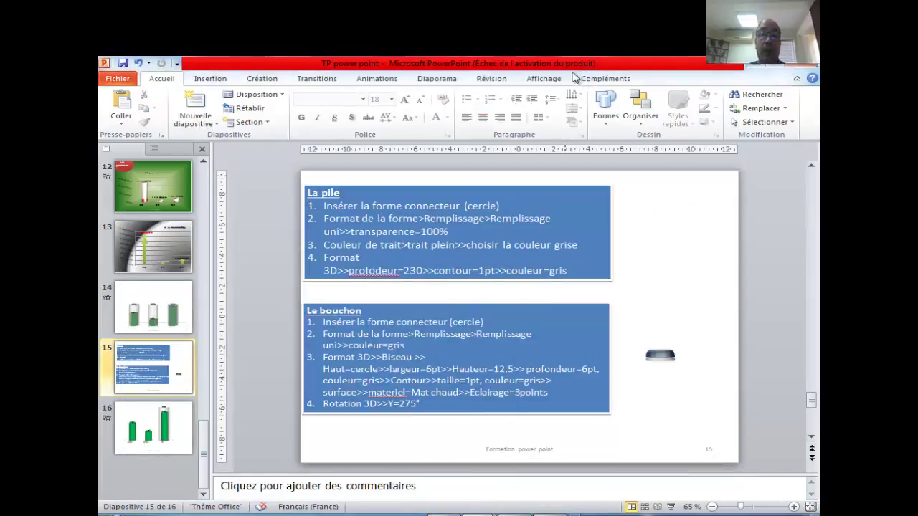
click(208, 79)
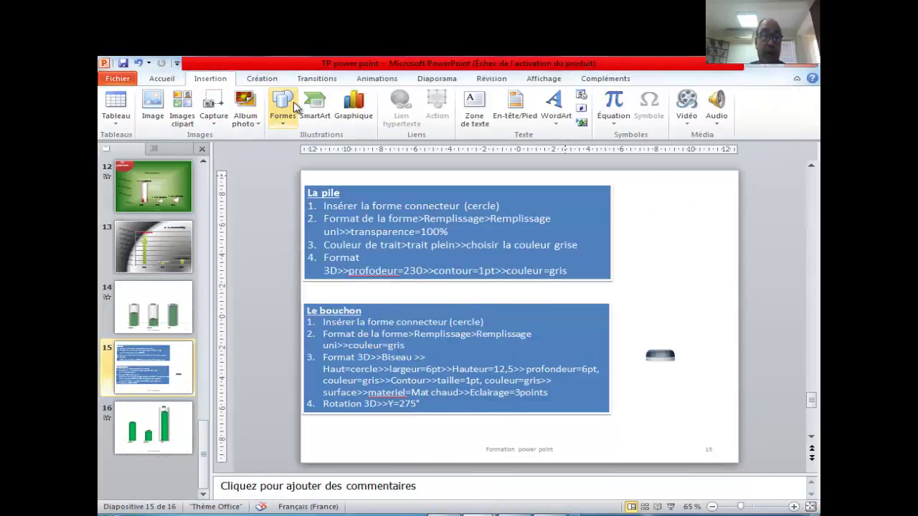
click(294, 107)
click(277, 148)
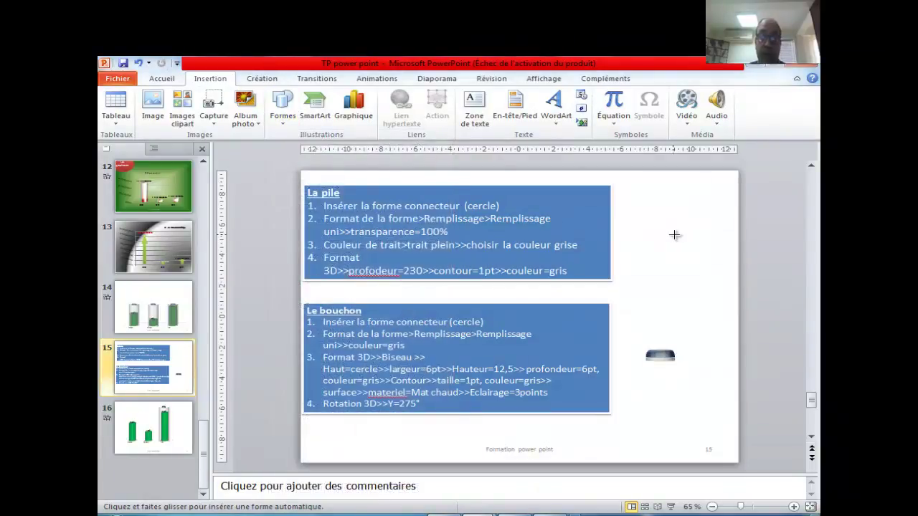
drag(657, 217, 685, 241)
click(672, 269)
click(673, 231)
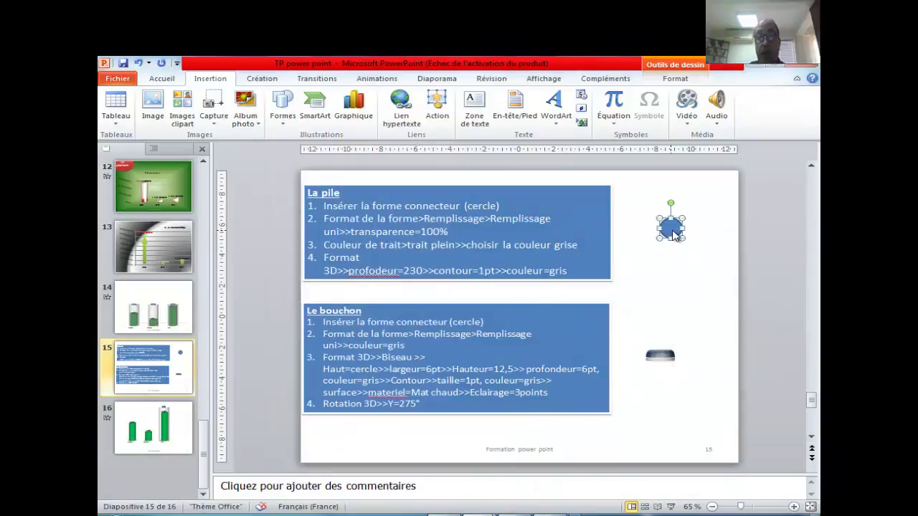
right_click(673, 232)
- Fill the new small circle with grey at 100% transparency
click(608, 433)
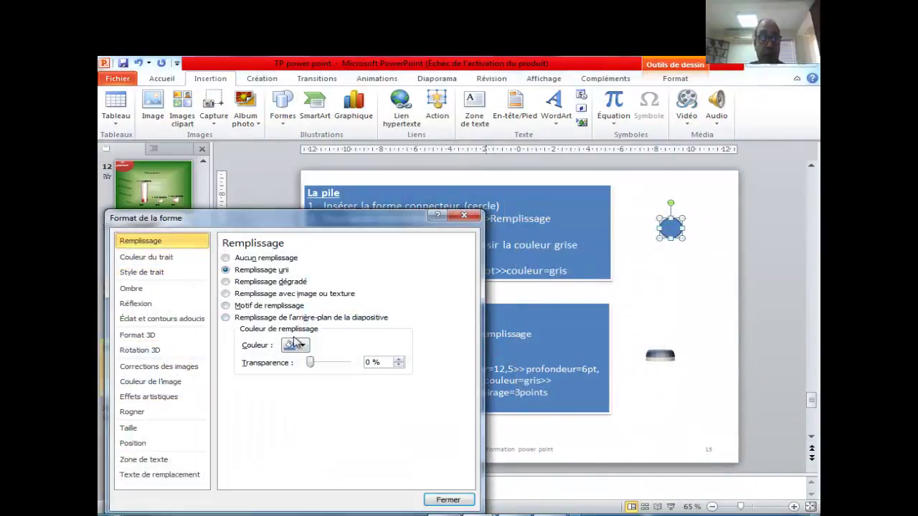
click(300, 344)
click(287, 407)
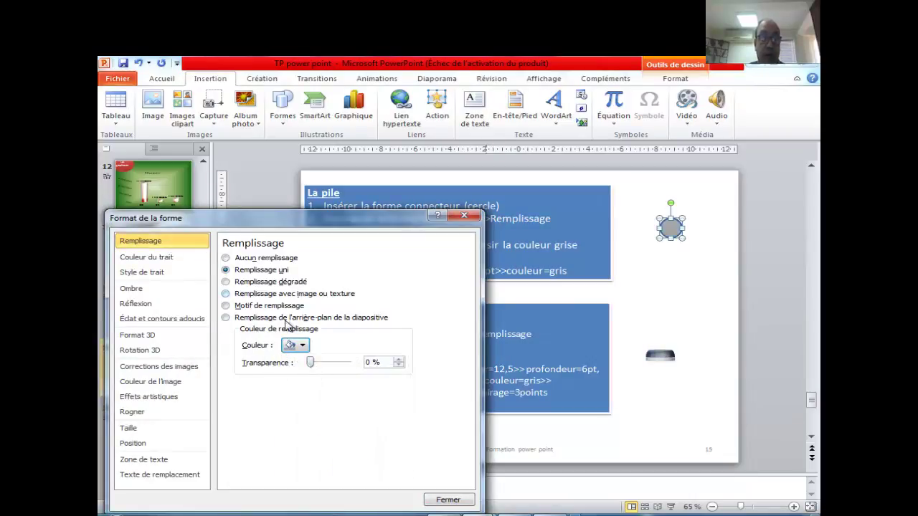
drag(312, 366, 350, 363)
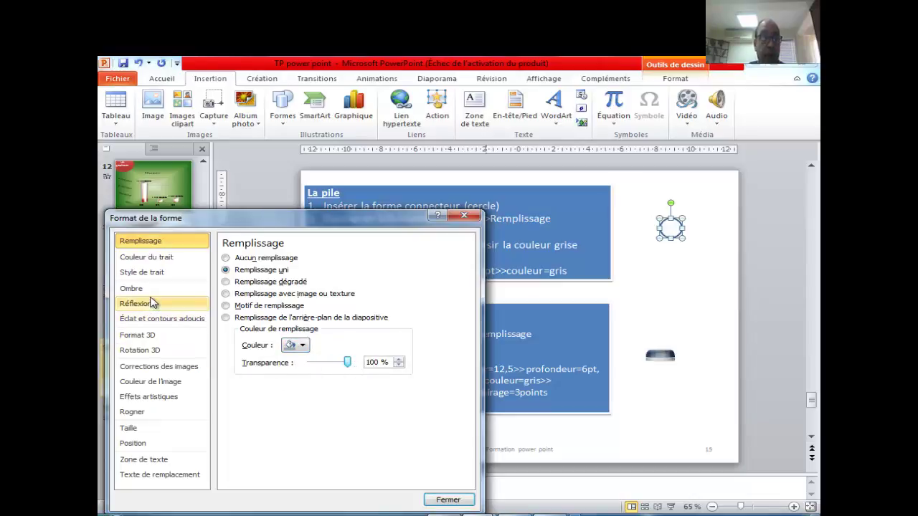
- Give the small circle a grey solid outline
click(153, 260)
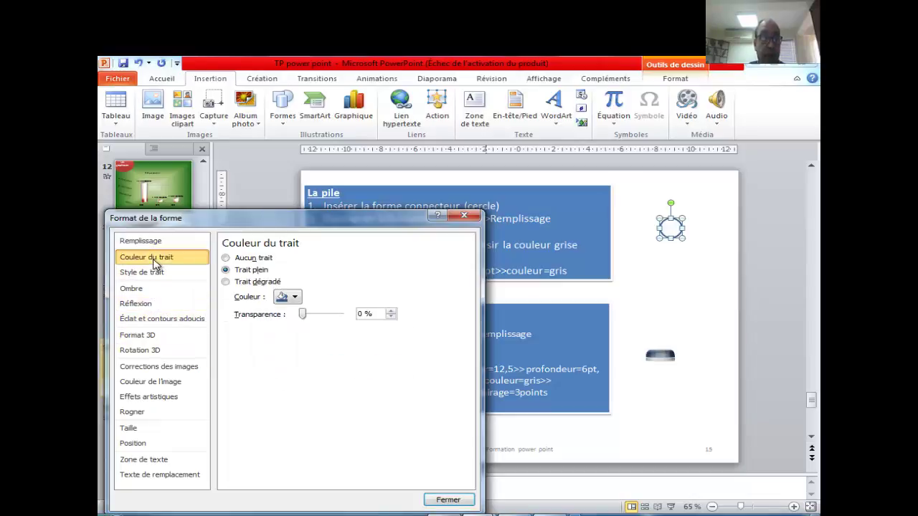
click(287, 297)
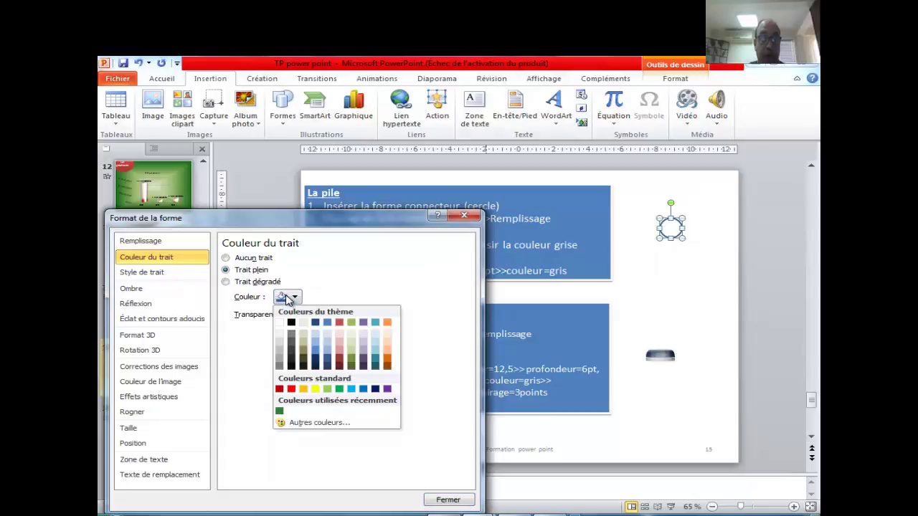
click(280, 363)
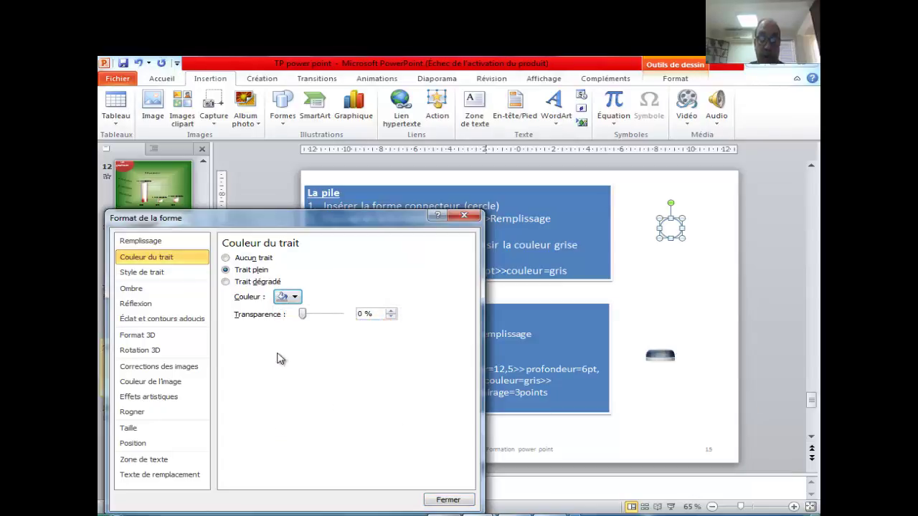
- In Format 3D, set the small circle's depth colour to grey and its depth to 260 pt
click(167, 337)
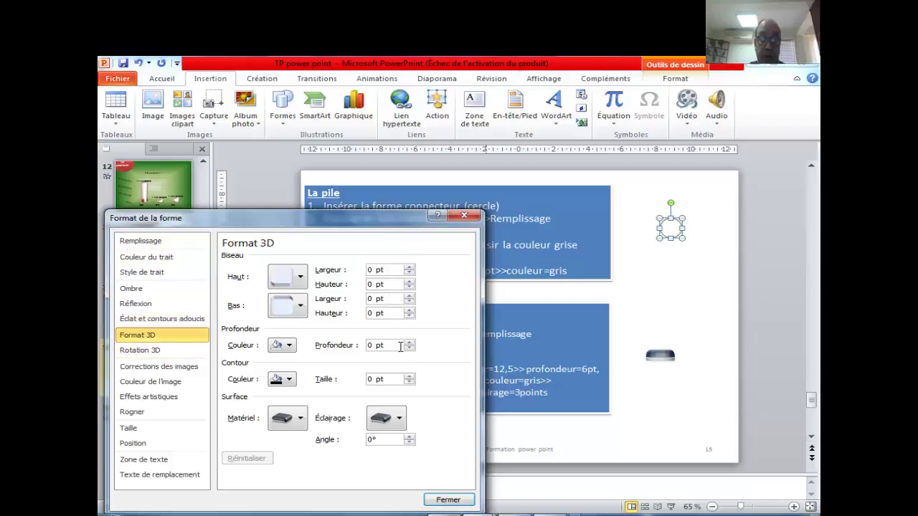
click(289, 346)
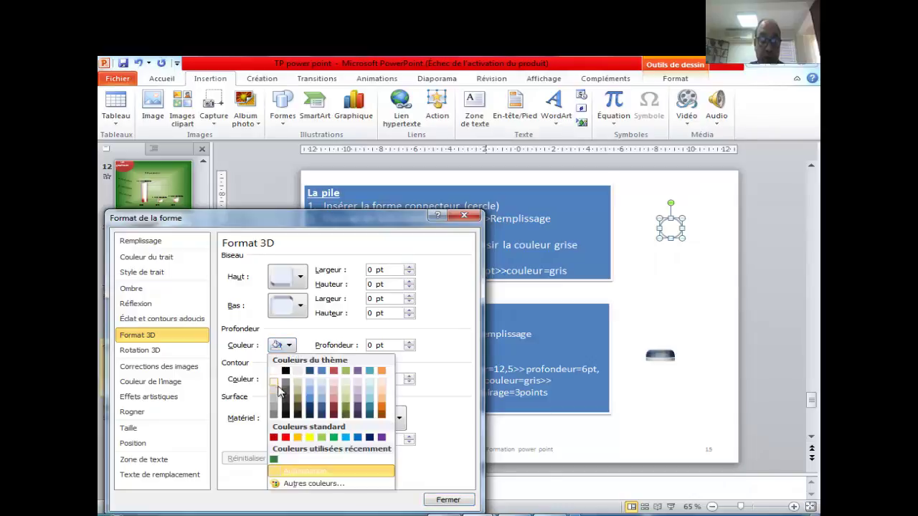
click(275, 400)
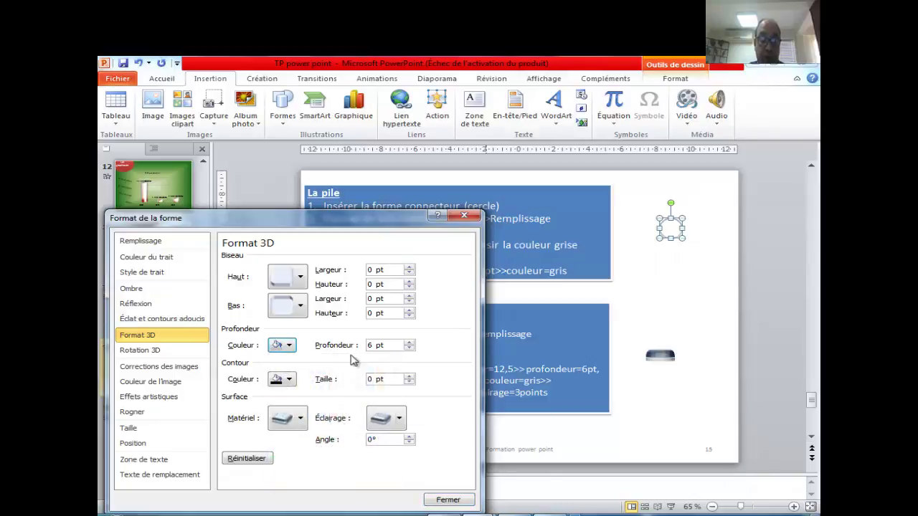
click(410, 342)
click(411, 343)
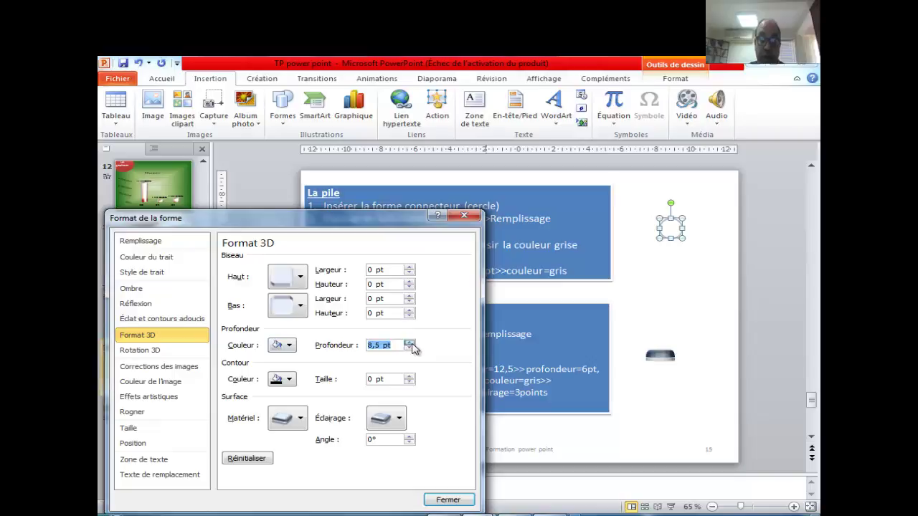
click(410, 343)
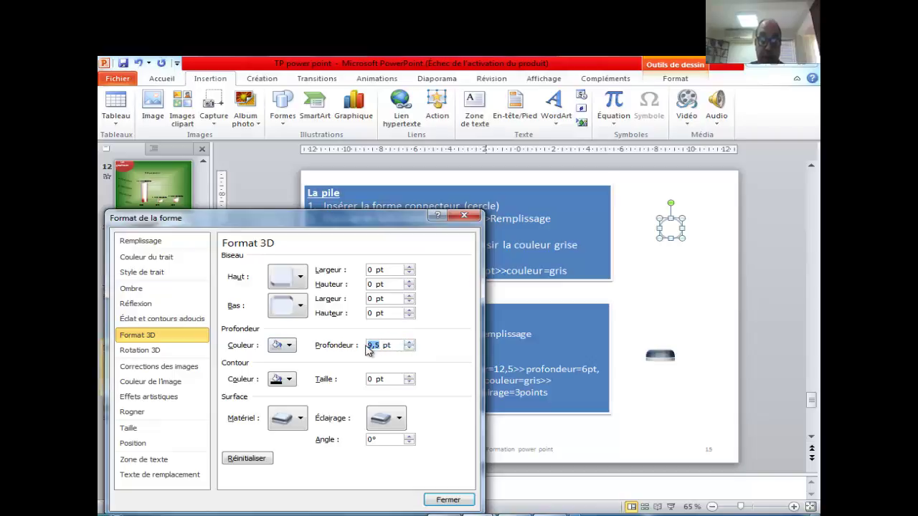
text(26)
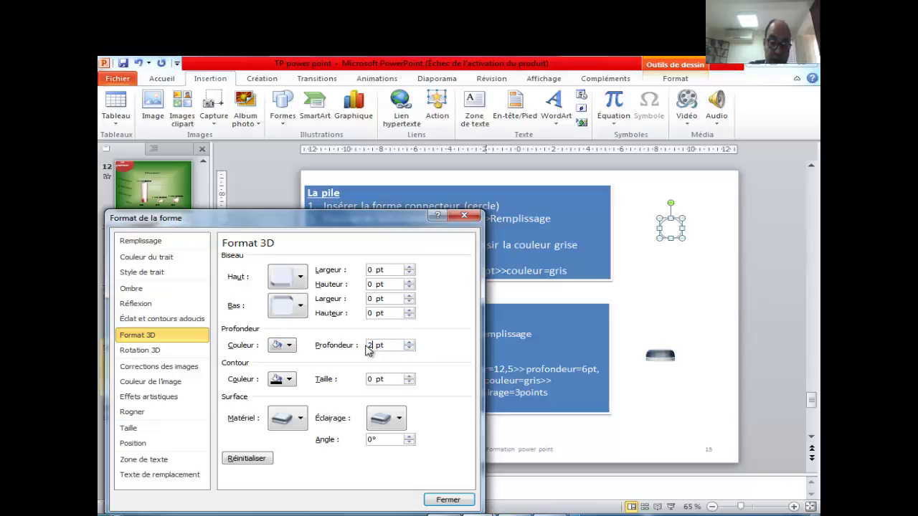
text(0)
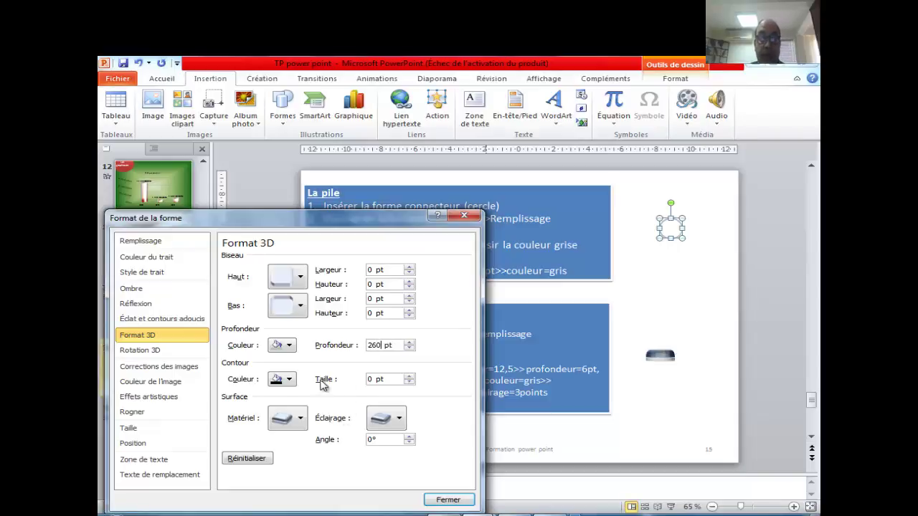
- Rotate the circle to 110° around the Y axis in Rotation 3D
click(157, 352)
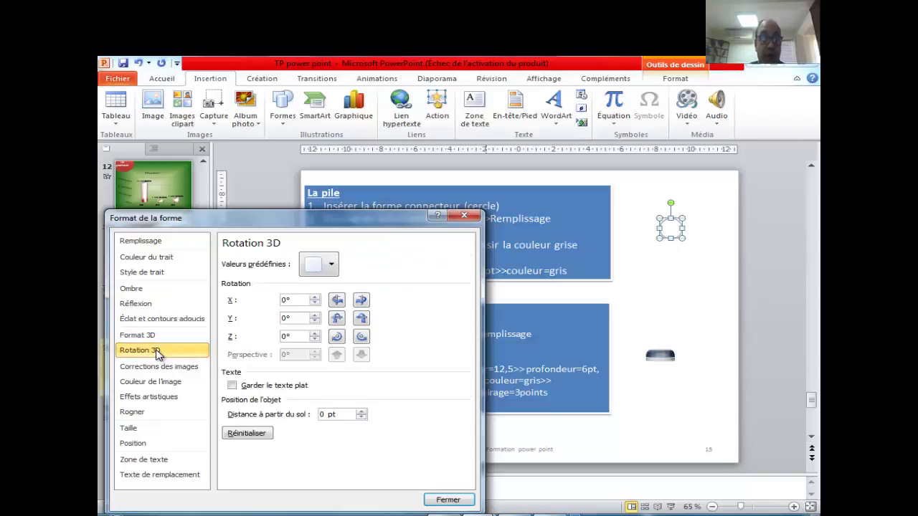
click(315, 316)
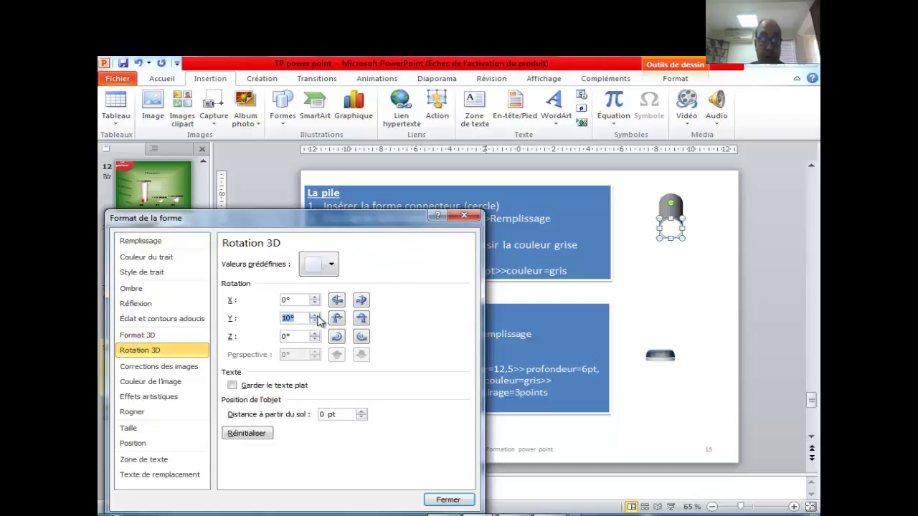
click(314, 316)
click(314, 316)
click(315, 317)
click(317, 316)
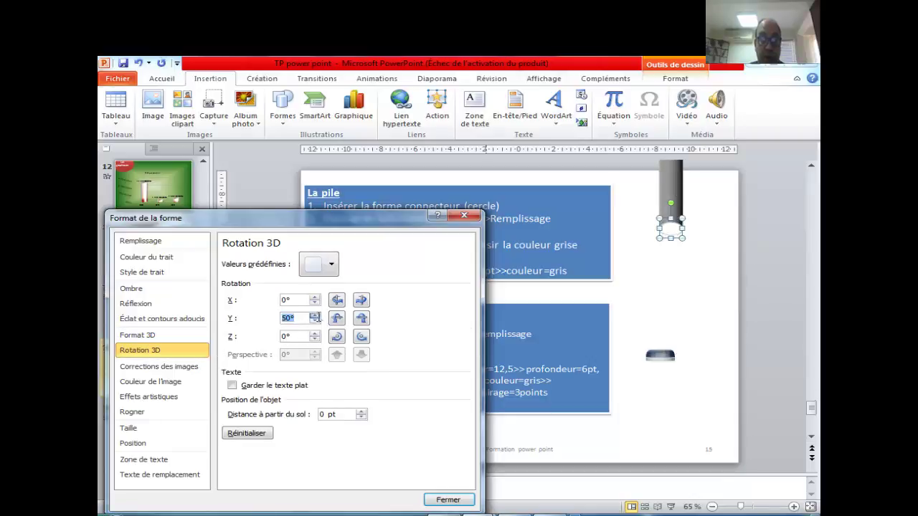
click(316, 316)
click(315, 315)
click(315, 316)
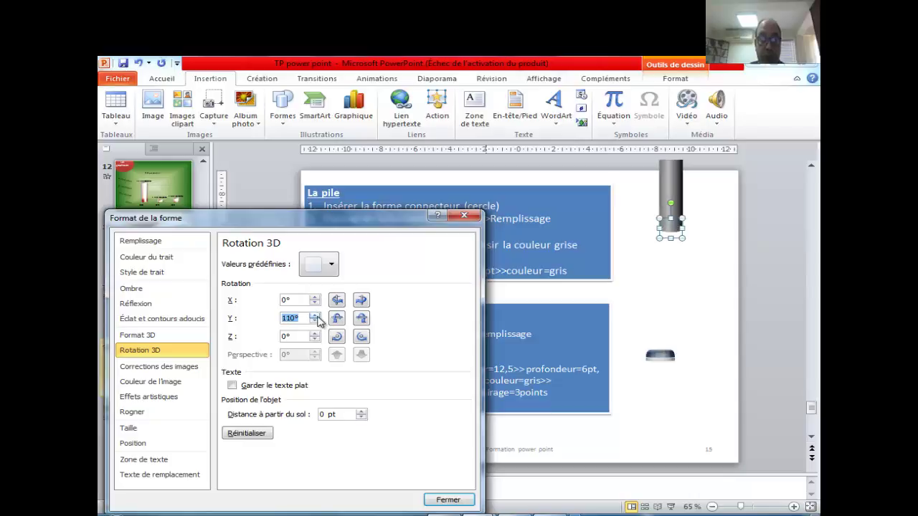
- Move the cylinder lower on the slide and reduce its Y rotation to 100°
click(669, 233)
drag(672, 271, 670, 312)
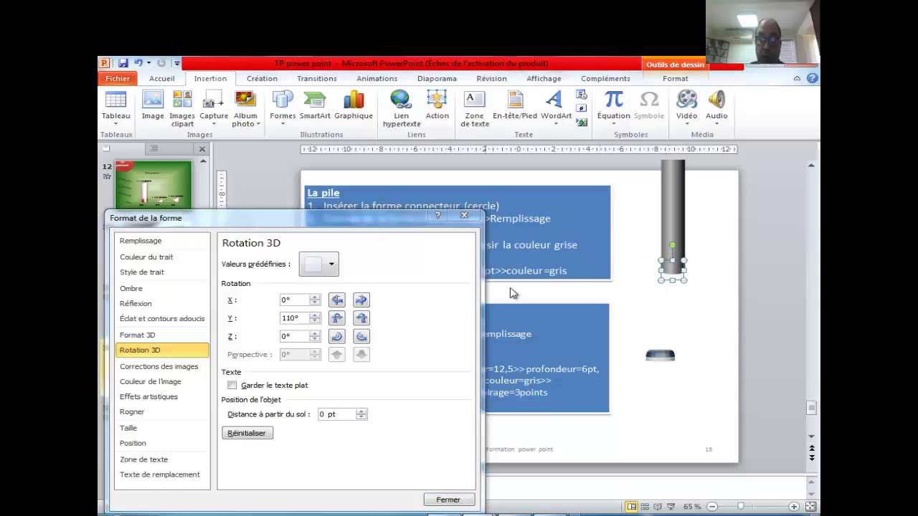
drag(667, 280, 675, 318)
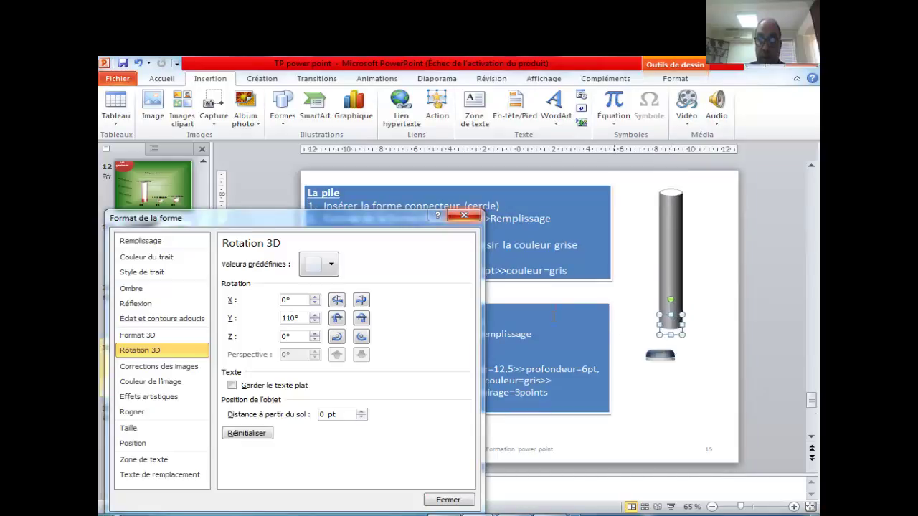
click(315, 322)
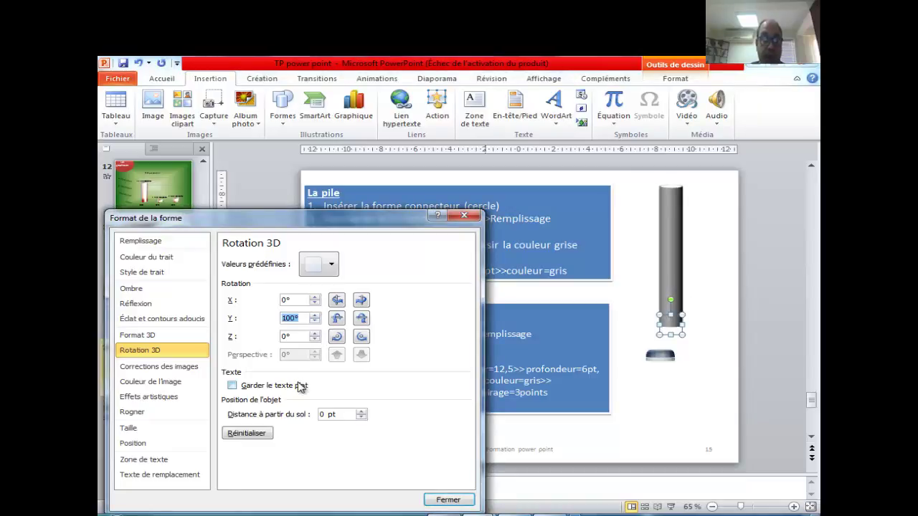
click(670, 279)
- Widen the cylinder to 2,3 cm on the Format tab
click(677, 79)
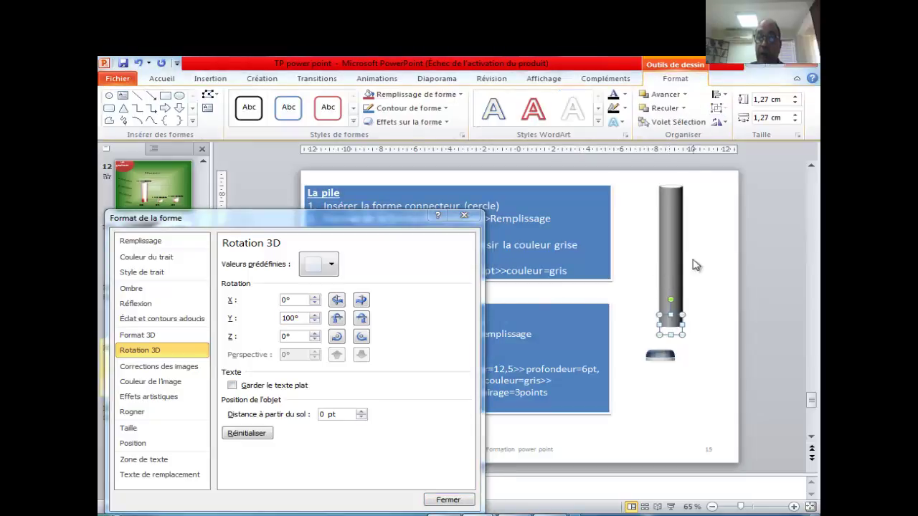
click(796, 114)
click(795, 114)
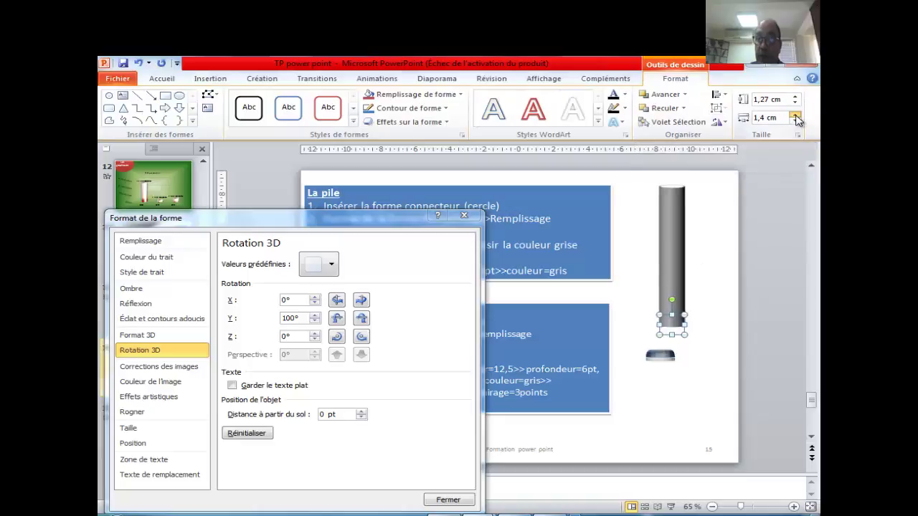
click(795, 114)
click(796, 114)
click(795, 114)
click(796, 114)
click(795, 115)
click(795, 115)
click(795, 115)
click(796, 114)
click(796, 115)
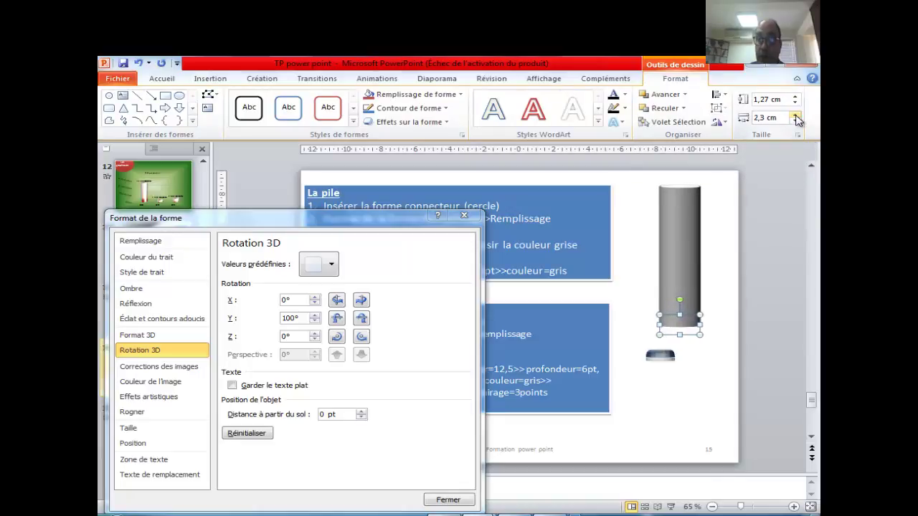
click(427, 347)
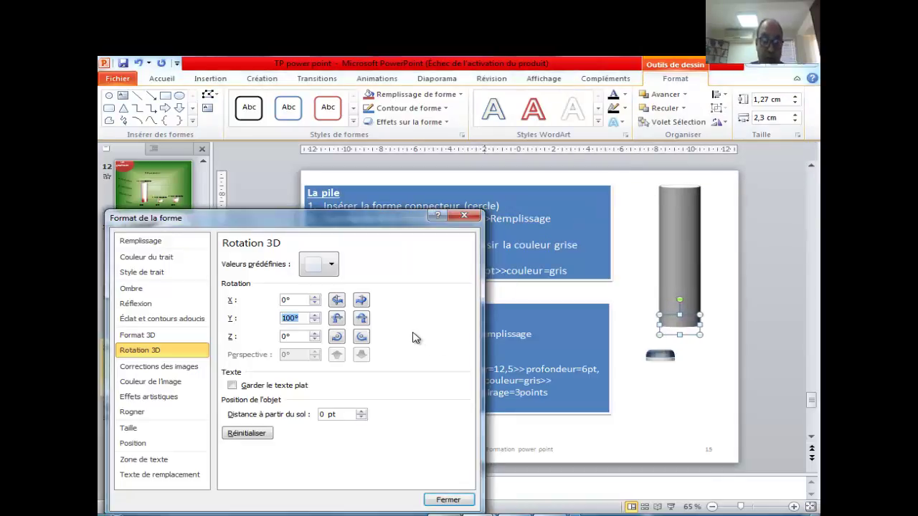
click(663, 258)
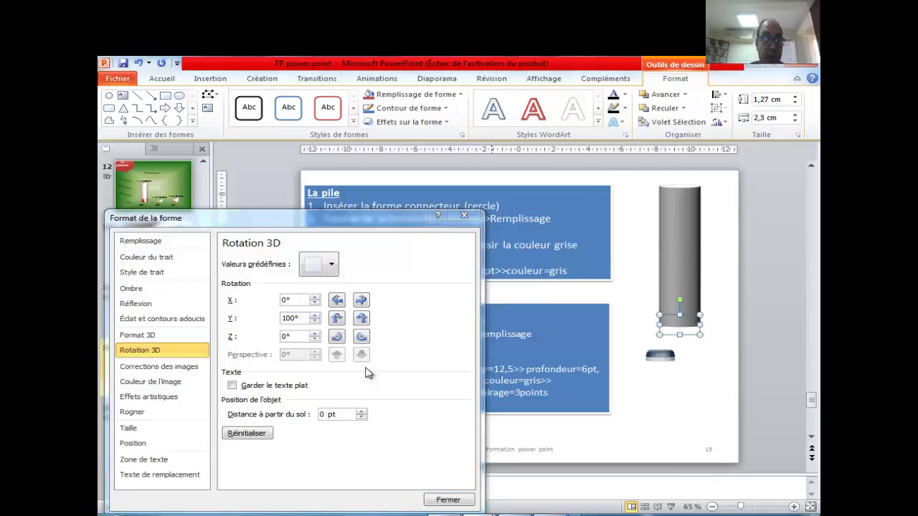
- Choose a fill colour for the cylinder and give its solid outline 68% transparency
click(147, 241)
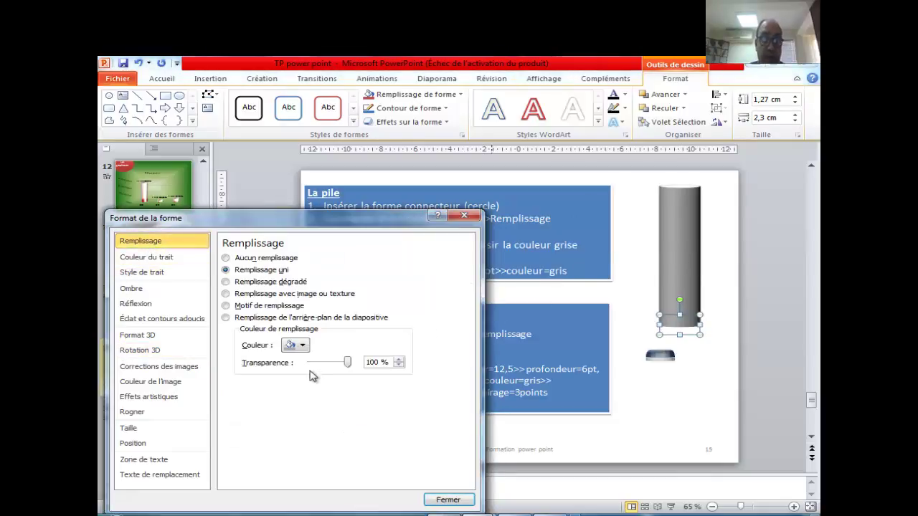
click(300, 345)
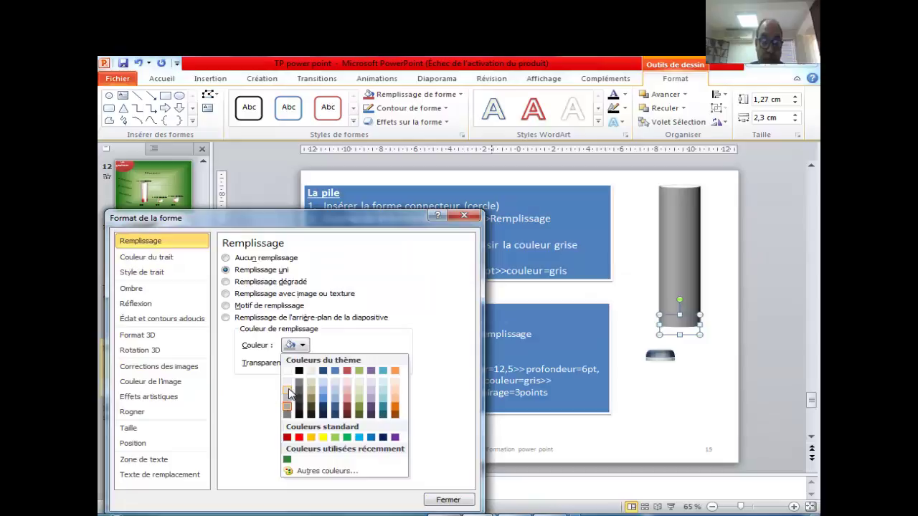
click(288, 393)
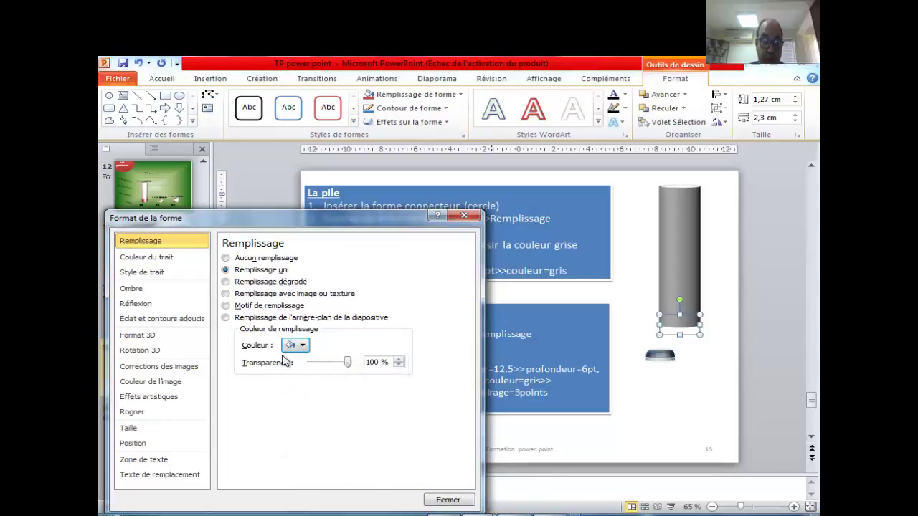
click(131, 257)
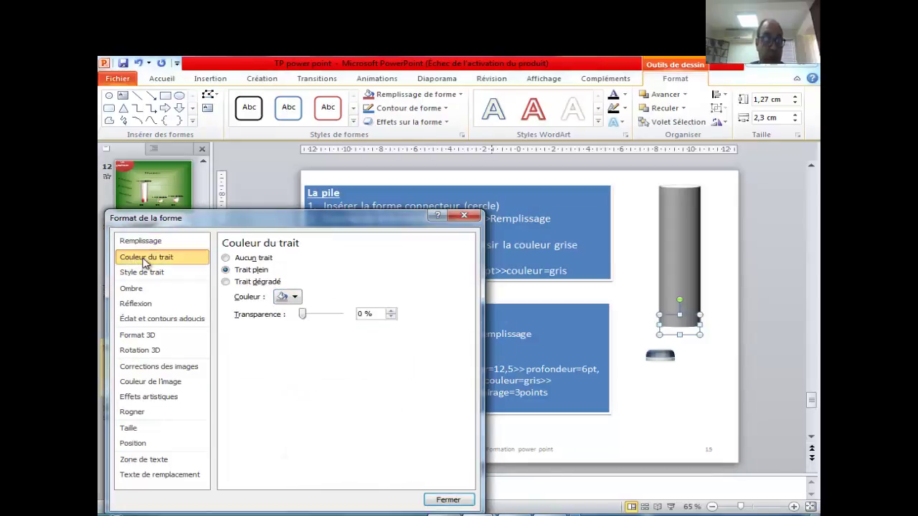
click(294, 297)
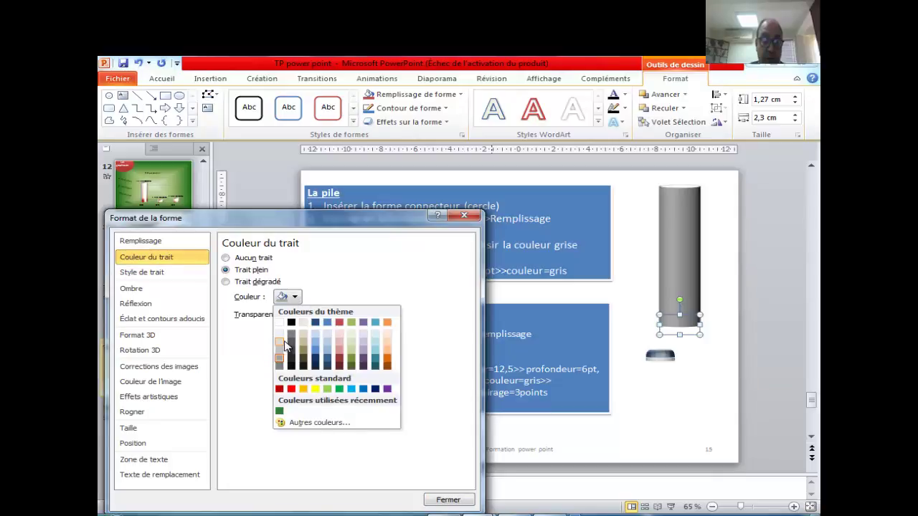
click(283, 339)
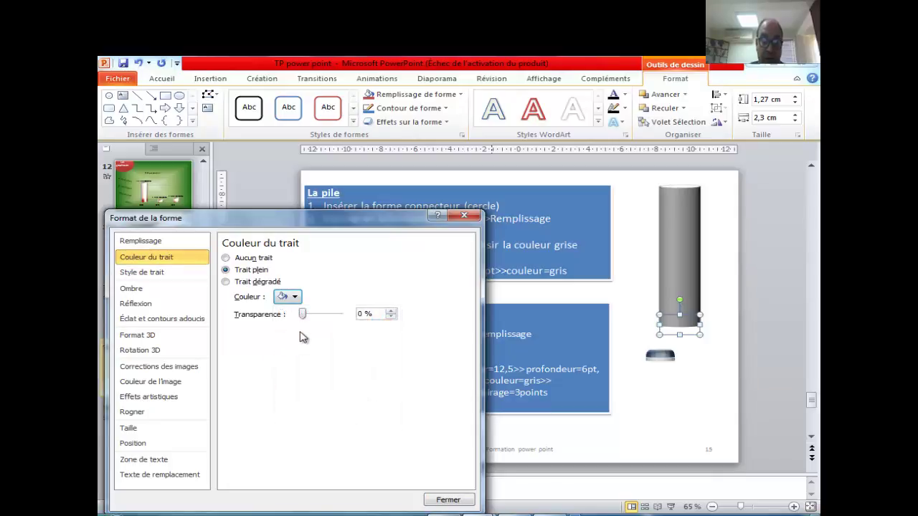
drag(302, 316, 339, 313)
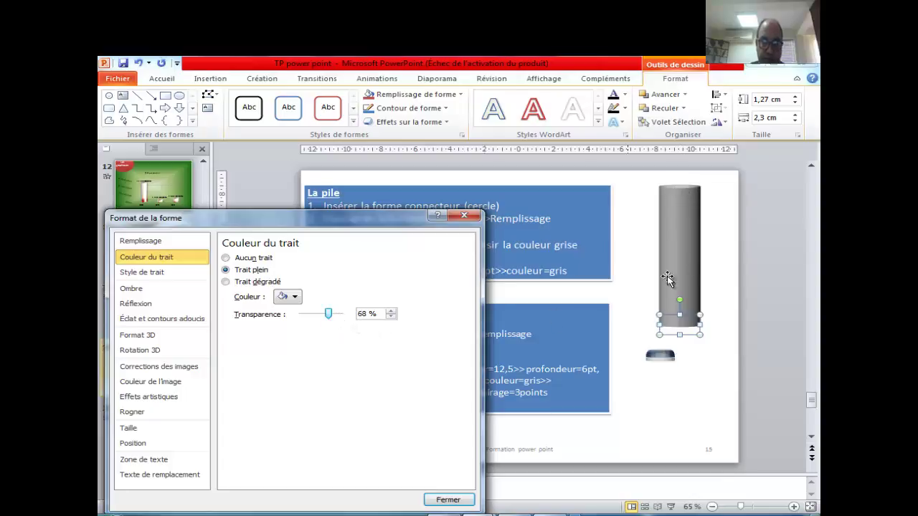
- Make the cylinder's solid fill 100% transparent with a new colour and check its look
click(686, 267)
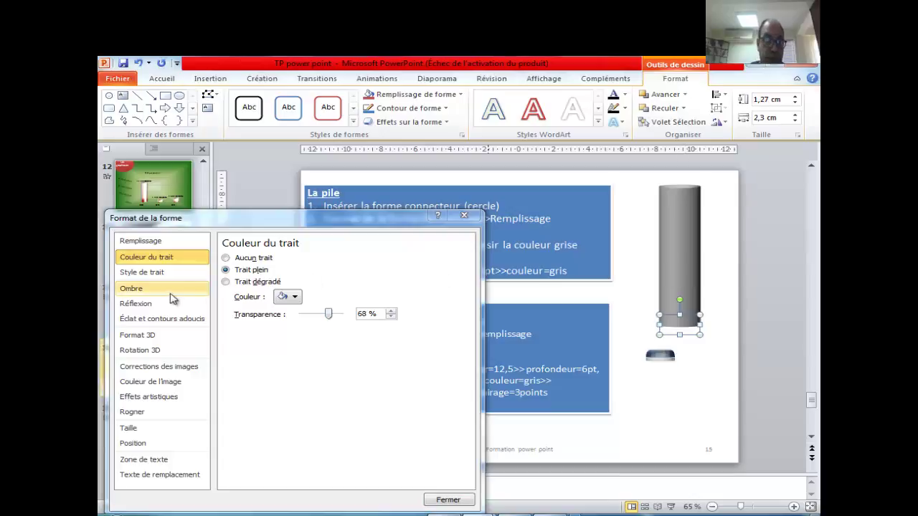
click(156, 244)
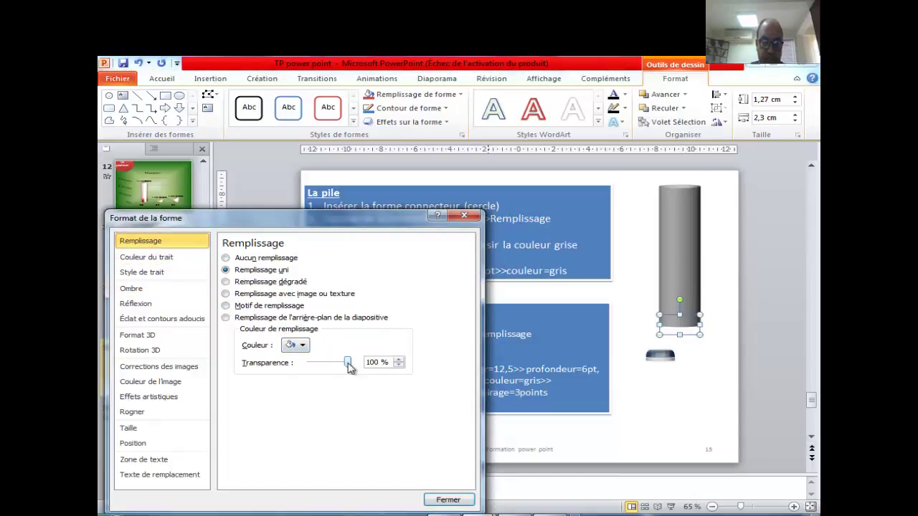
mouse_move(348, 363)
mouse_down()
mouse_move(313, 362)
mouse_move(348, 363)
mouse_up()
click(302, 346)
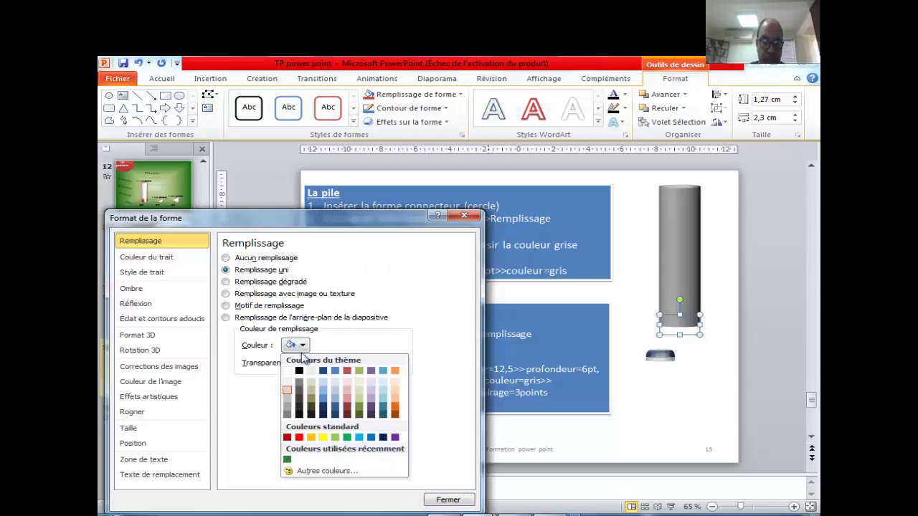
click(288, 383)
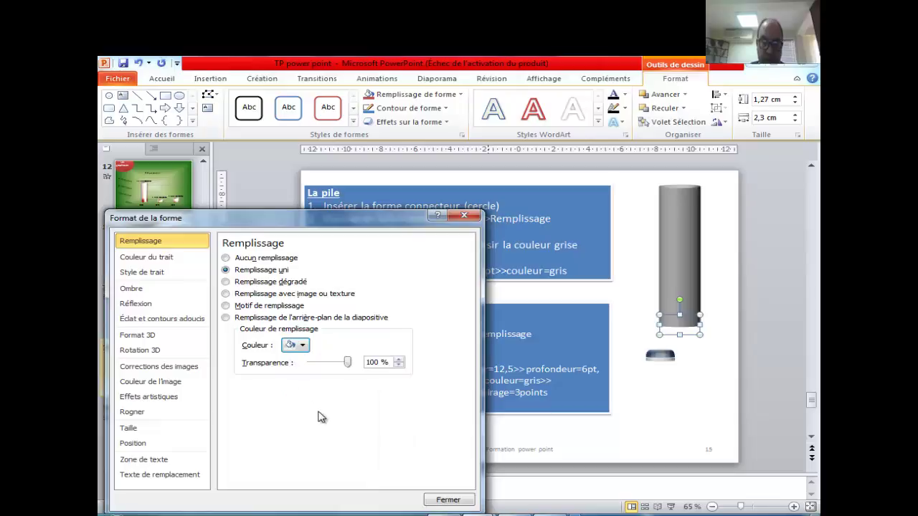
click(703, 414)
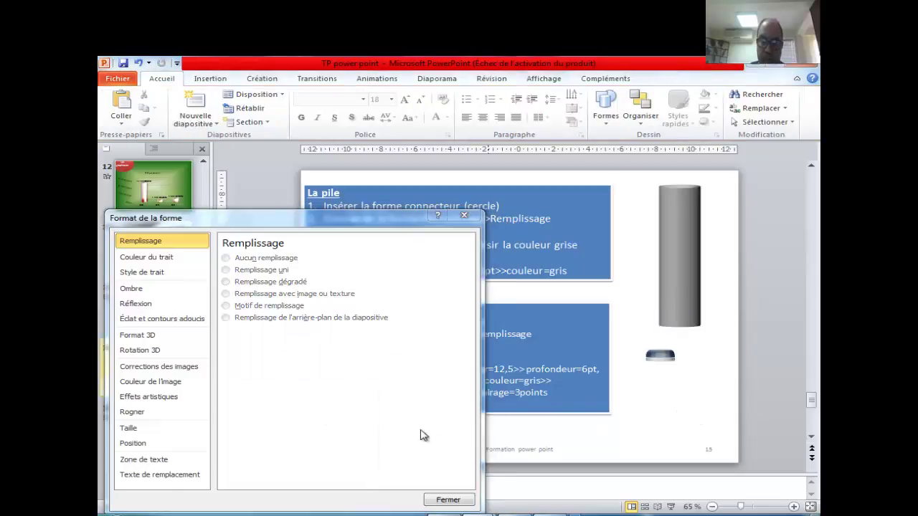
click(163, 259)
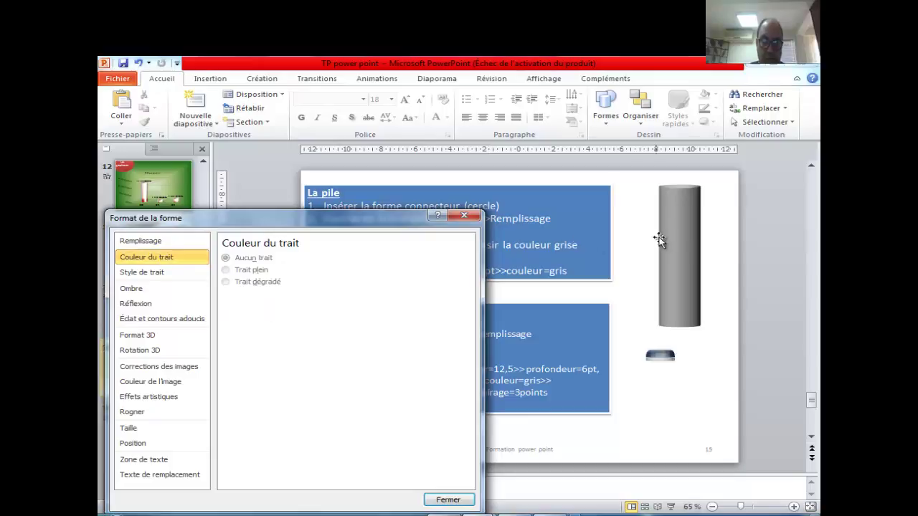
click(691, 246)
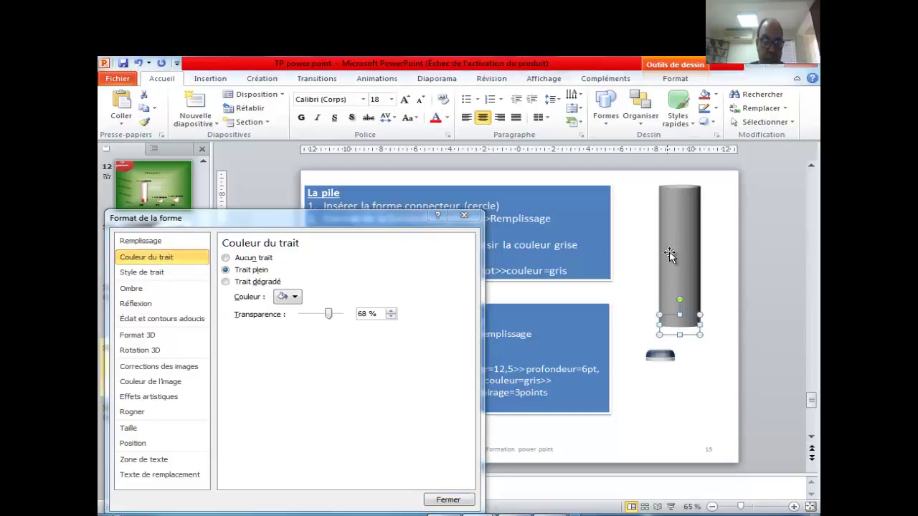
- Raise the tall cylinder's 3D depth to 264 pt
click(170, 353)
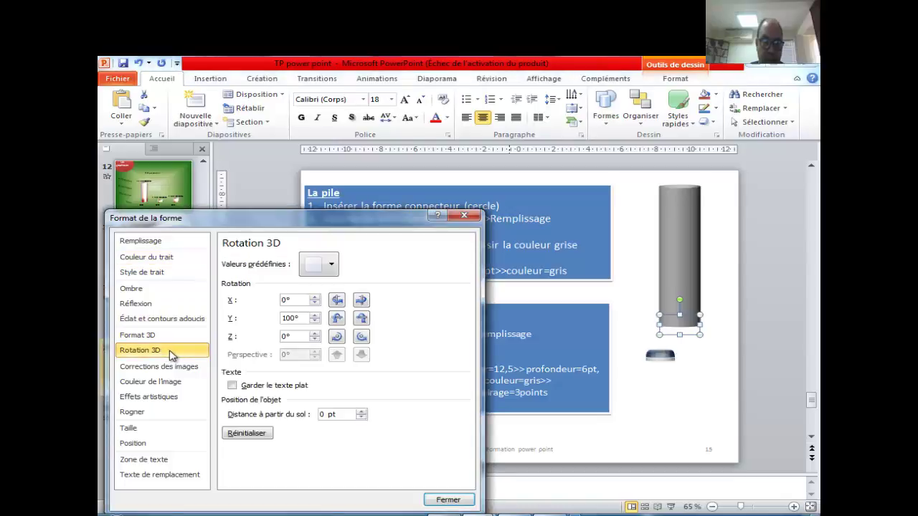
click(164, 334)
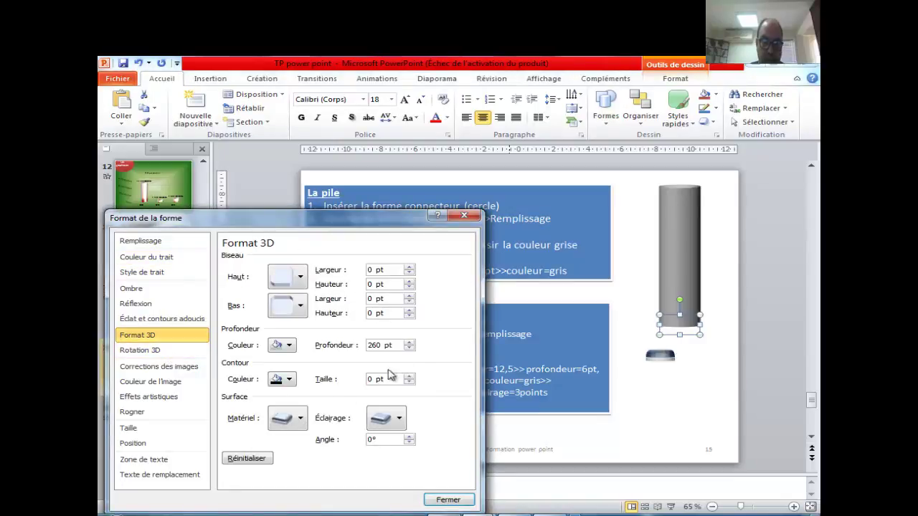
click(409, 344)
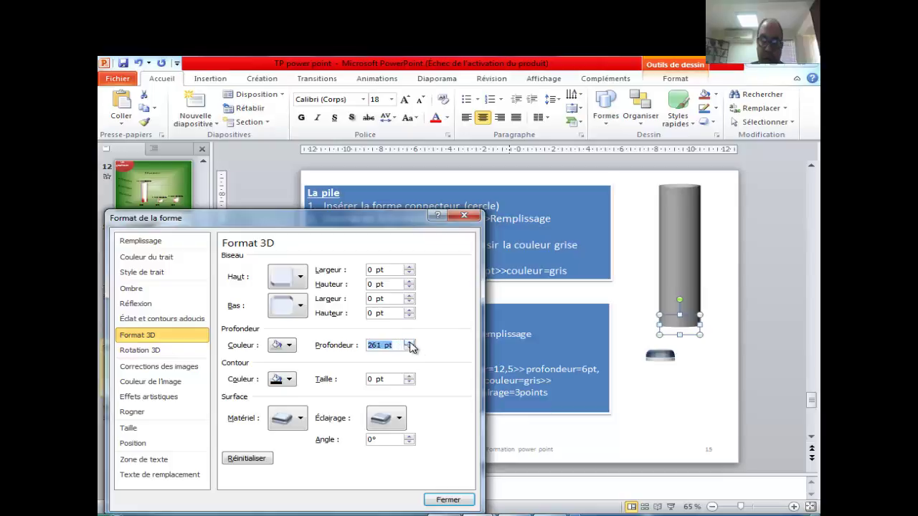
click(408, 344)
click(409, 343)
click(409, 343)
click(408, 343)
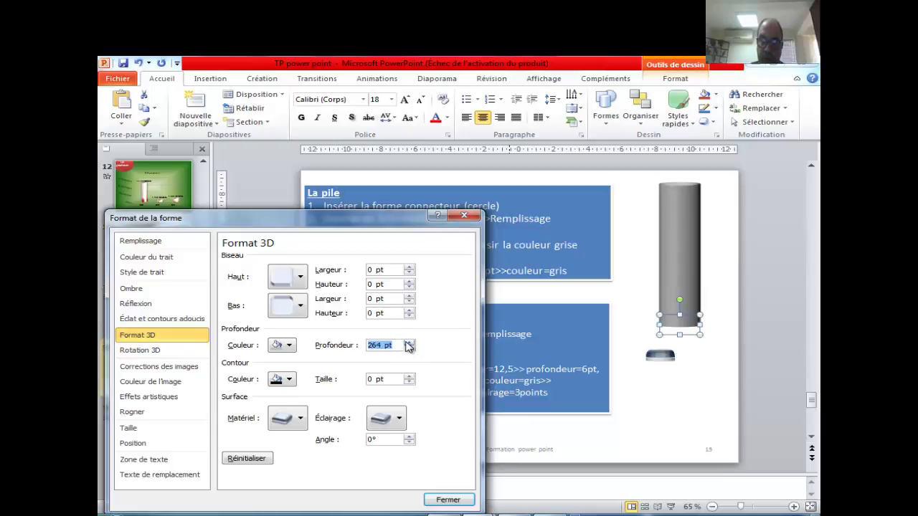
- Colour the 1 pt contour and settle on a lighter grey depth colour
click(289, 379)
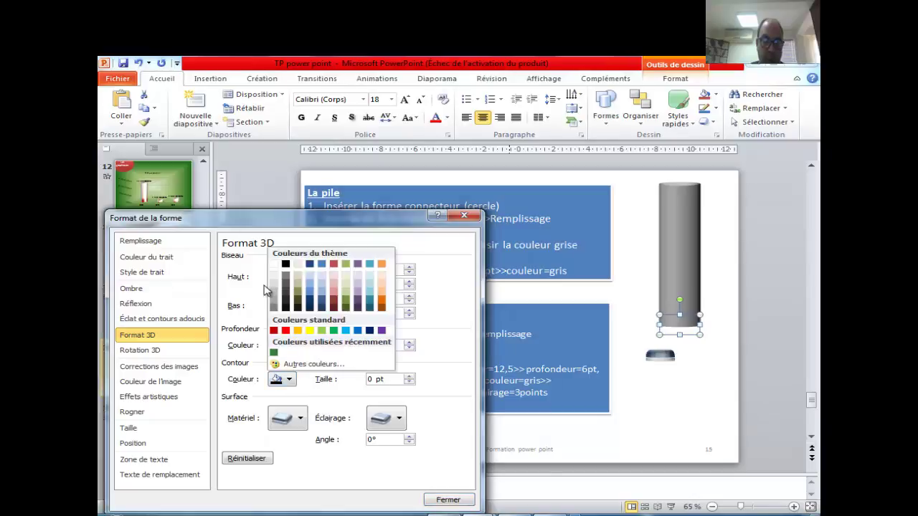
click(276, 285)
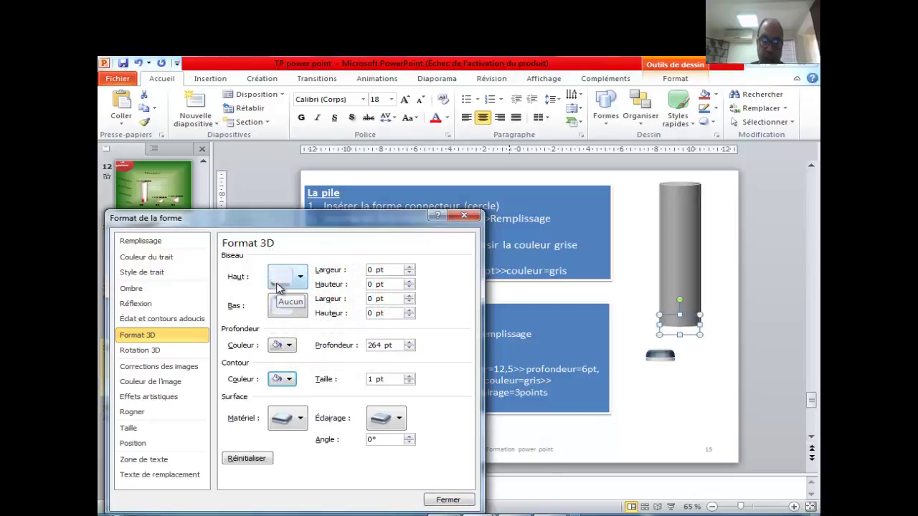
click(291, 346)
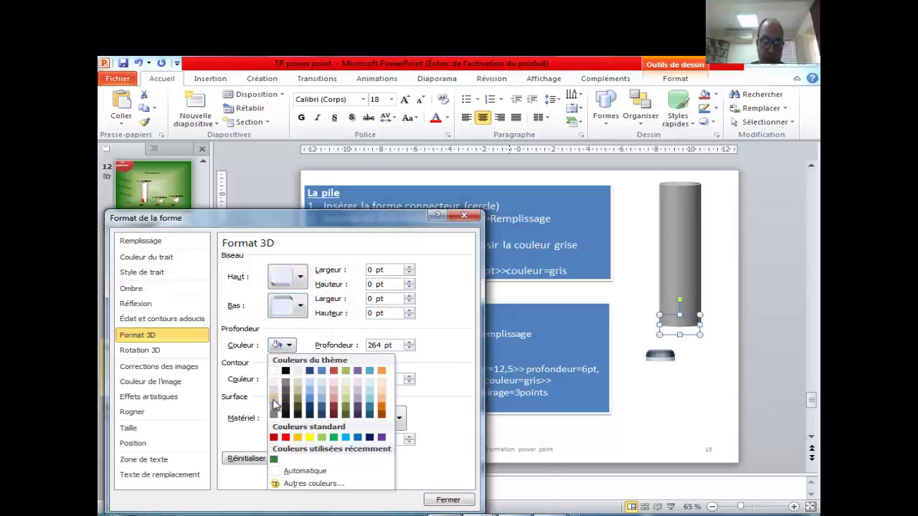
click(276, 407)
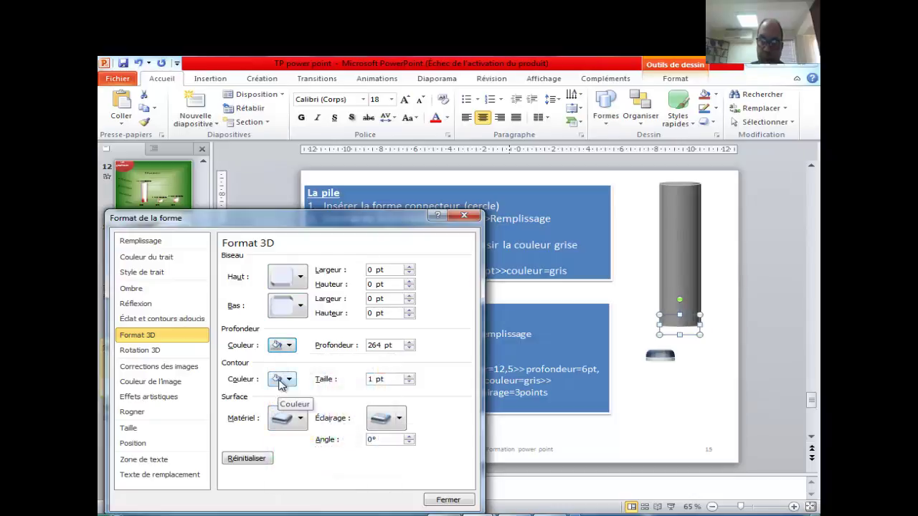
click(290, 346)
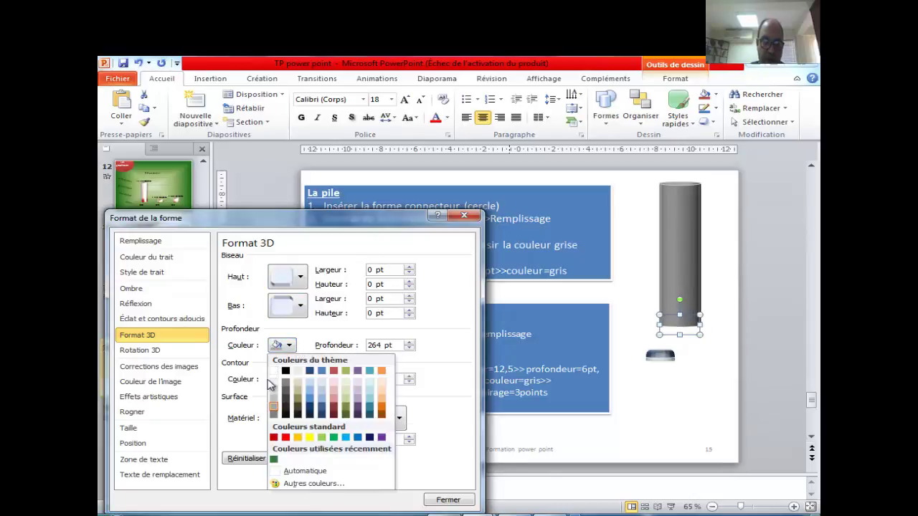
click(273, 386)
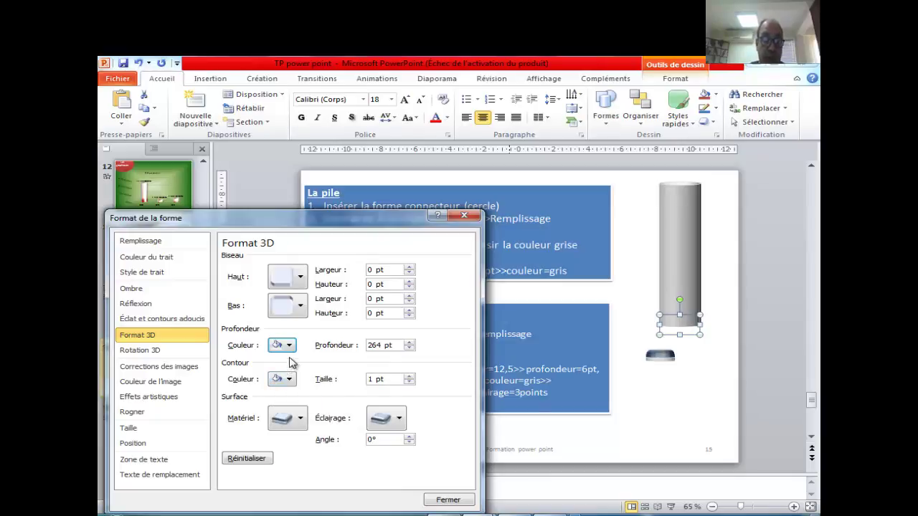
click(290, 347)
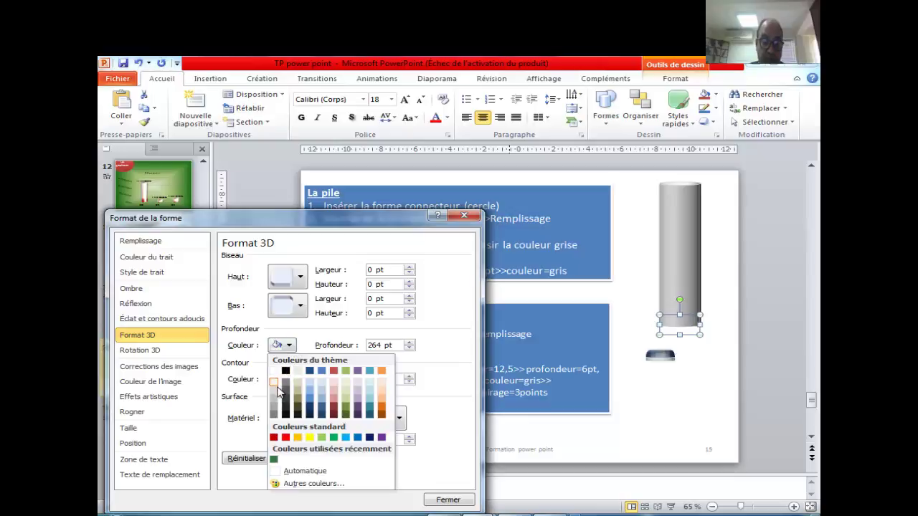
click(273, 402)
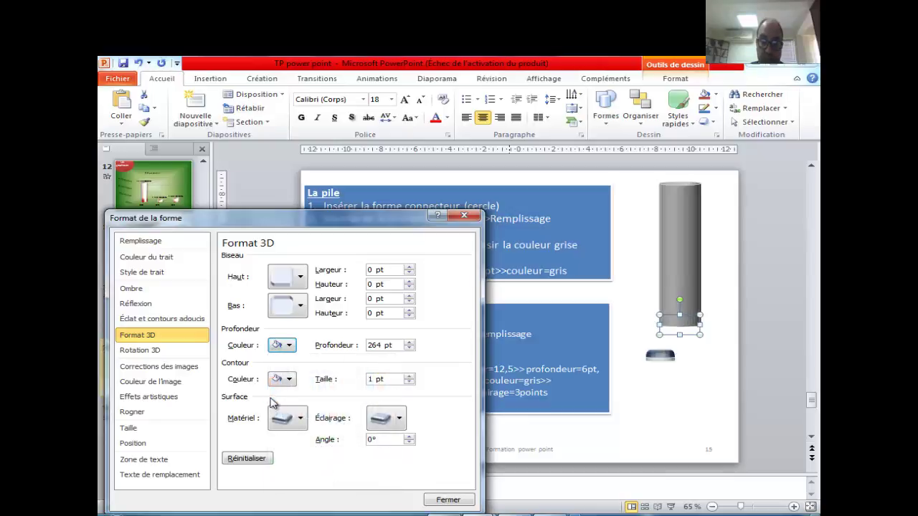
click(290, 345)
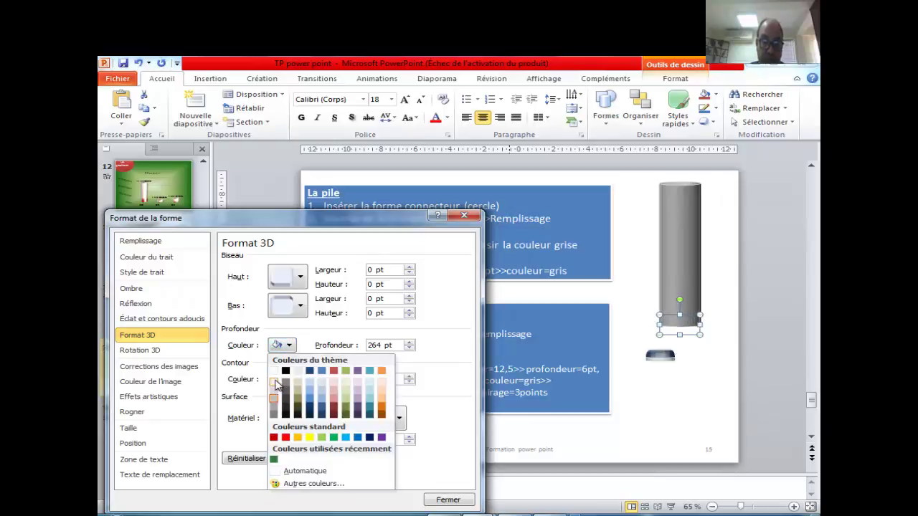
click(278, 383)
click(639, 277)
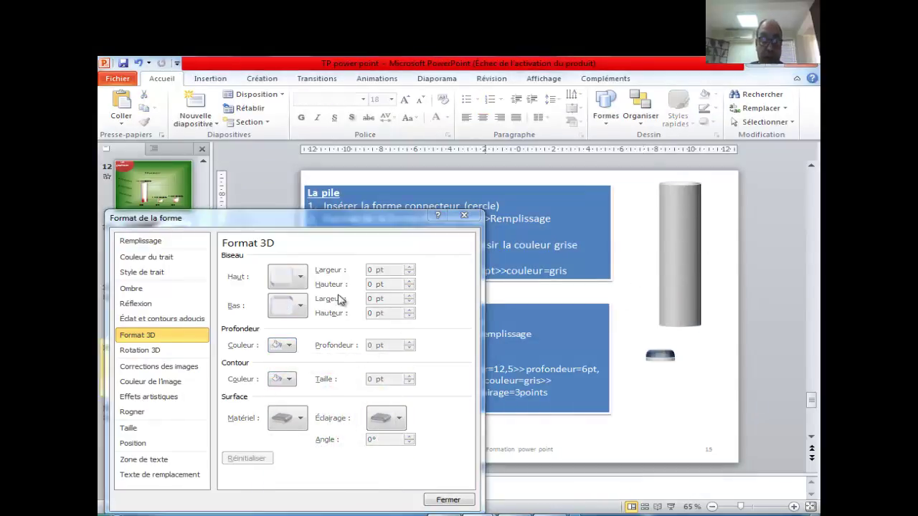
click(676, 248)
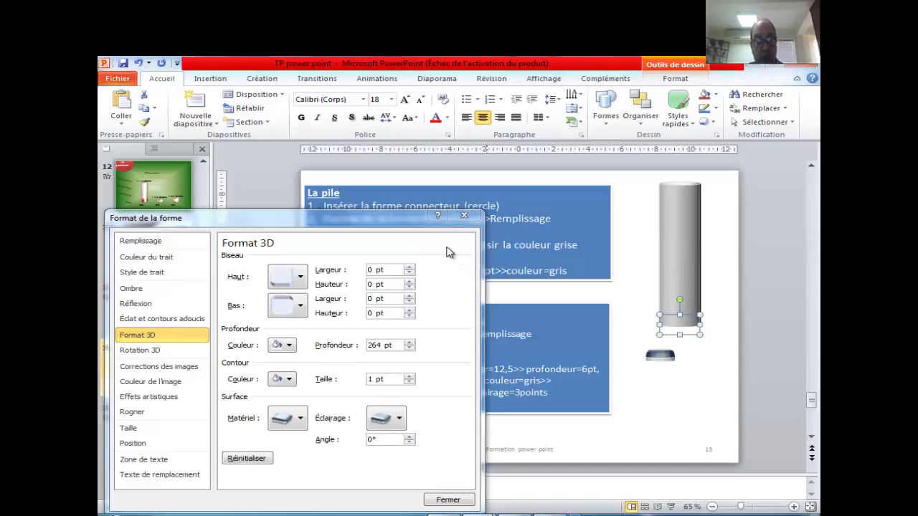
- Close Format de la forme and switch to Présentation1's Ventes par région chart slide
click(464, 215)
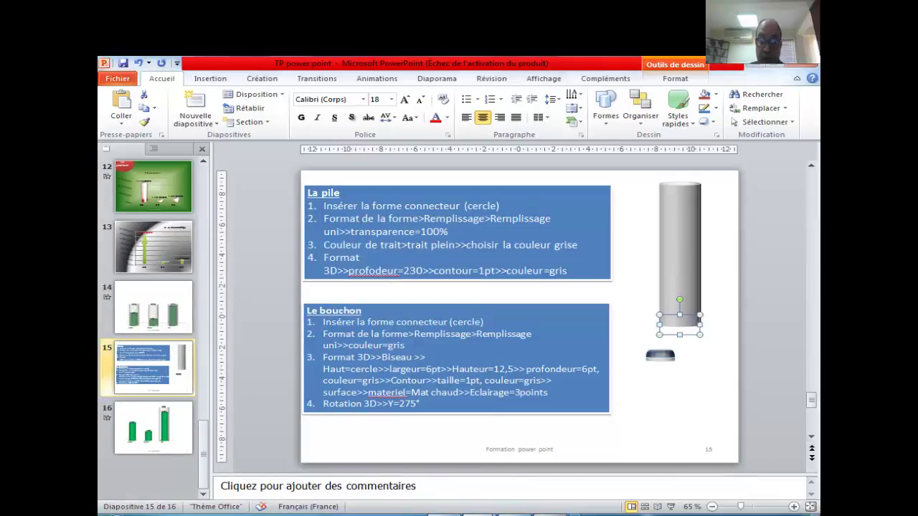
click(570, 453)
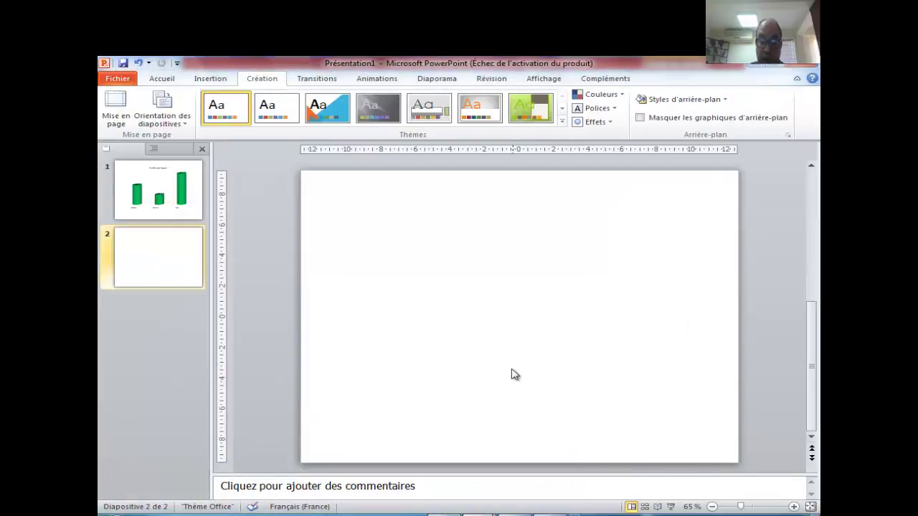
scroll(514, 373, up, 1)
click(635, 301)
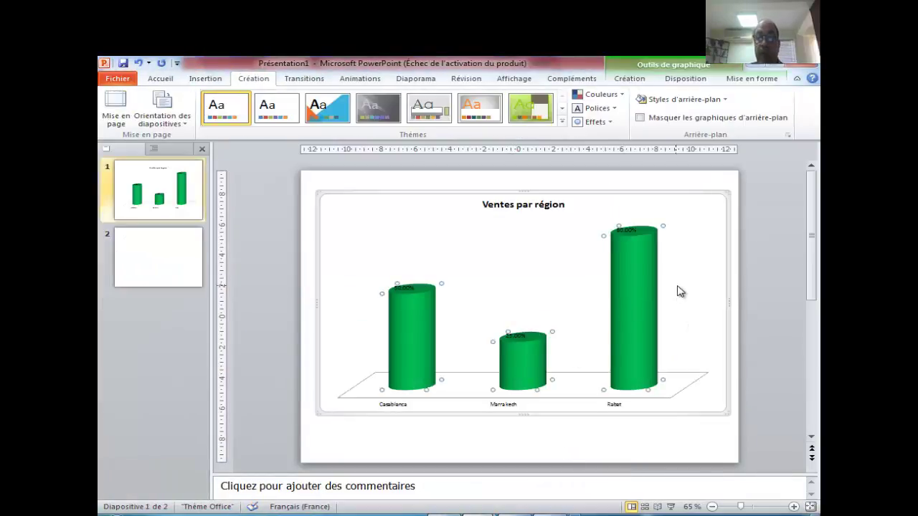
click(676, 438)
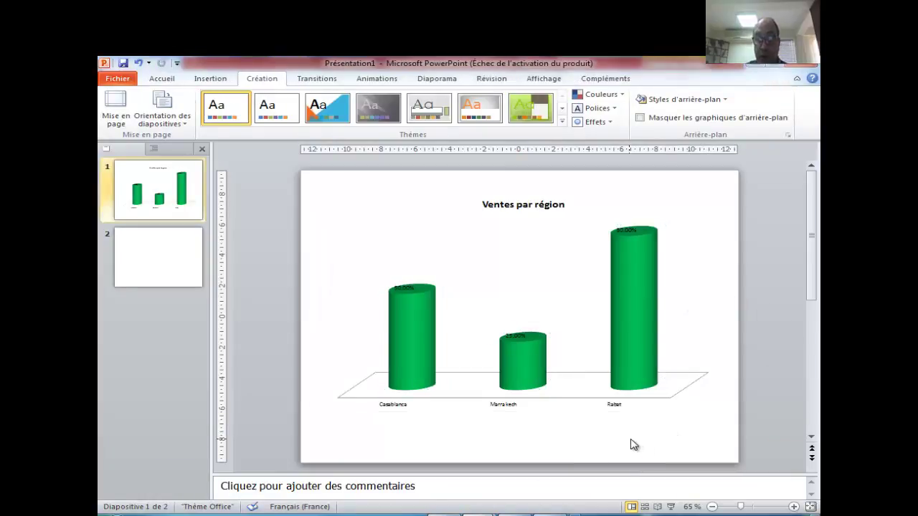
- Bring up Présentation1 with the Casablanca, Marrakech and Rabat cylinder chart
click(708, 341)
click(696, 414)
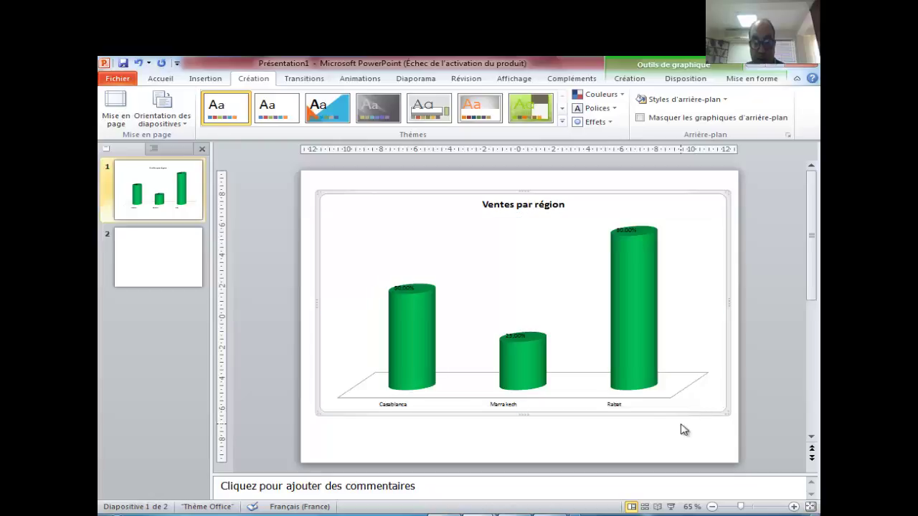
click(643, 452)
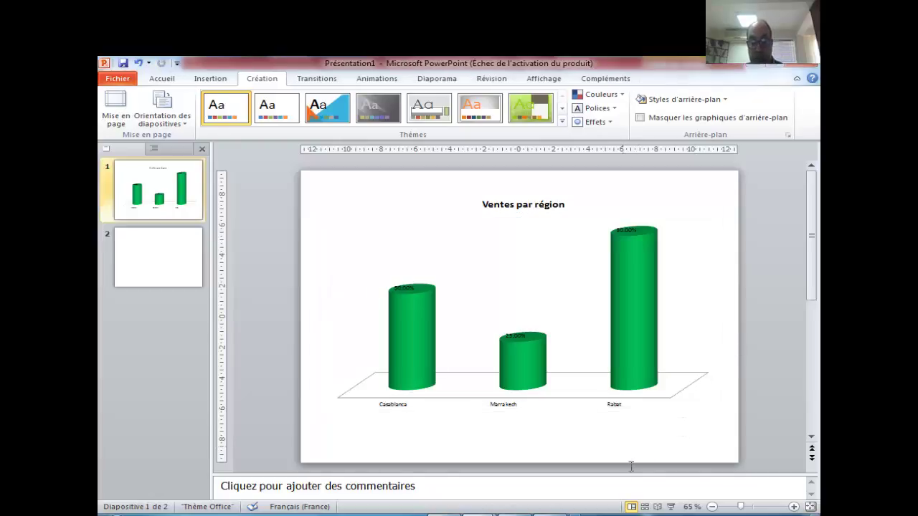
mouse_move(478, 510)
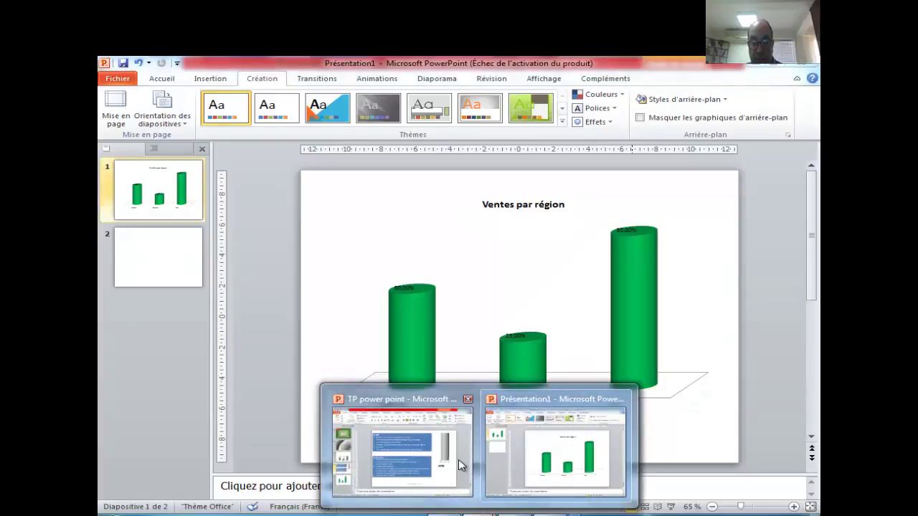
click(458, 459)
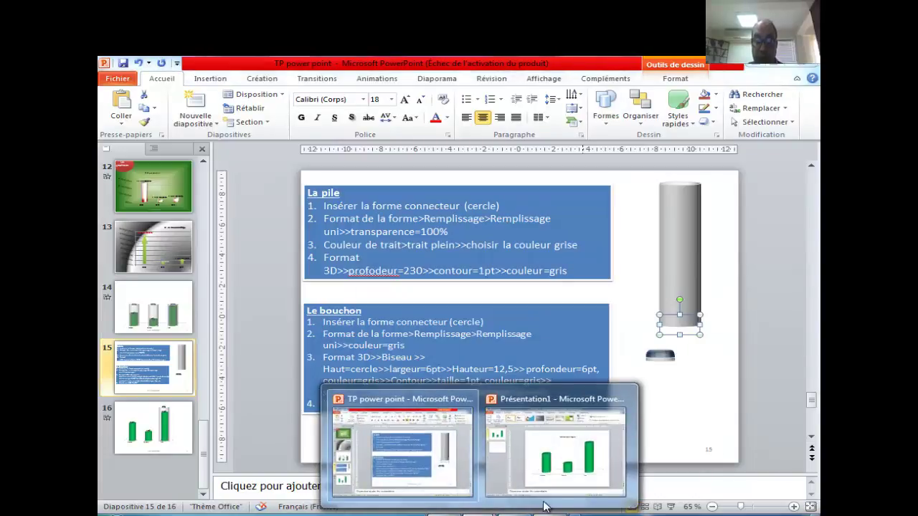
click(562, 485)
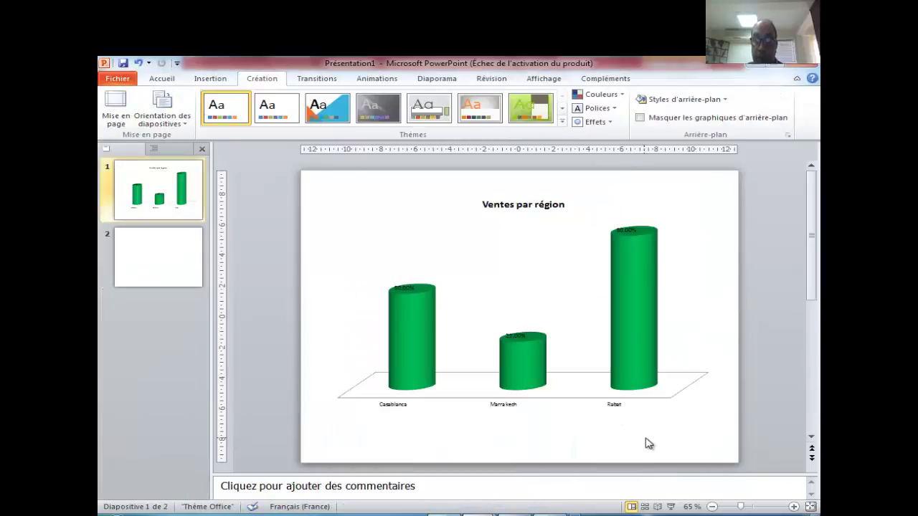
- Paste the grey cylinder onto slide 1 and stand it right beside the green Rabat bar
key(ctrl+v)
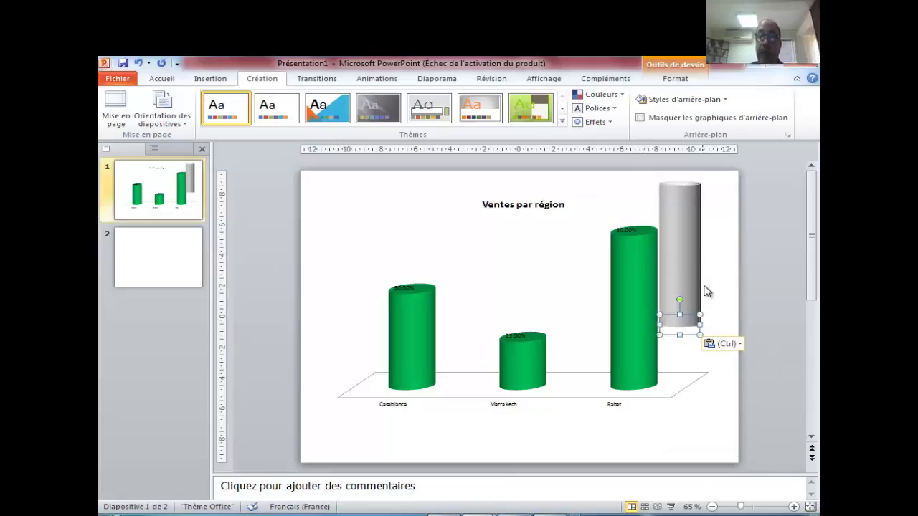
drag(686, 259, 675, 336)
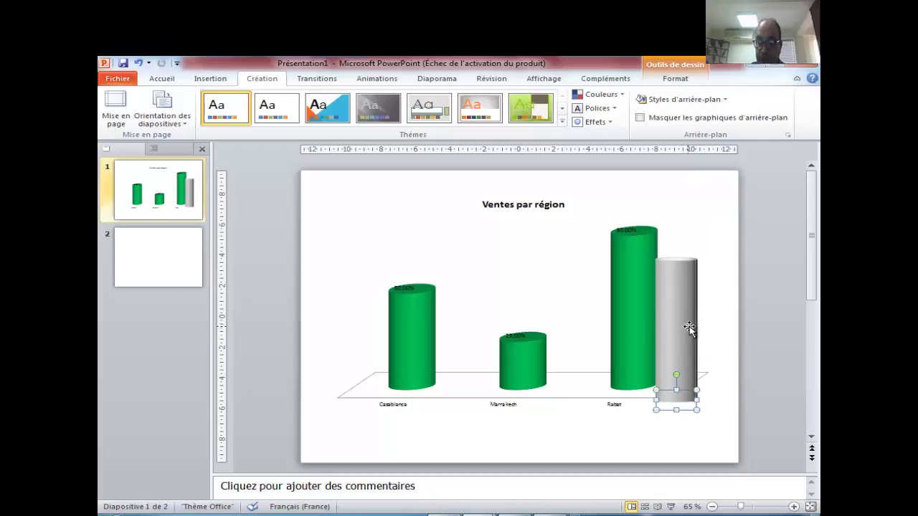
key(Up)
key(Up)
key(Up)
key(Up)
key(Up)
key(Up)
key(Up)
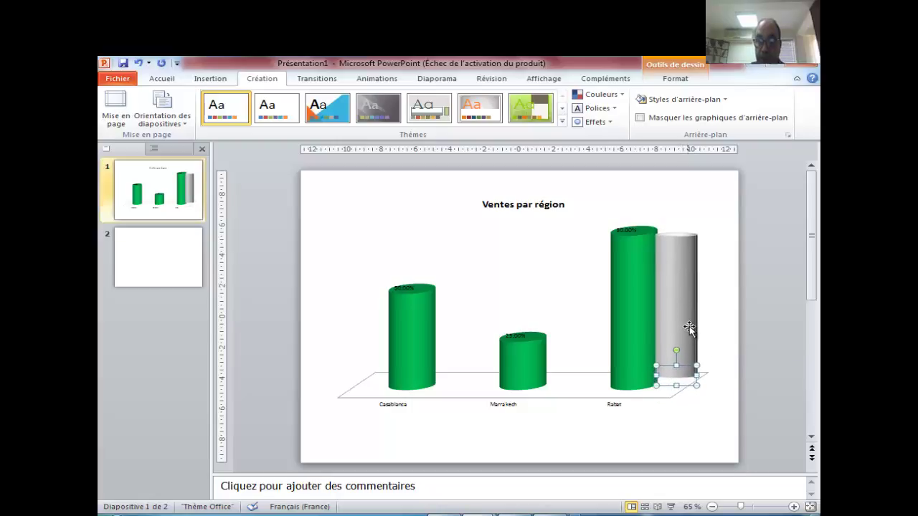
key(Up)
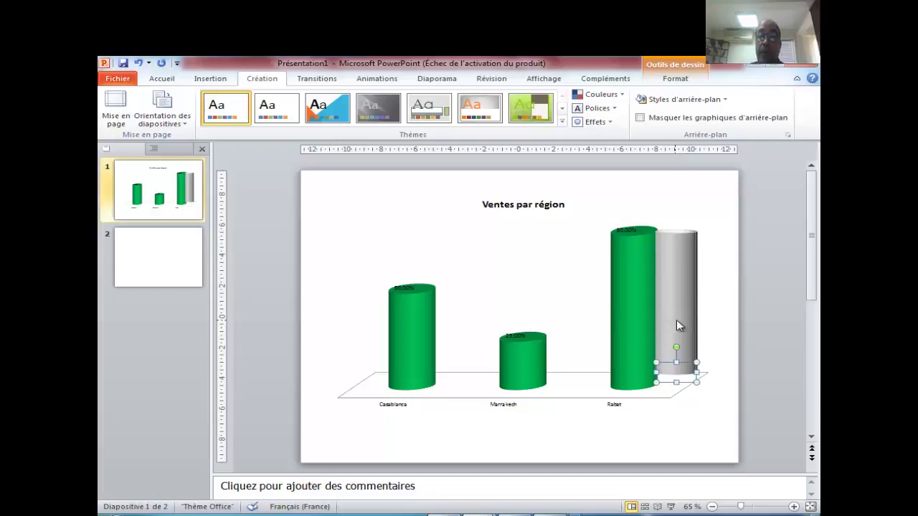
right_click(676, 320)
- Increase the cylinder's 3D depth to 267,5 pt, then nudge it down slightly
click(604, 312)
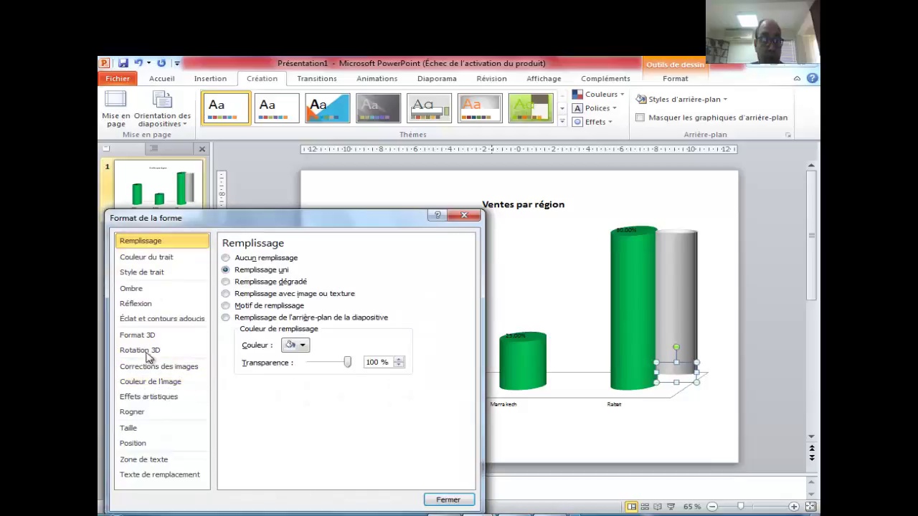
click(147, 335)
click(409, 343)
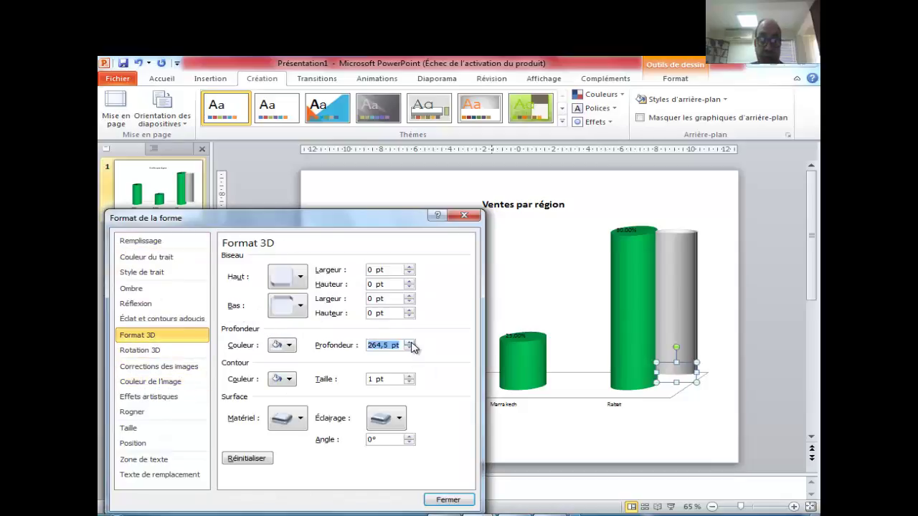
click(410, 343)
click(409, 343)
click(409, 343)
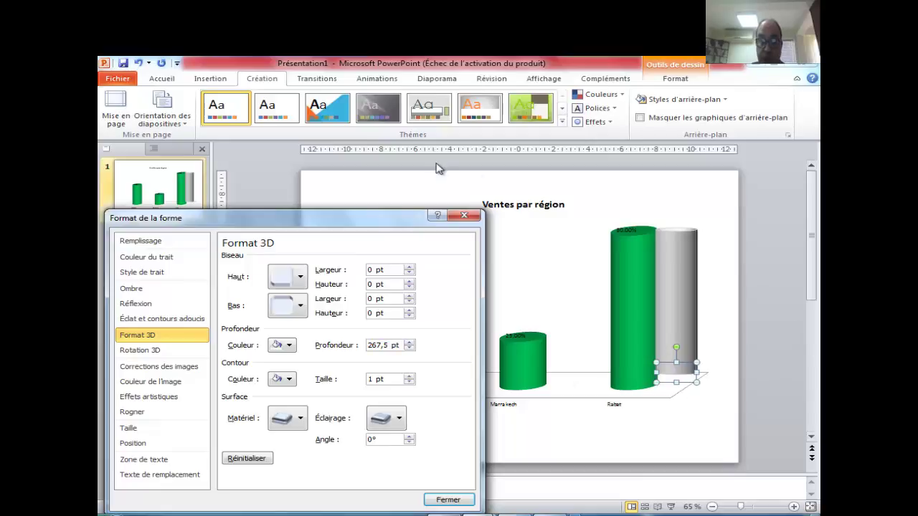
click(477, 217)
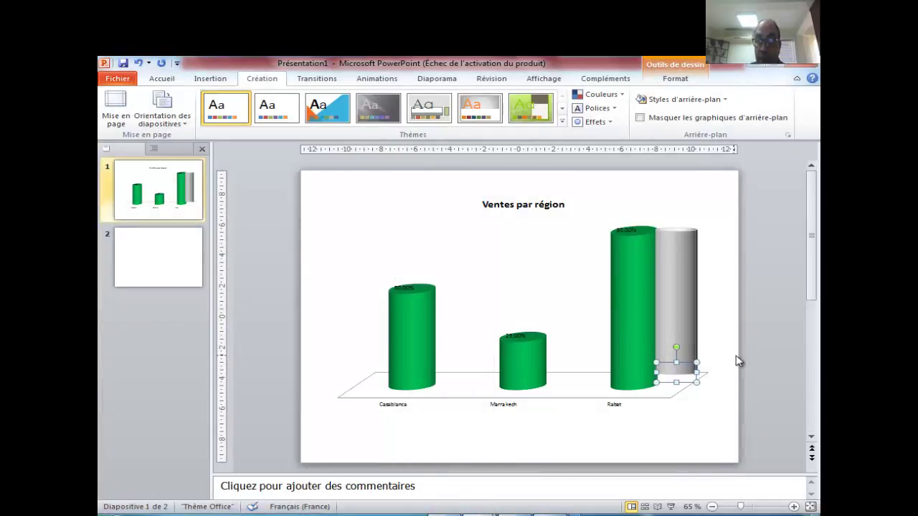
key(Down)
key(Down)
key(Down)
key(Down)
key(Down)
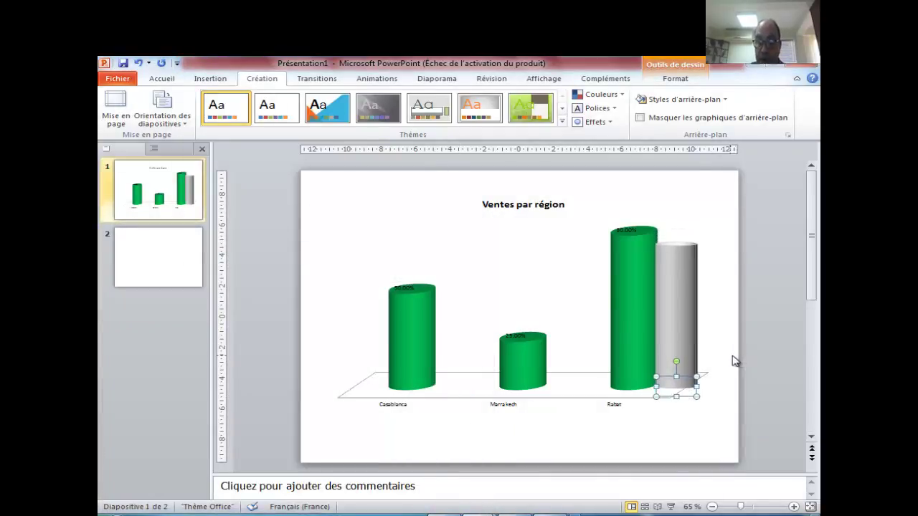
- Raise the cylinder's 3D depth further to 317,5 pt so it towers over the Rabat bar
right_click(683, 333)
click(622, 325)
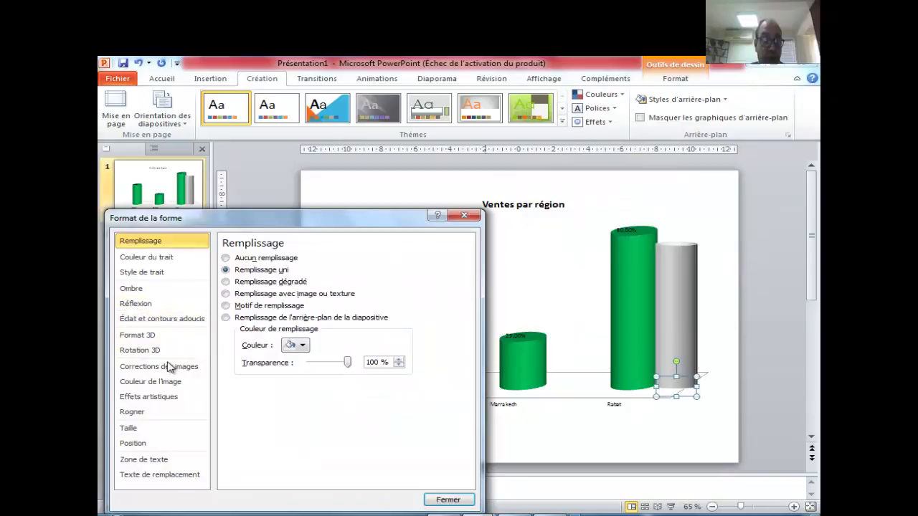
click(152, 337)
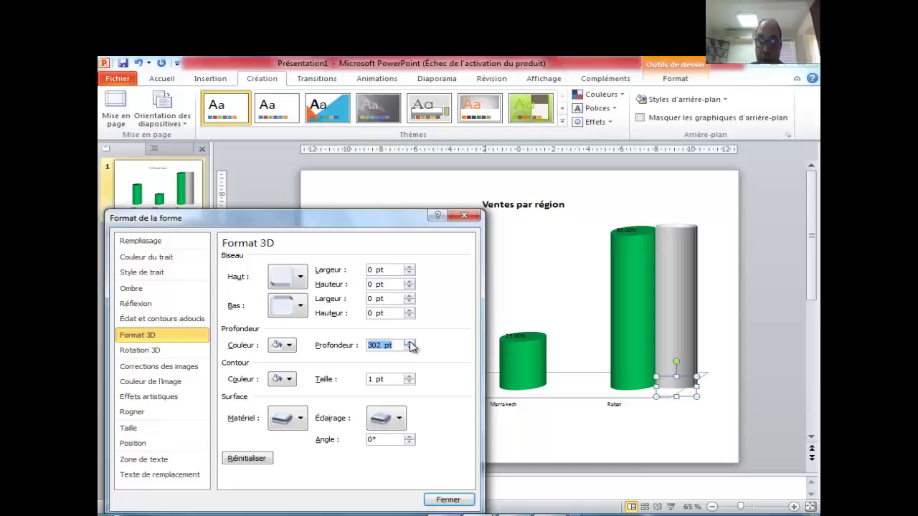
click(411, 343)
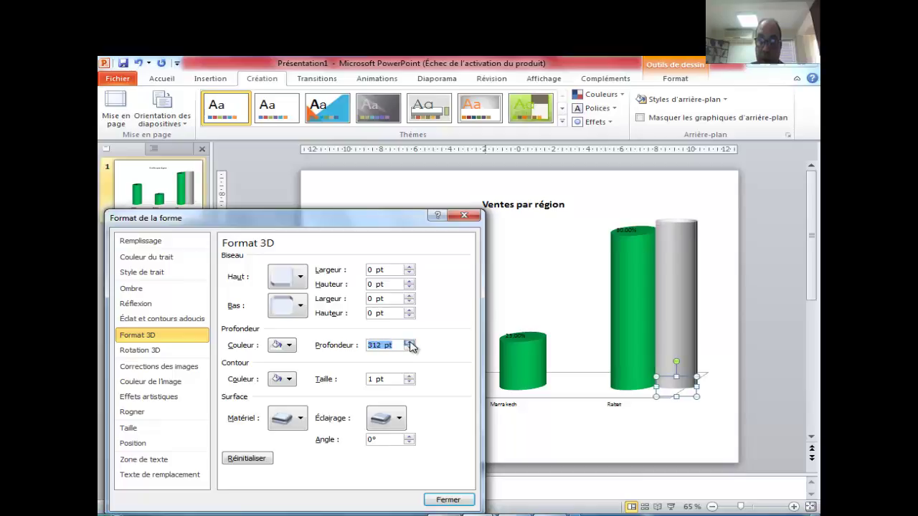
click(411, 343)
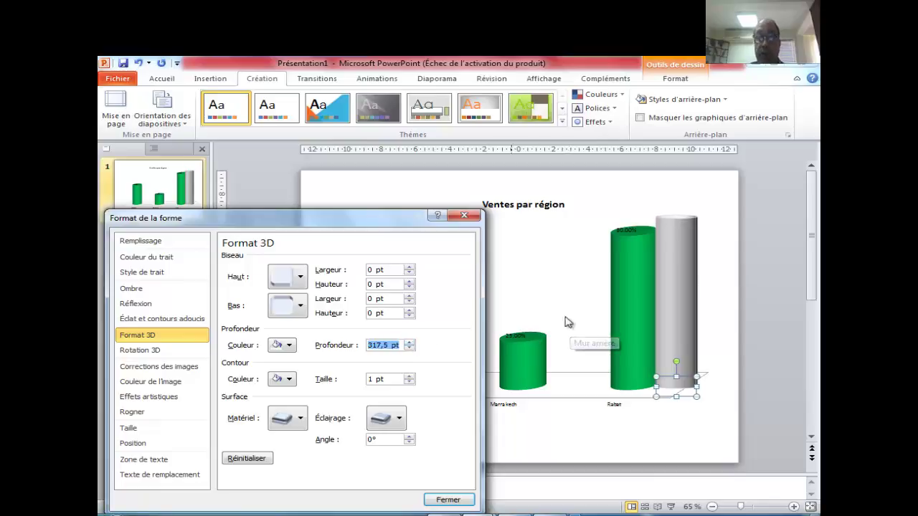
click(666, 288)
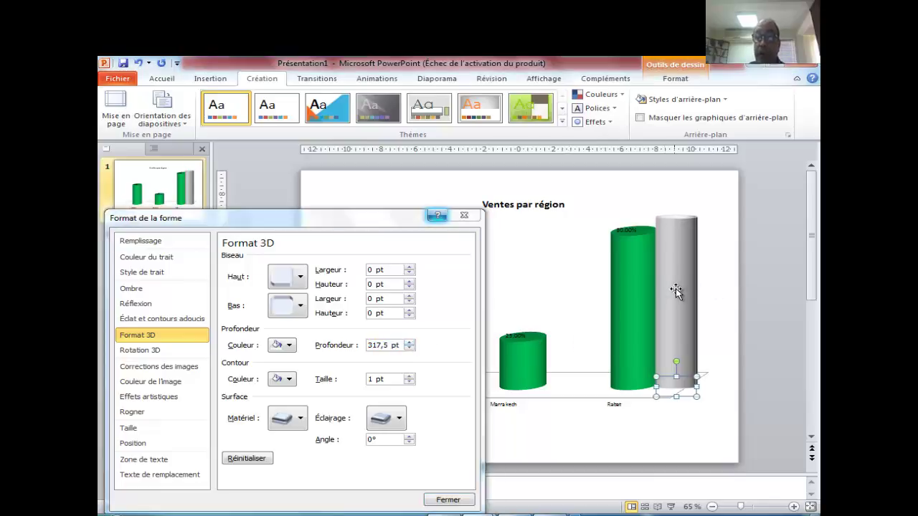
click(464, 215)
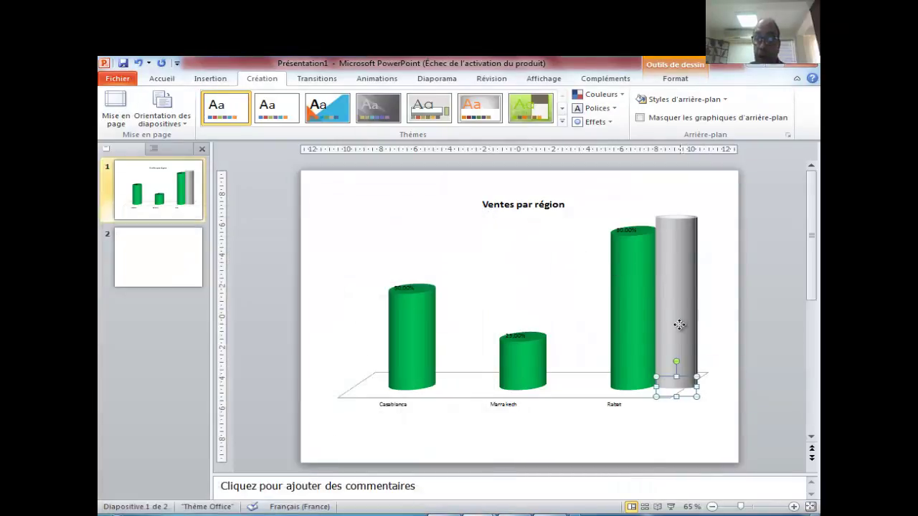
- Move the grey cylinder onto the Rabat bar and widen it to 3,1 cm
drag(638, 325, 643, 331)
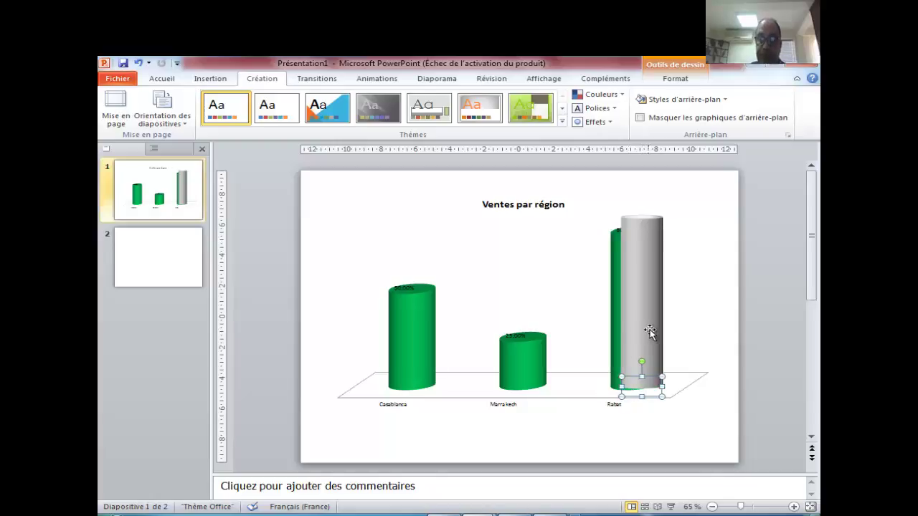
key(Left)
key(Left)
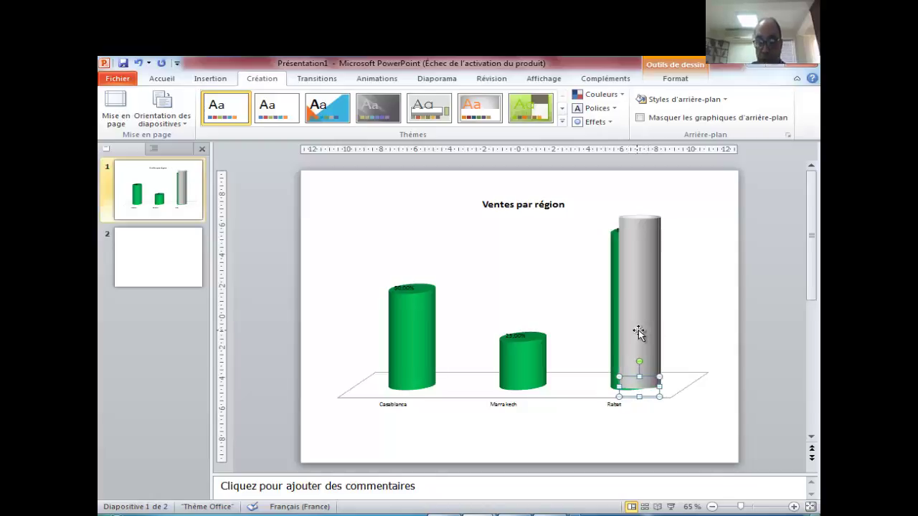
key(Left)
key(Left)
key(Left)
key(Left)
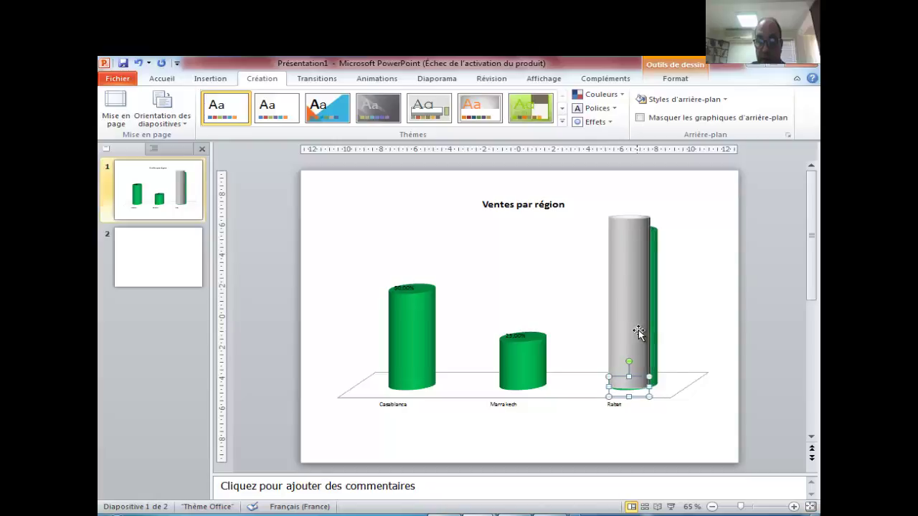
click(671, 80)
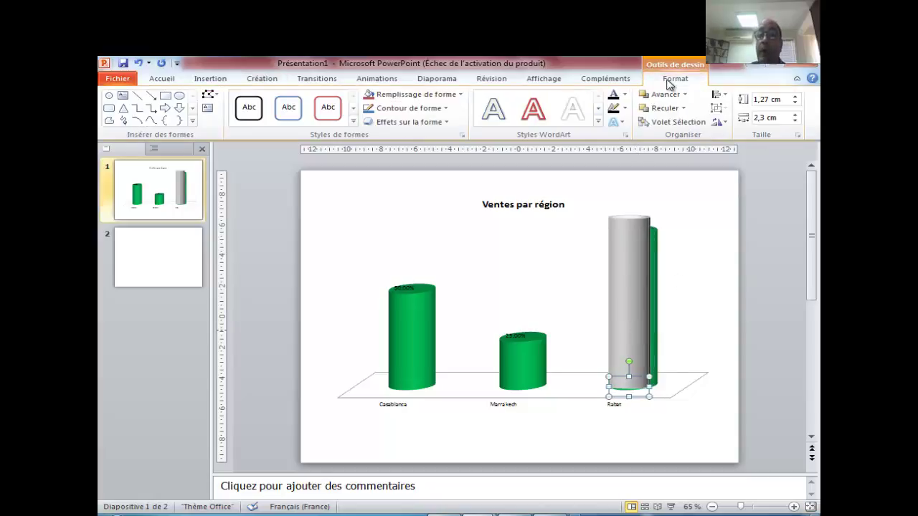
click(796, 115)
click(796, 116)
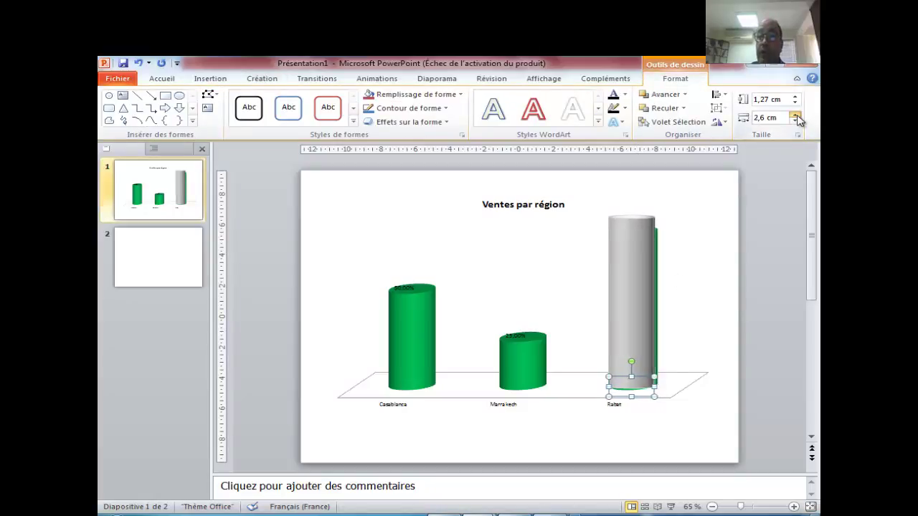
click(795, 115)
click(796, 116)
click(795, 116)
click(795, 115)
click(795, 116)
click(795, 115)
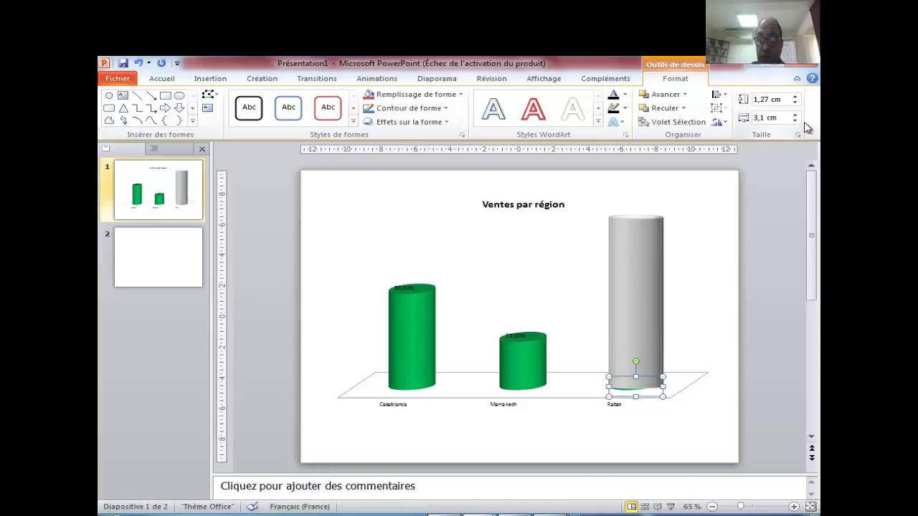
key(Down)
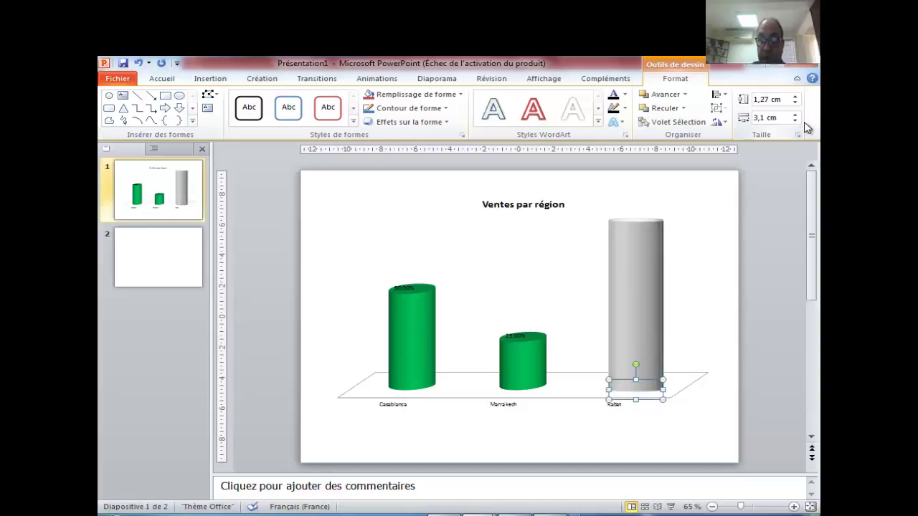
- Try sending the cylinder behind the green bar, then undo to keep it in front
right_click(806, 127)
click(692, 424)
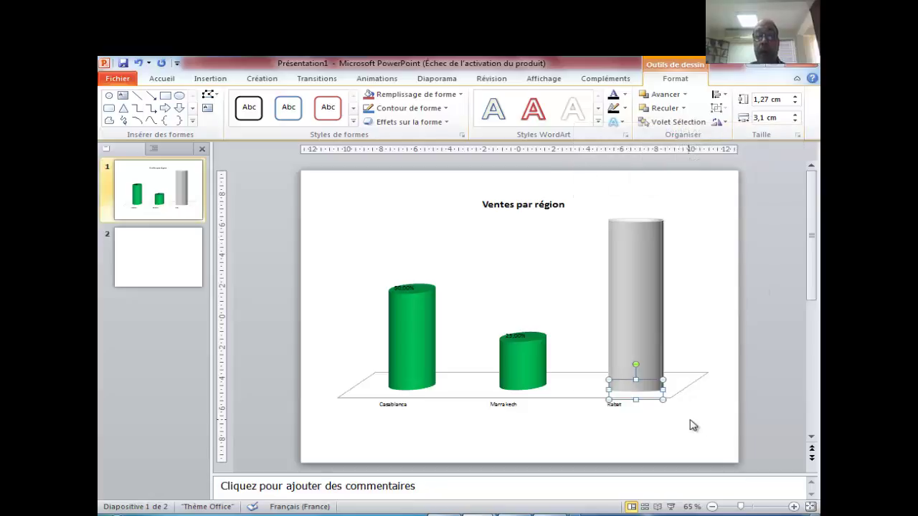
right_click(635, 312)
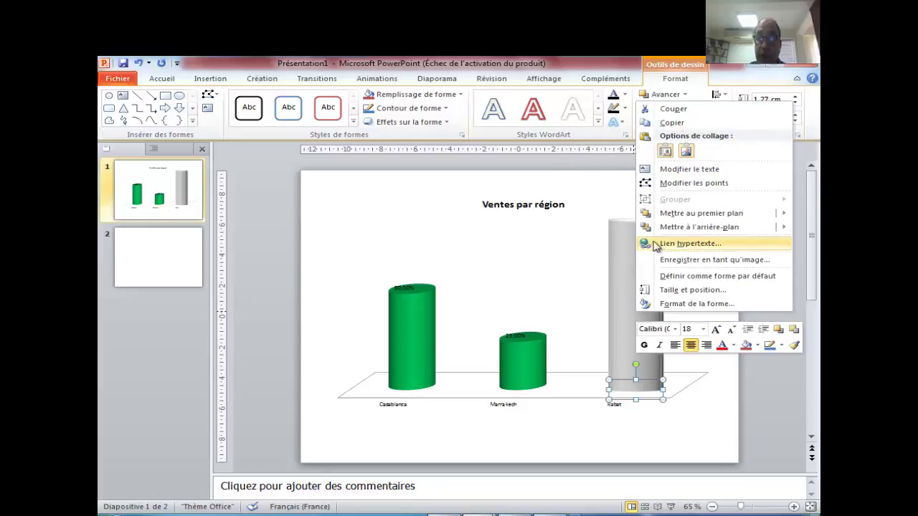
click(701, 228)
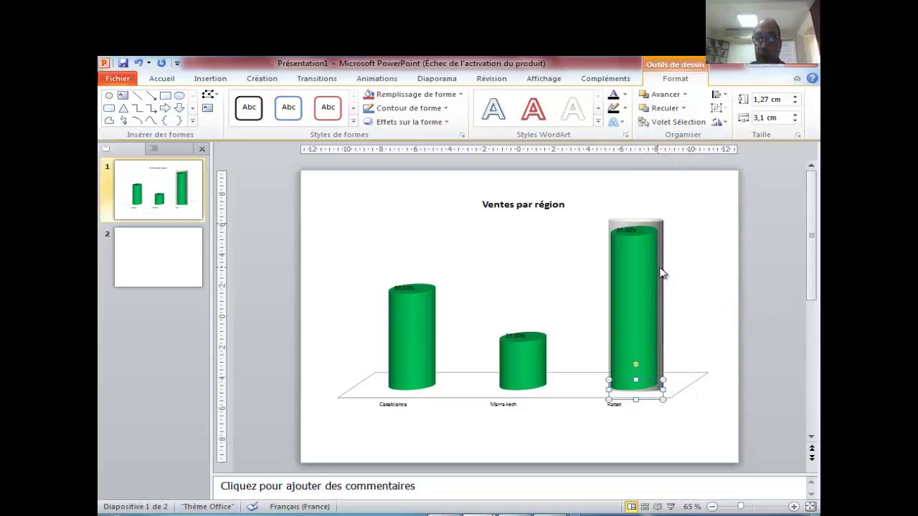
key(ctrl+z)
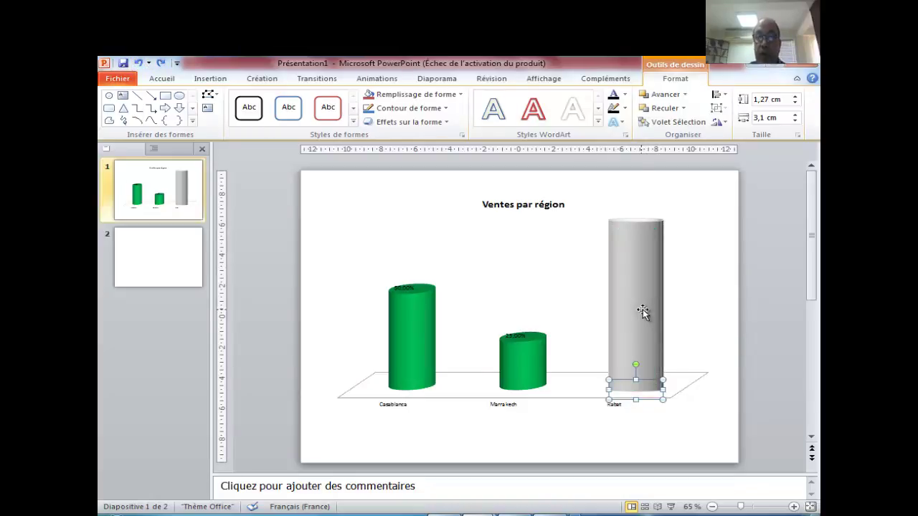
- Widen the Rabat cylinder to 3,6 cm and recenter it over the bar
click(795, 114)
click(795, 114)
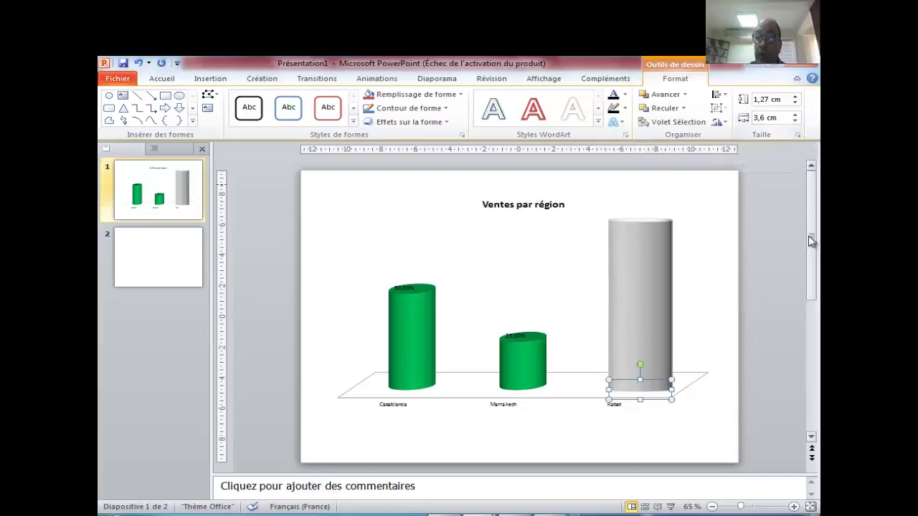
key(Left)
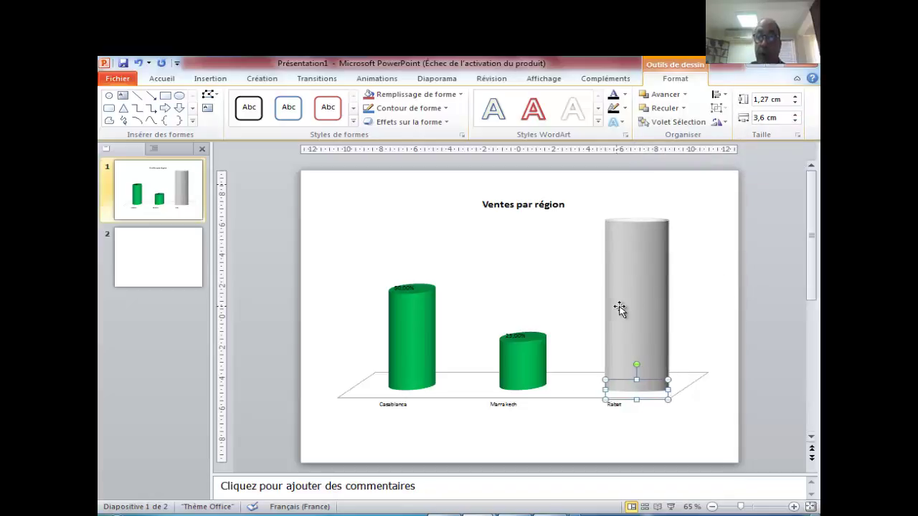
- Fine-nudge the cylinder left, testing and undoing Send to Back twice to check alignment
right_click(637, 305)
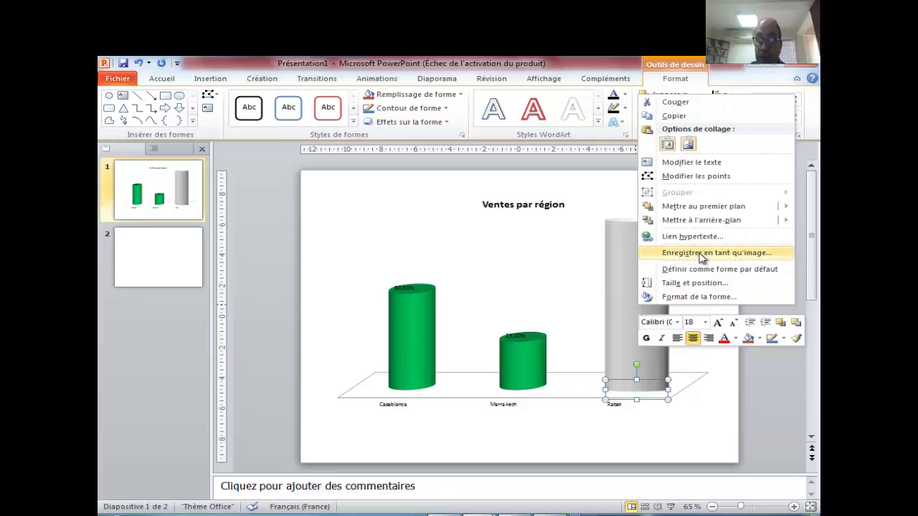
click(705, 223)
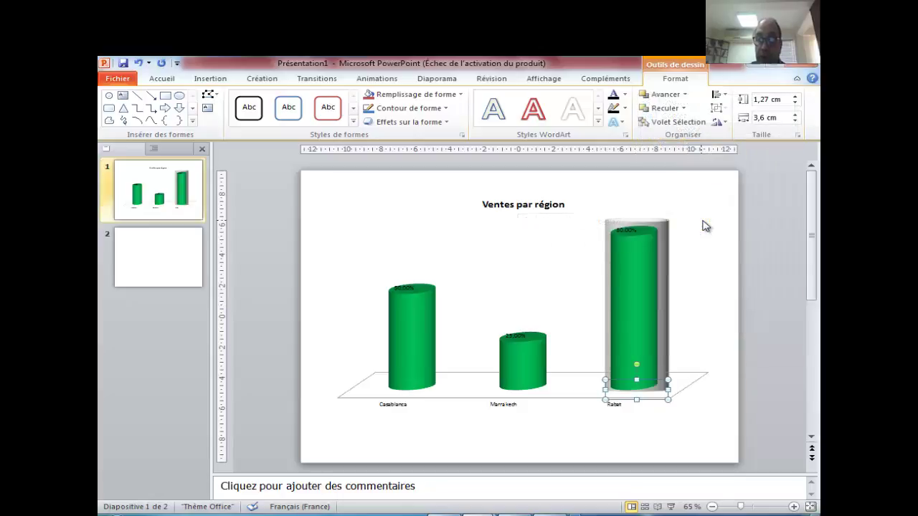
click(661, 250)
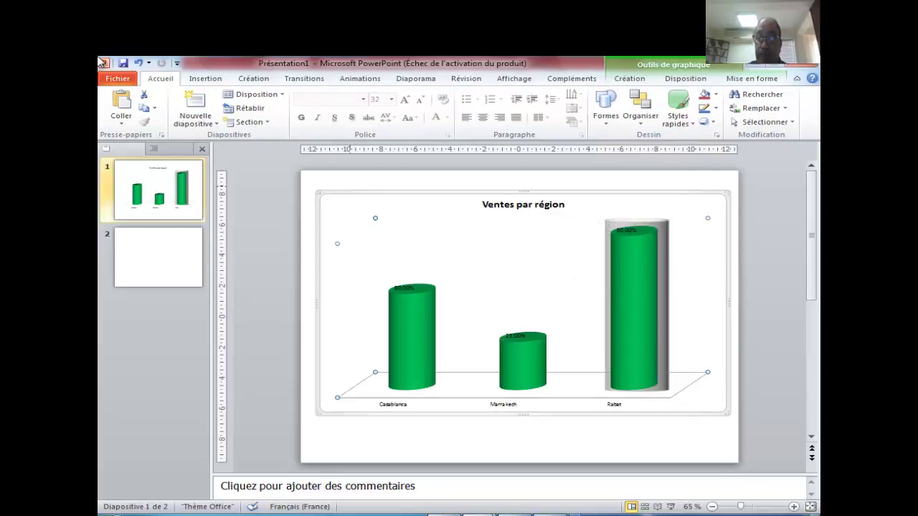
click(138, 63)
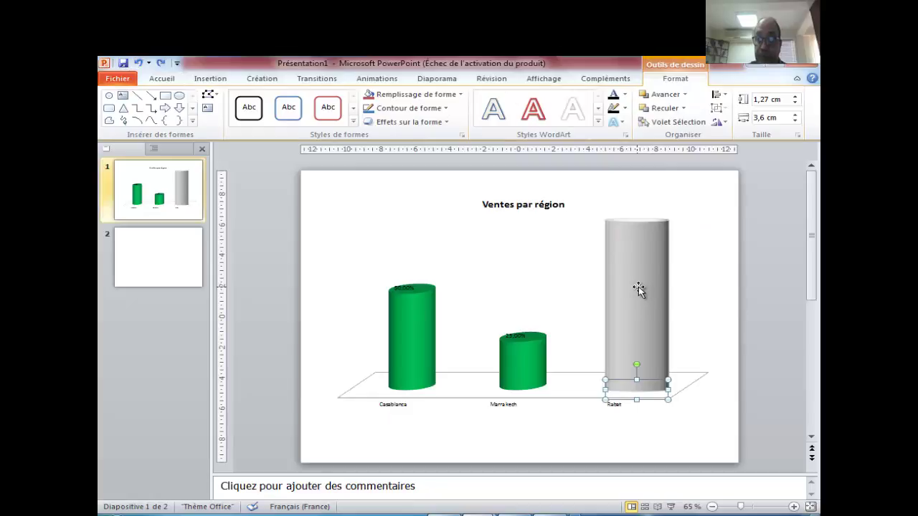
key(ctrl+Left)
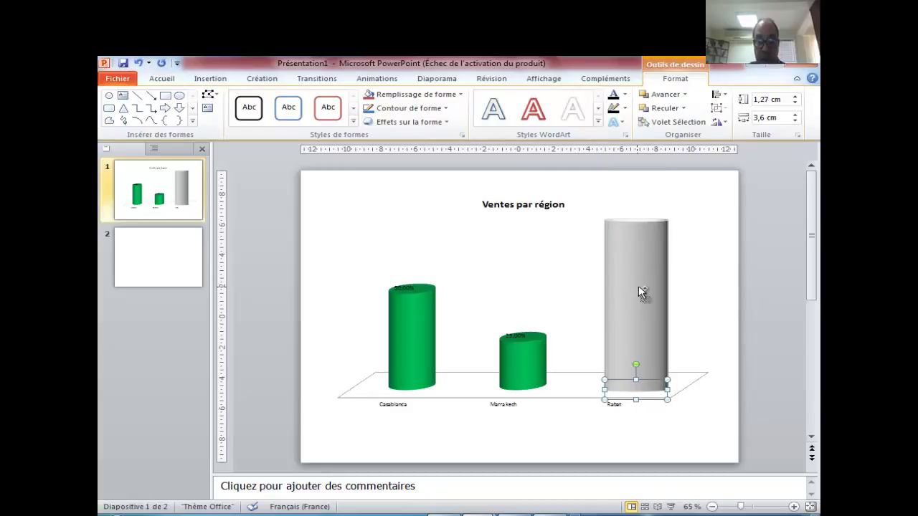
key(ctrl+Left)
right_click(637, 286)
mouse_move(701, 413)
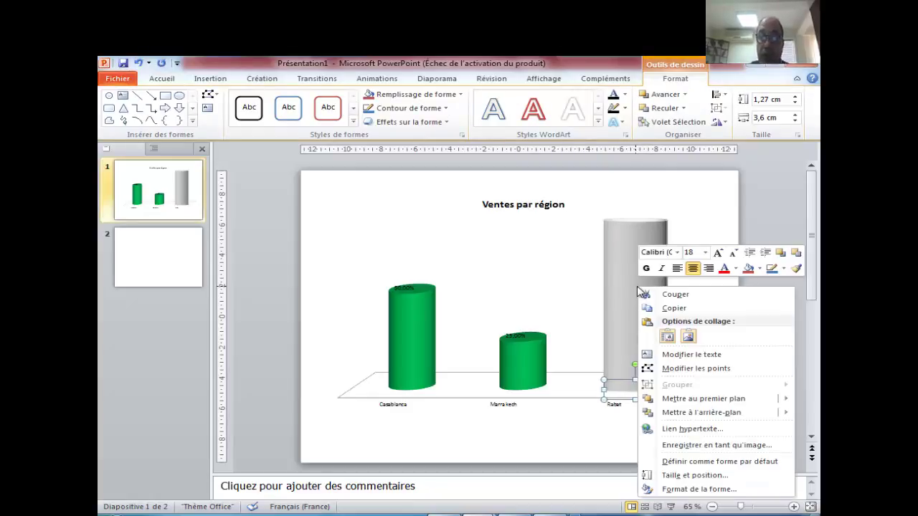
click(702, 412)
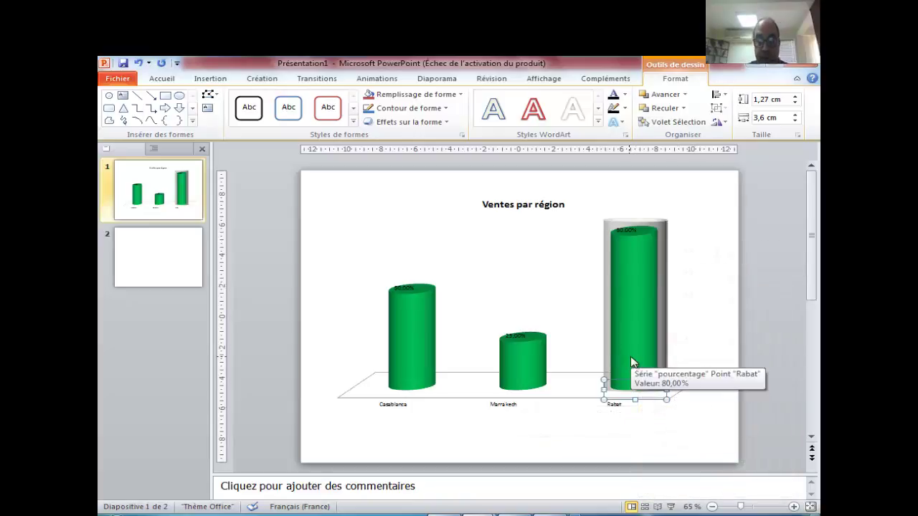
click(140, 63)
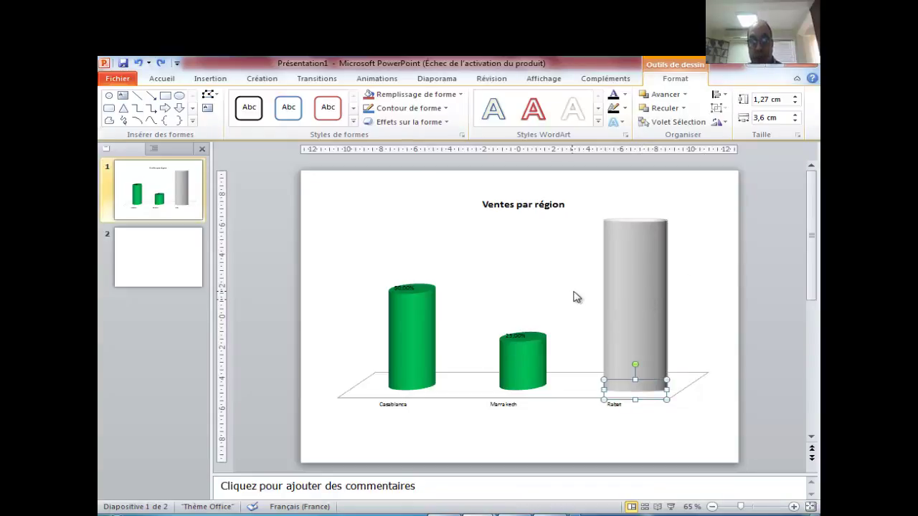
click(569, 435)
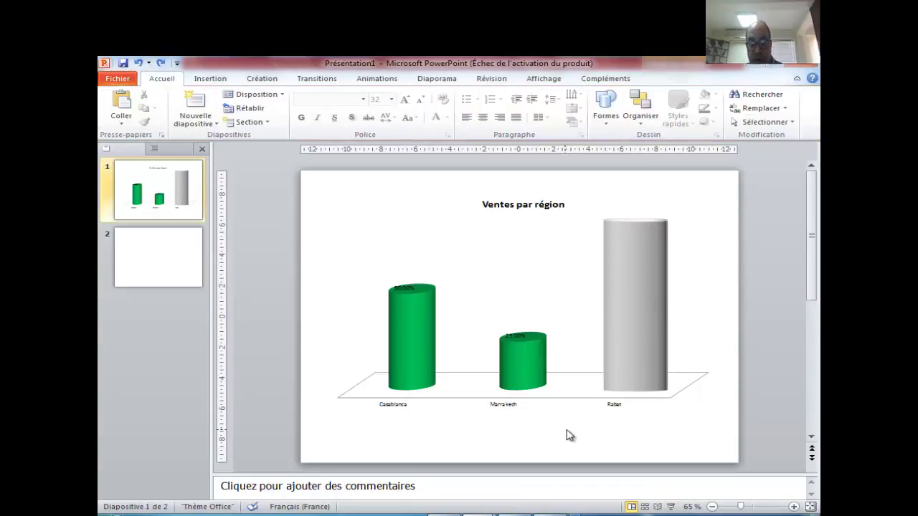
- Paste a copy of the grey cylinder and position it over the Marrakech bar
click(523, 256)
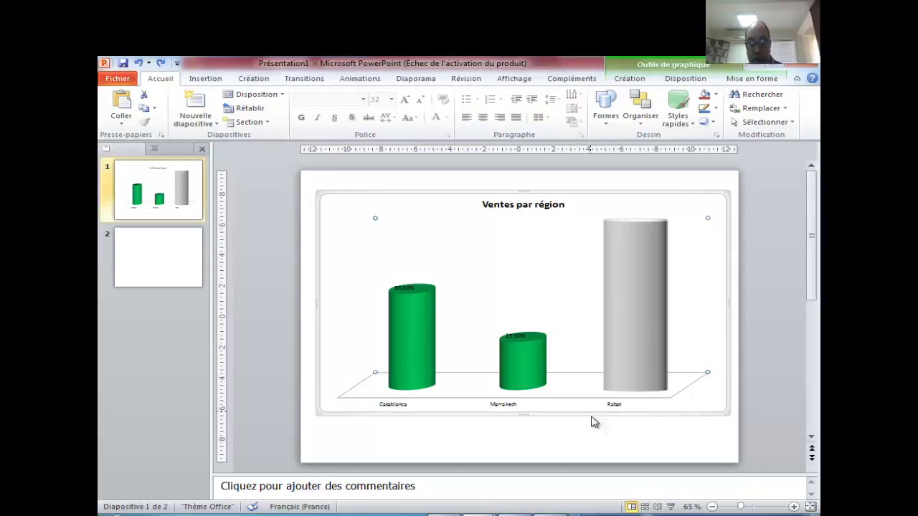
click(584, 440)
key(ctrl+v)
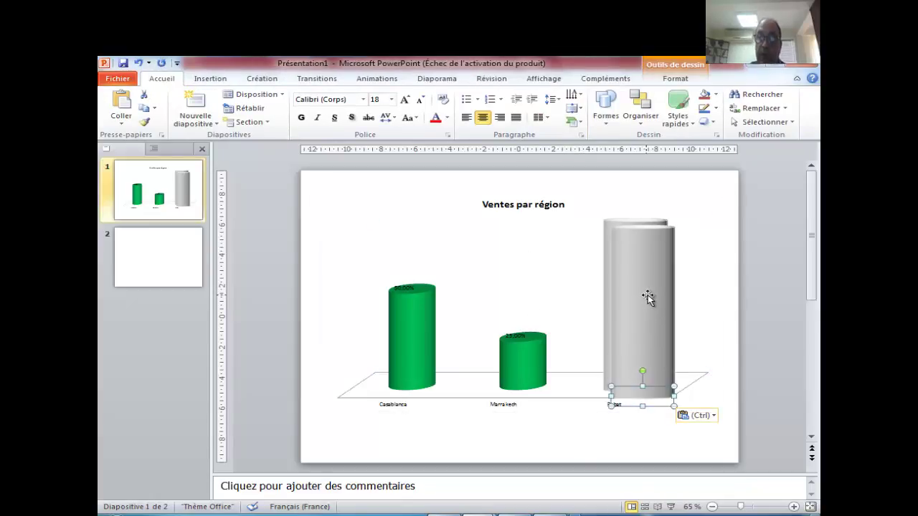
key(Up)
key(Up)
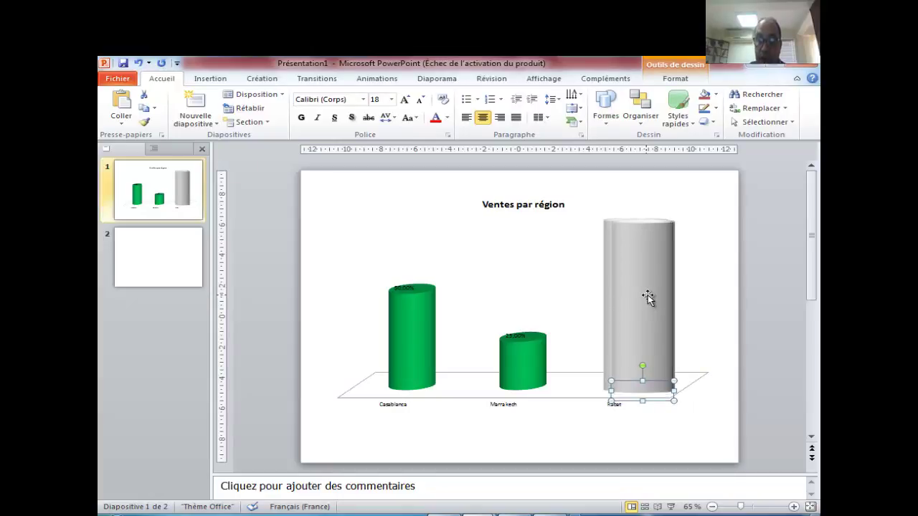
key(Left)
key(Left)
key(Left)
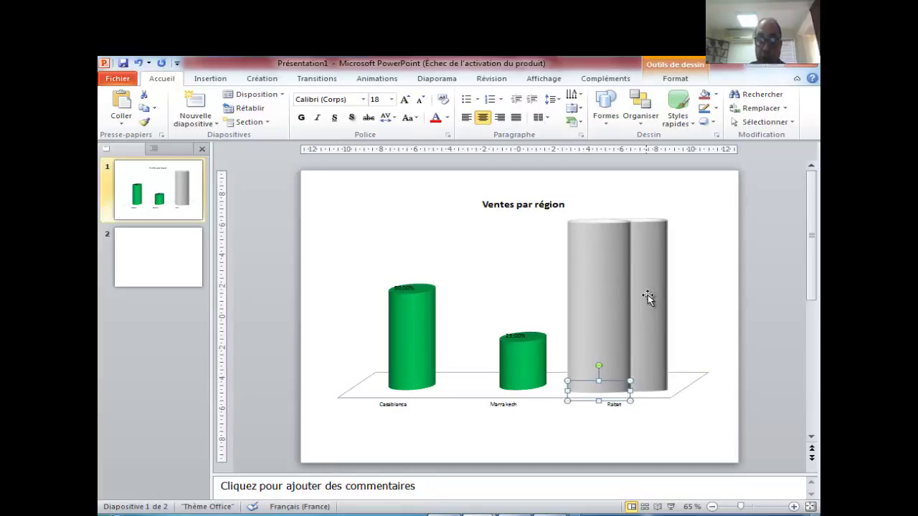
key(Left)
key(Left)
key(Left)
key(Left)
key(Left)
key(Left)
key(Left)
key(Left)
key(Left)
key(Left)
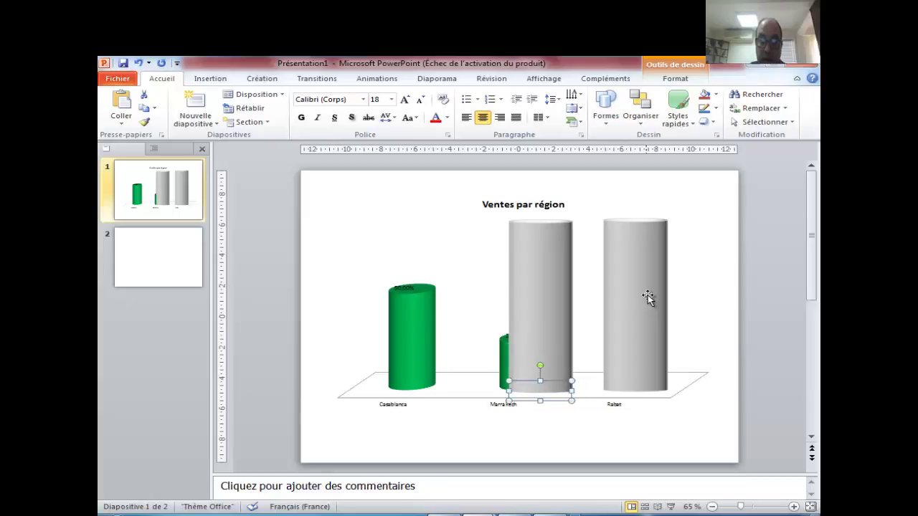
key(Left)
key(Left)
key(Left)
key(Left)
key(Left)
key(Left)
key(Left)
key(Left)
key(Left)
key(Left)
key(Left)
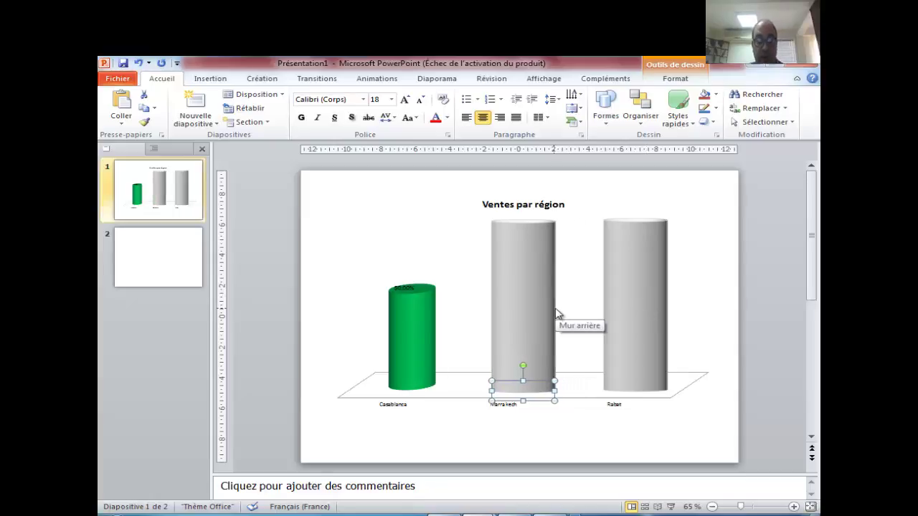
- Paste another cylinder copy and align it over the Casablanca bar
key(ctrl+v)
key(Up)
key(Up)
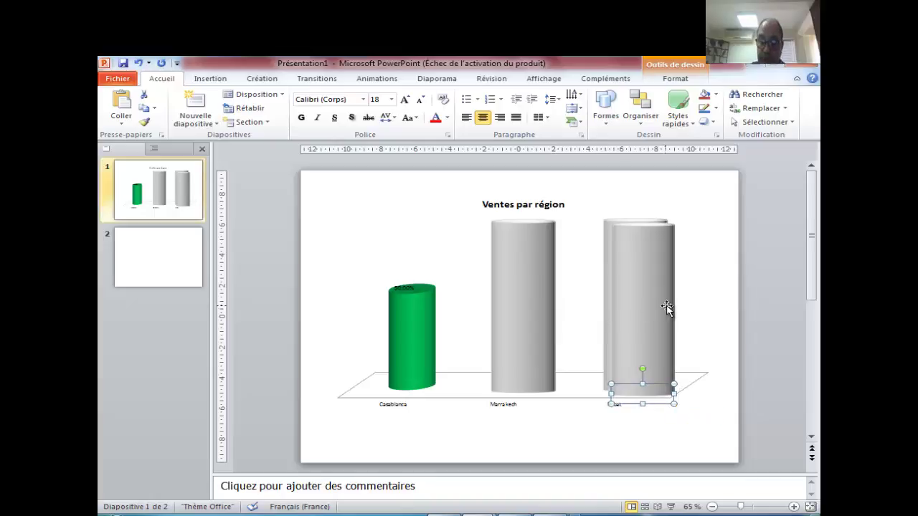
key(Up)
key(Up)
key(Left)
key(Left)
key(Left)
key(Left)
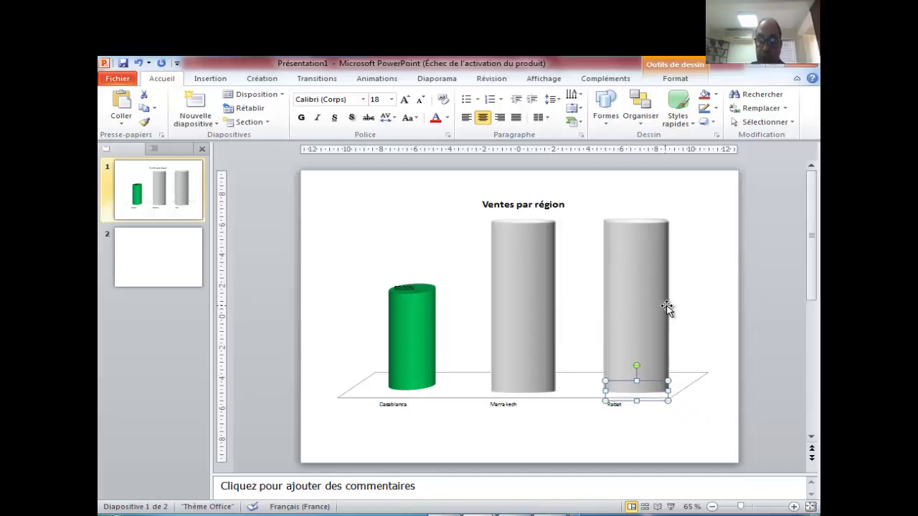
key(Left)
key(Left)
key(Right)
key(Right)
key(Up)
key(Up)
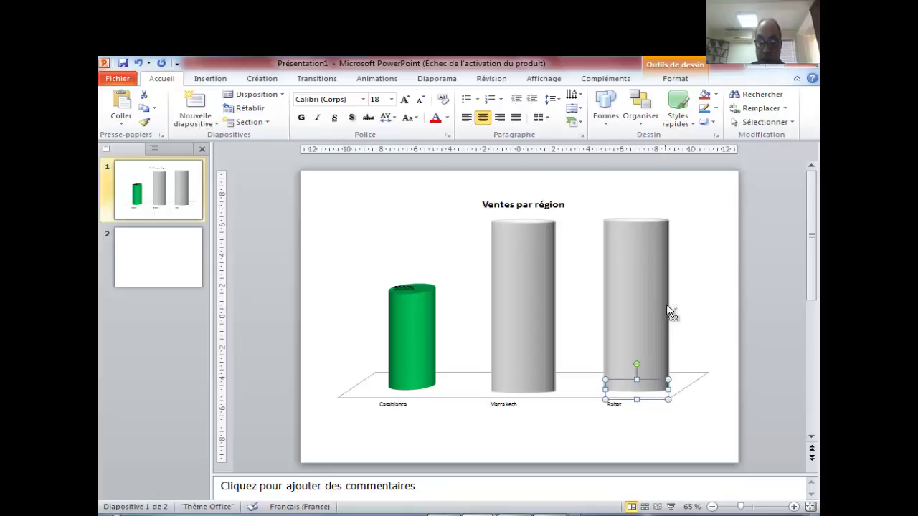
key(Up)
key(Left)
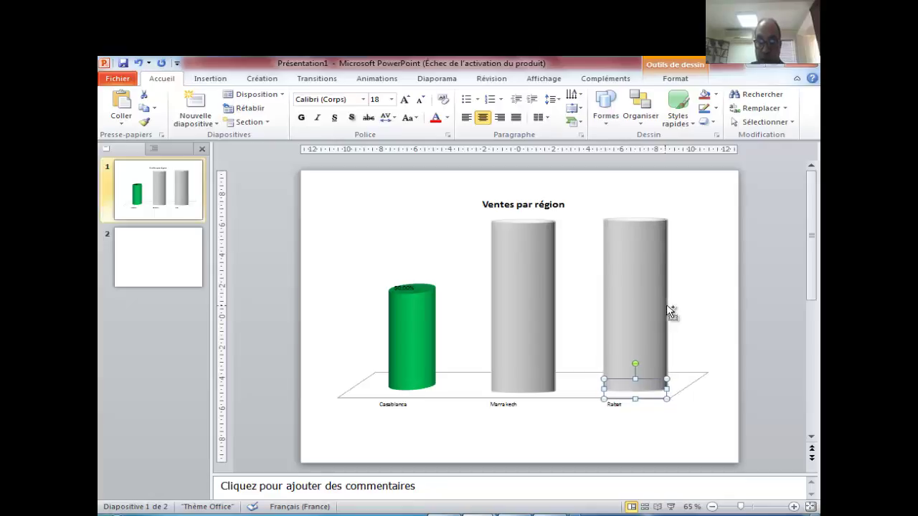
key(Down)
key(Left)
key(Left)
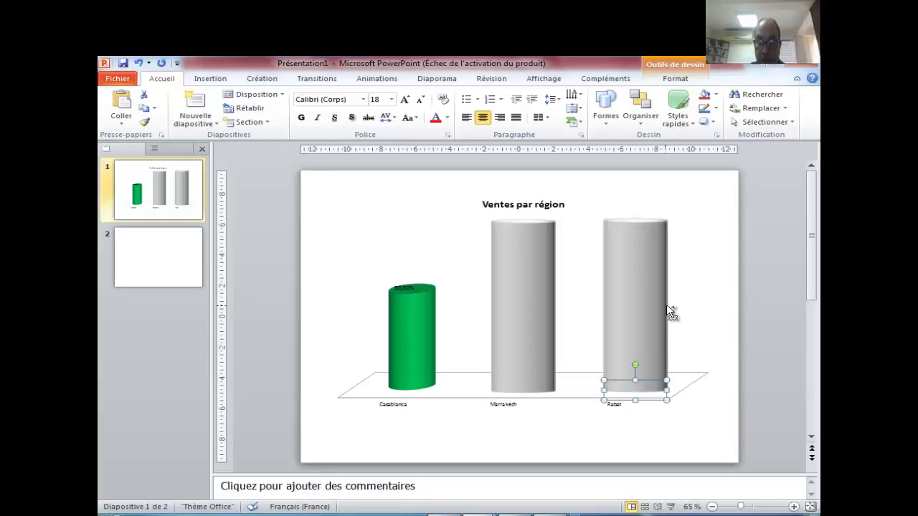
key(Left)
key(Left)
key(Left)
key(Left)
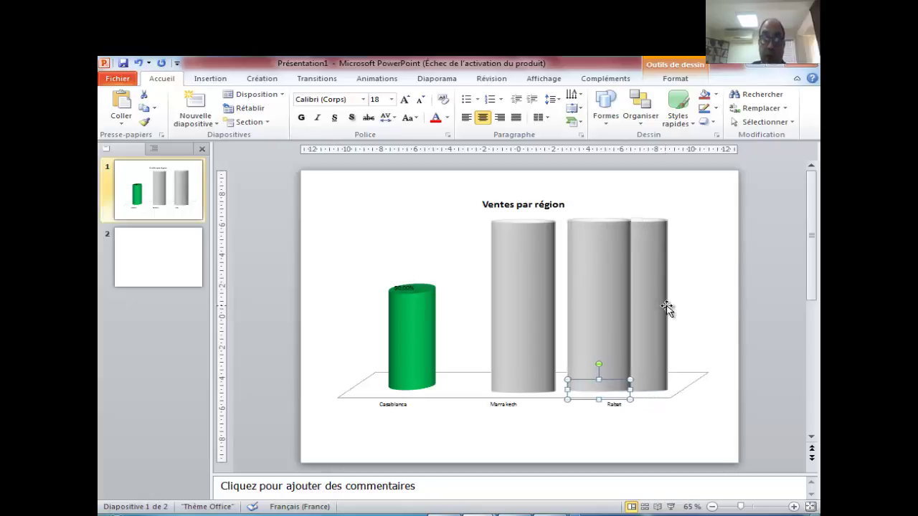
key(Left)
key(Left)
key(Left)
key(Left)
key(Left)
key(Left)
key(Left)
key(Left)
key(Left)
key(Left)
key(Left)
key(Left)
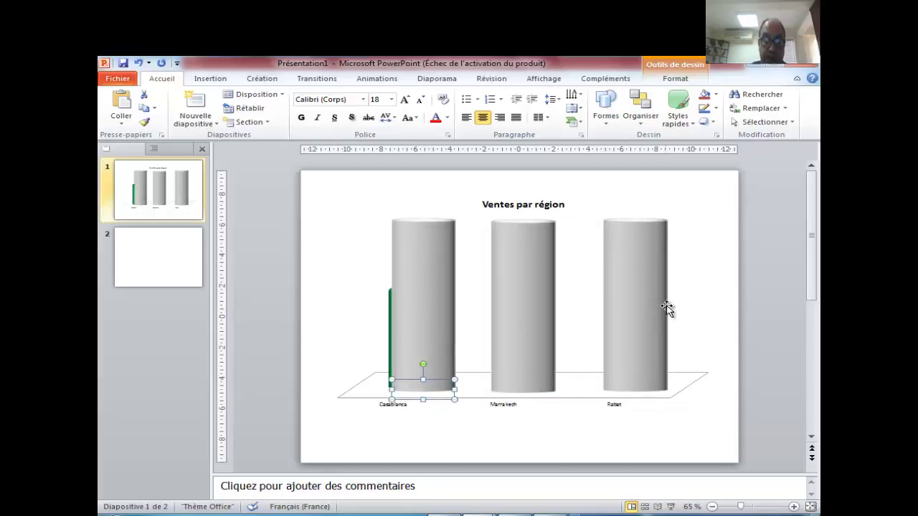
key(Left)
key(Left)
key(Left)
key(Left)
key(Left)
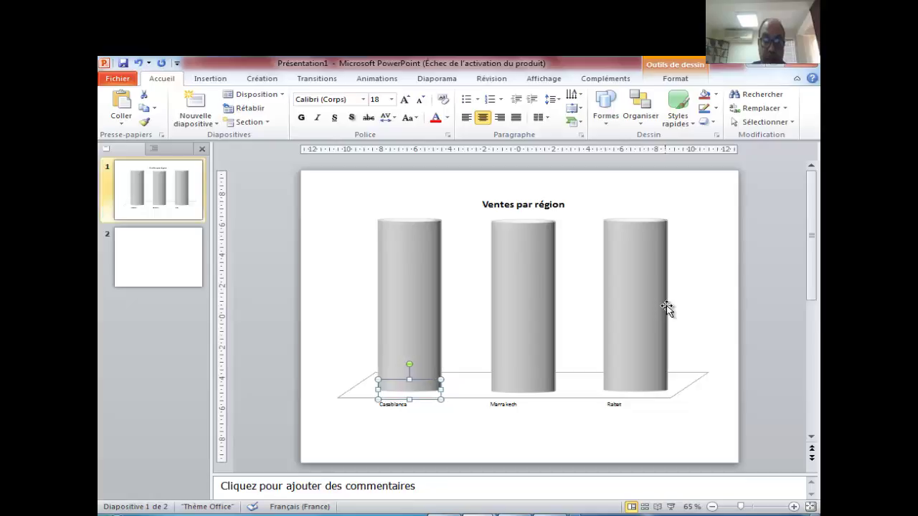
- Send the Rabat and Marrakech cylinders behind their green bars
click(653, 427)
click(653, 300)
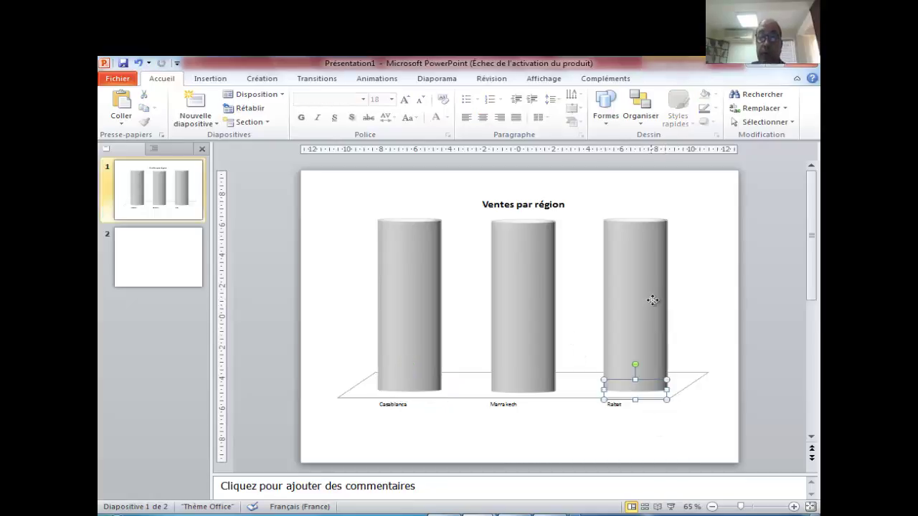
right_click(653, 299)
mouse_move(716, 426)
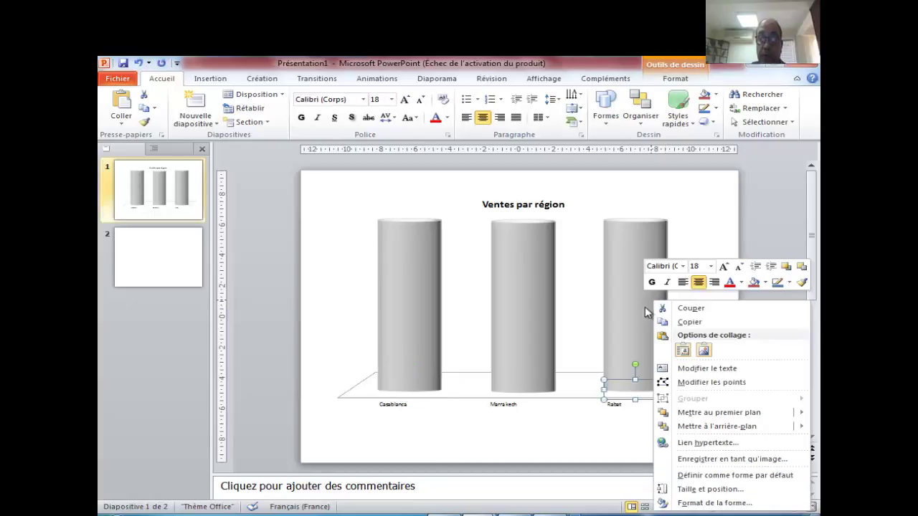
click(725, 427)
right_click(525, 346)
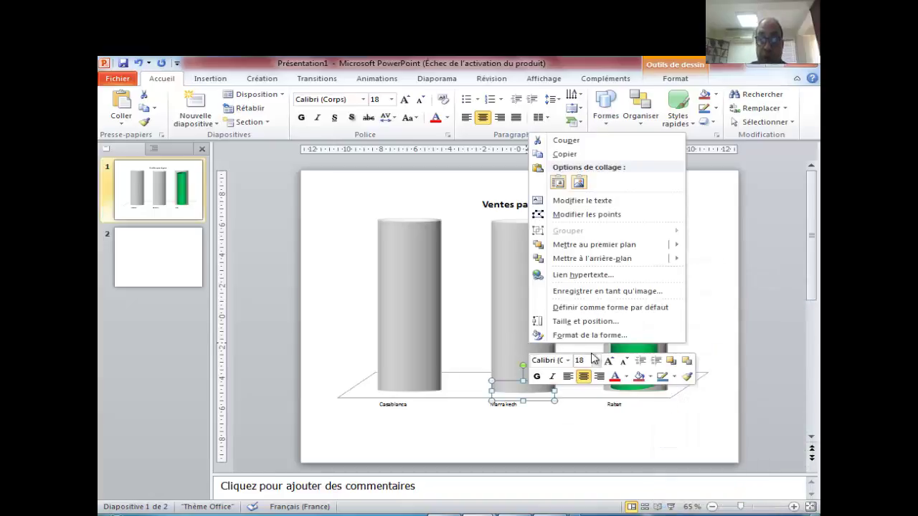
click(592, 258)
- Send the Casablanca cylinder to the back so its green bar shows inside
click(399, 324)
right_click(400, 327)
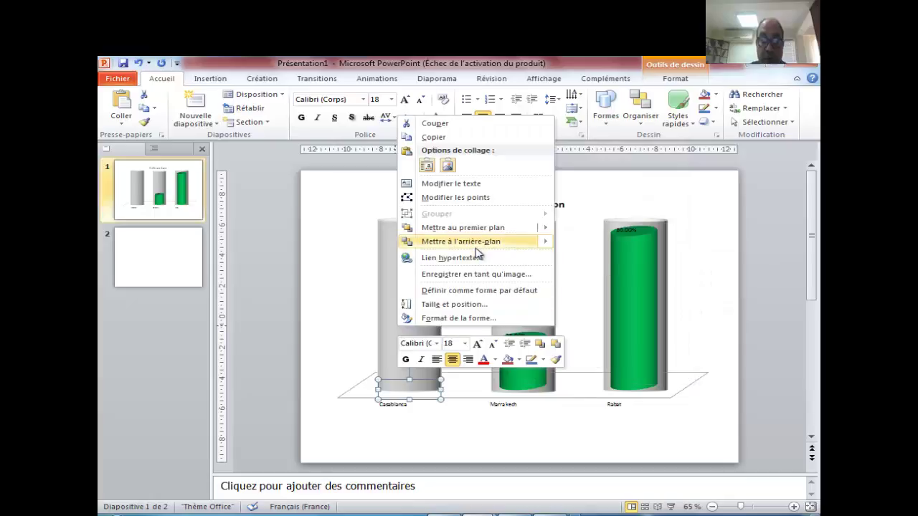
click(584, 242)
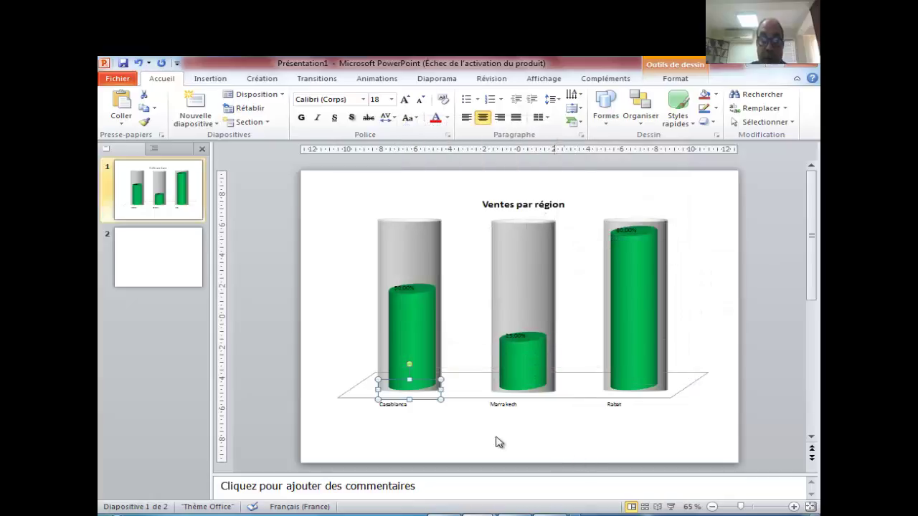
click(139, 64)
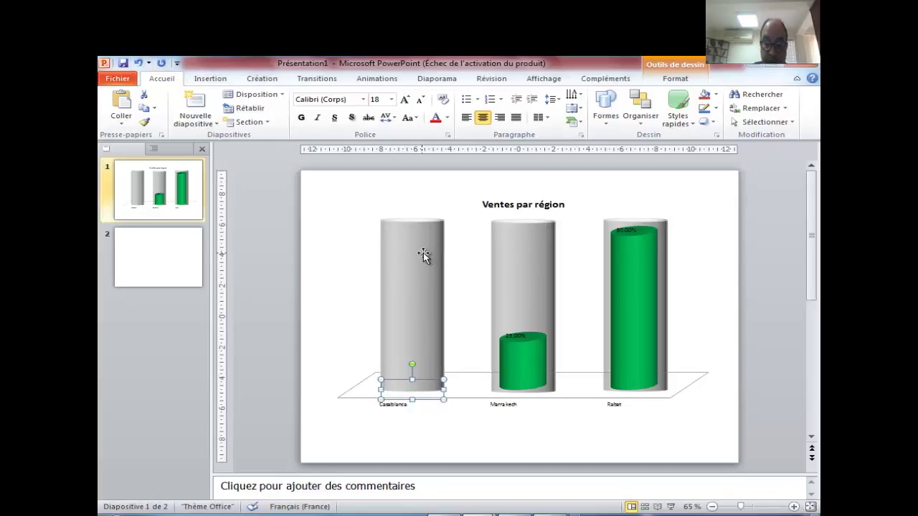
right_click(425, 242)
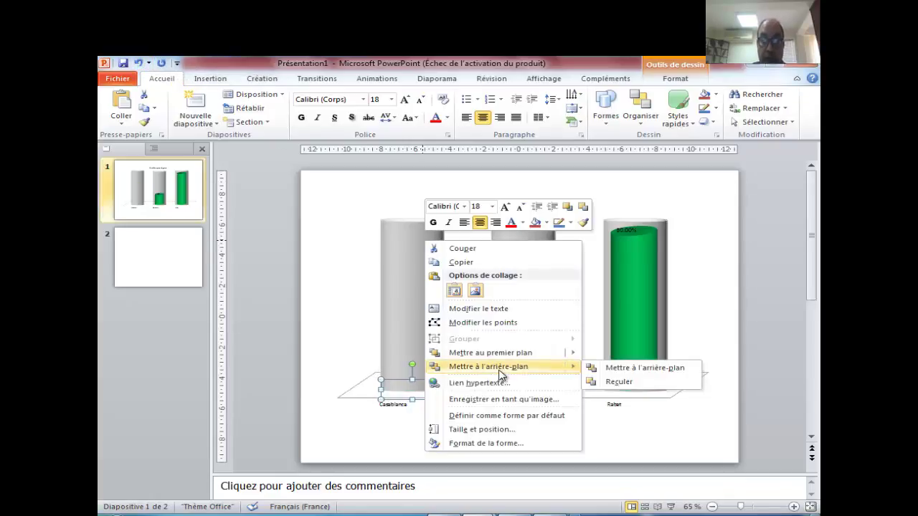
click(623, 369)
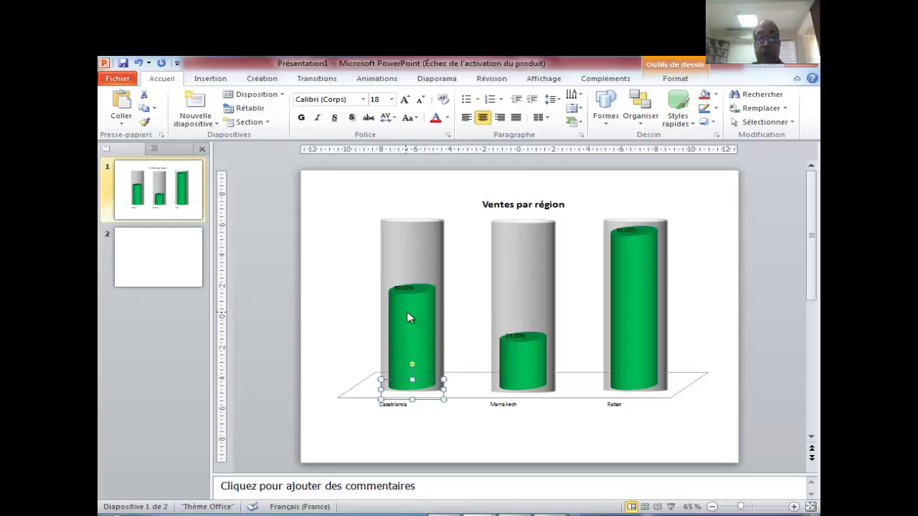
- Switch to the TP power point presentation and select the grey cap on slide 15
click(334, 324)
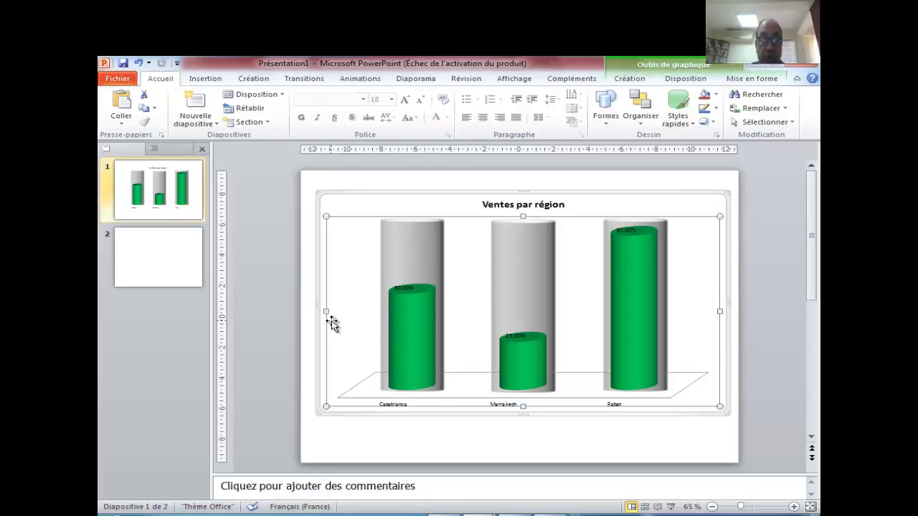
click(391, 438)
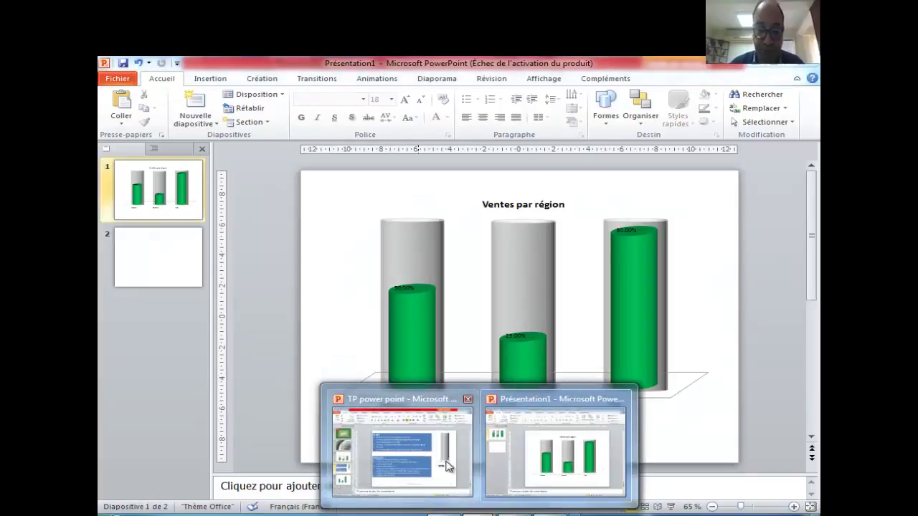
click(444, 463)
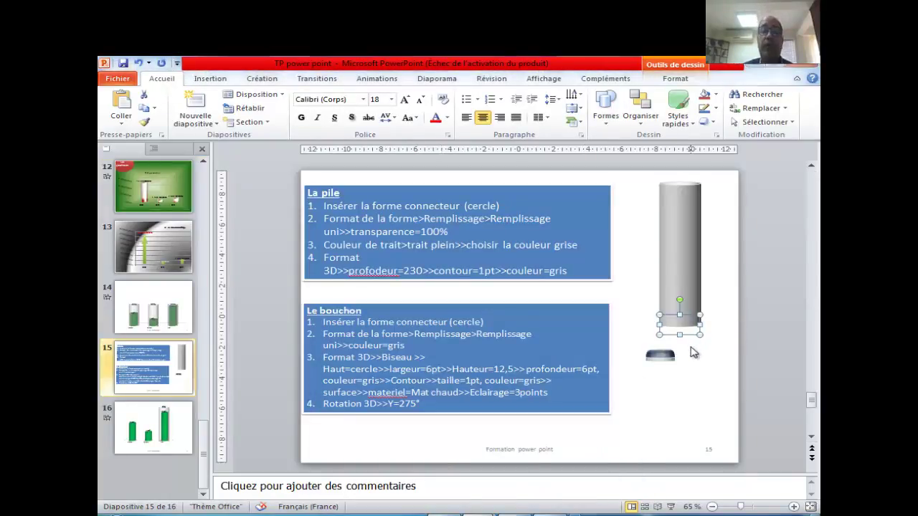
click(663, 356)
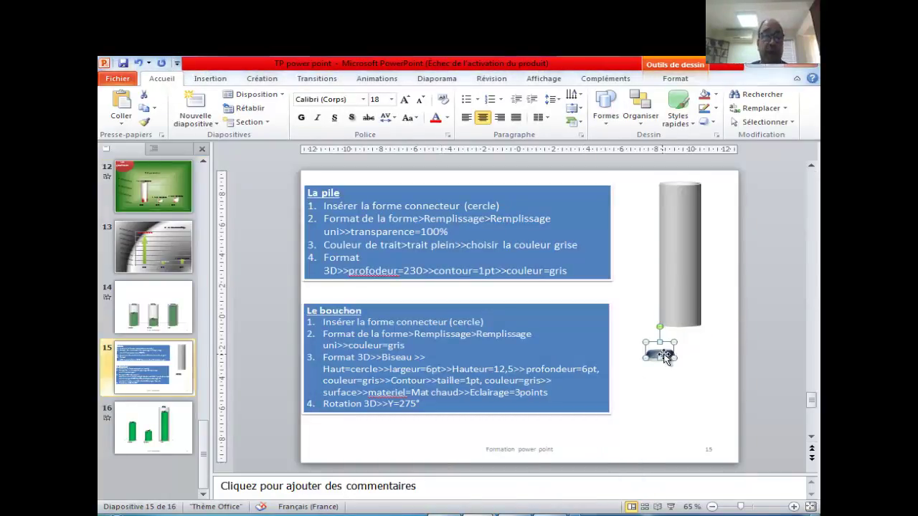
- Draw a small ellipse circle below the grey cap and open its Format de la forme settings
click(209, 78)
click(285, 105)
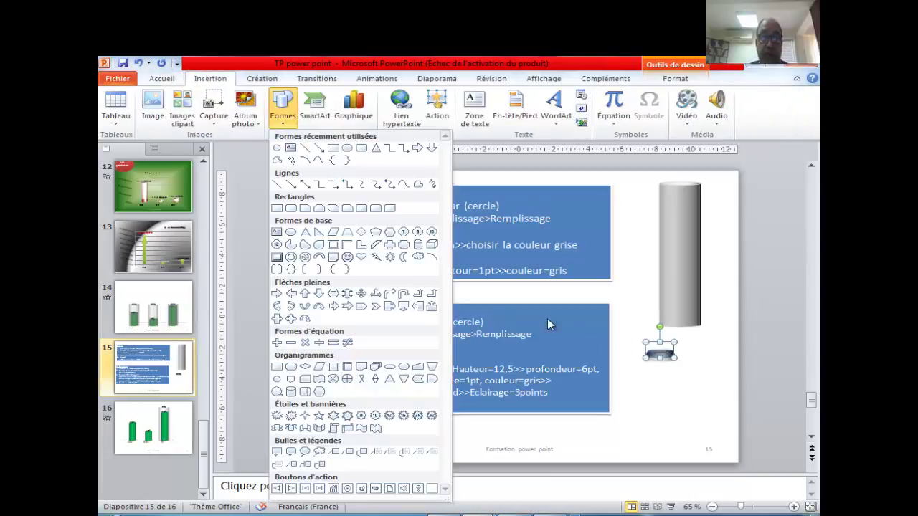
click(278, 149)
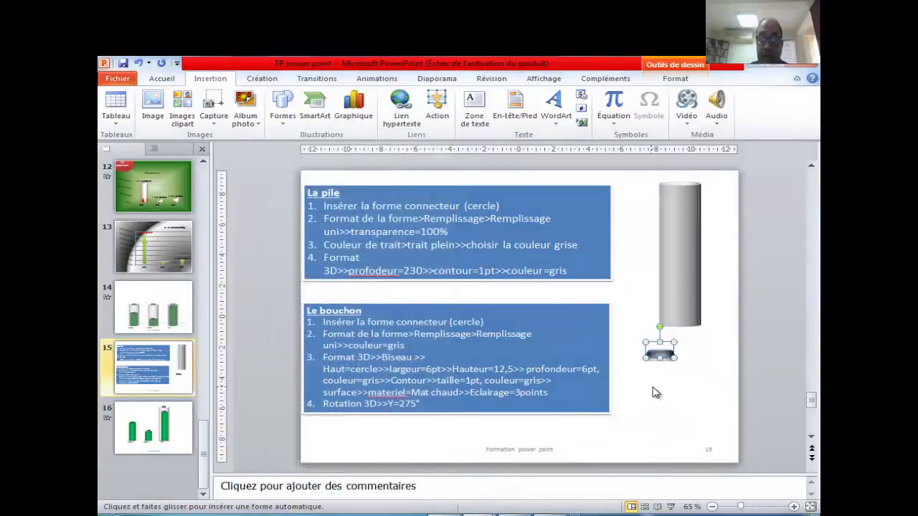
drag(651, 383, 679, 410)
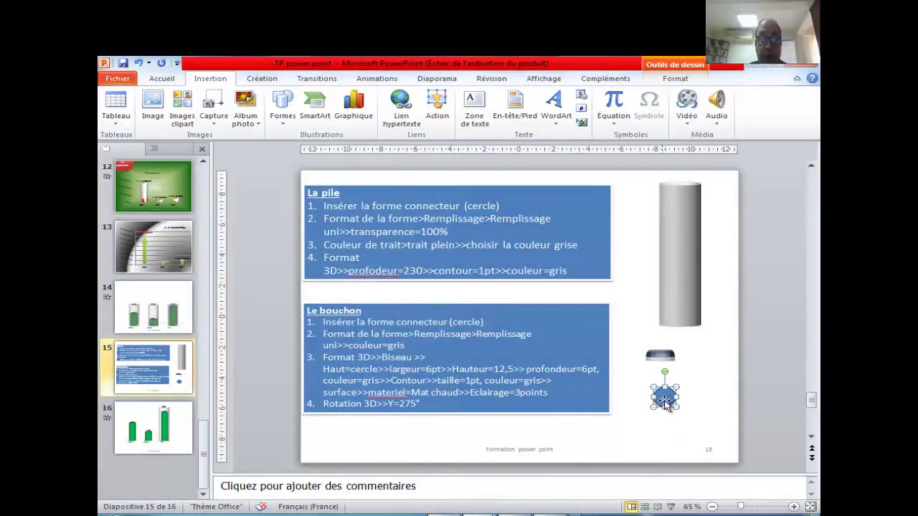
right_click(662, 403)
mouse_move(567, 316)
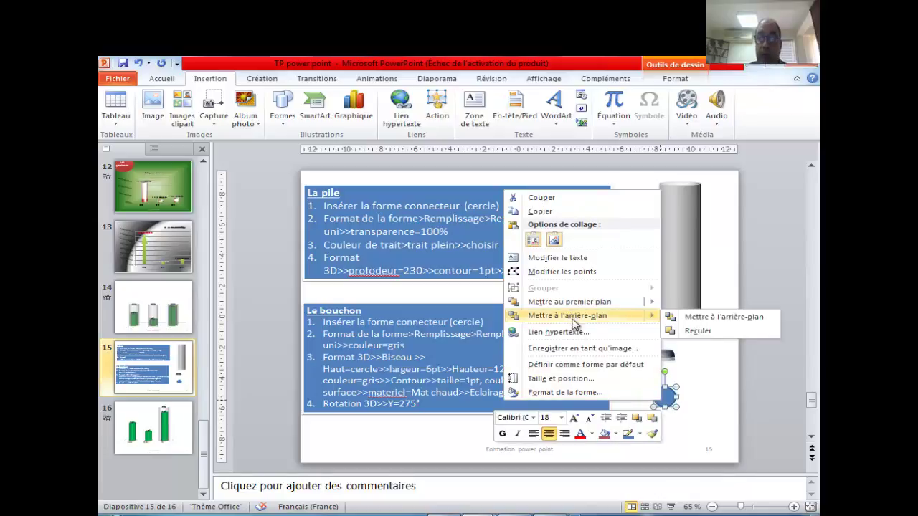
click(586, 392)
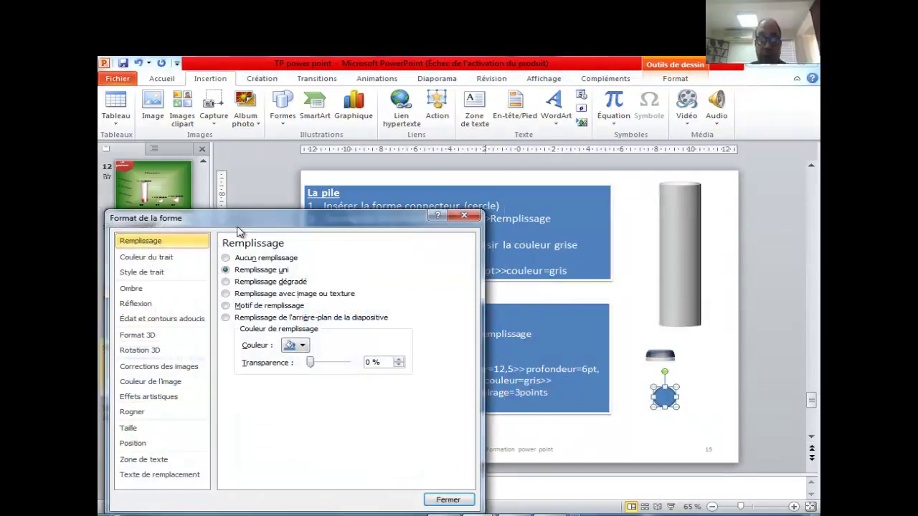
- Fill the new circle with grey
click(303, 346)
click(288, 406)
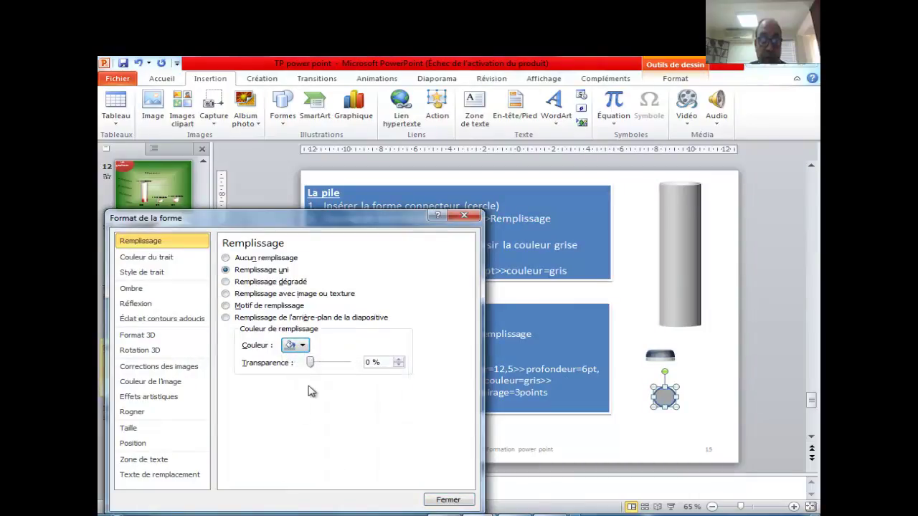
drag(378, 221, 322, 396)
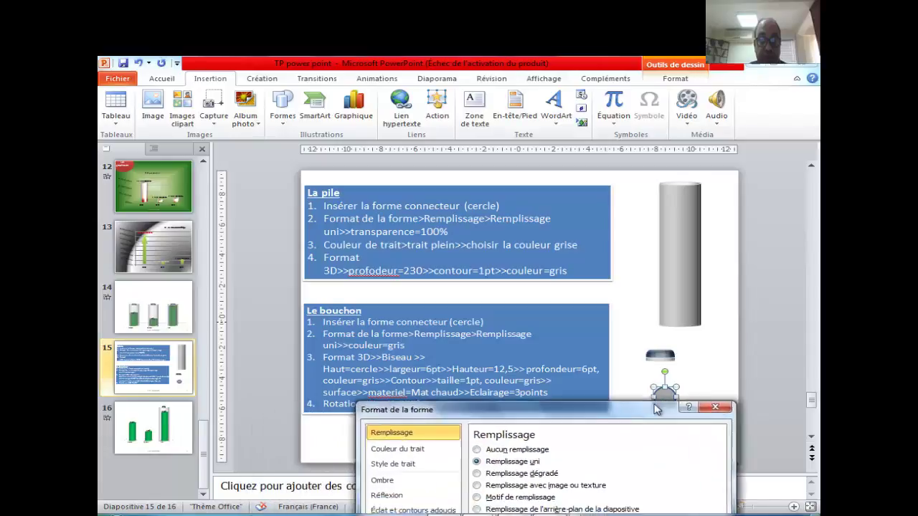
mouse_move(323, 397)
mouse_down()
mouse_move(712, 221)
mouse_move(696, 186)
mouse_up()
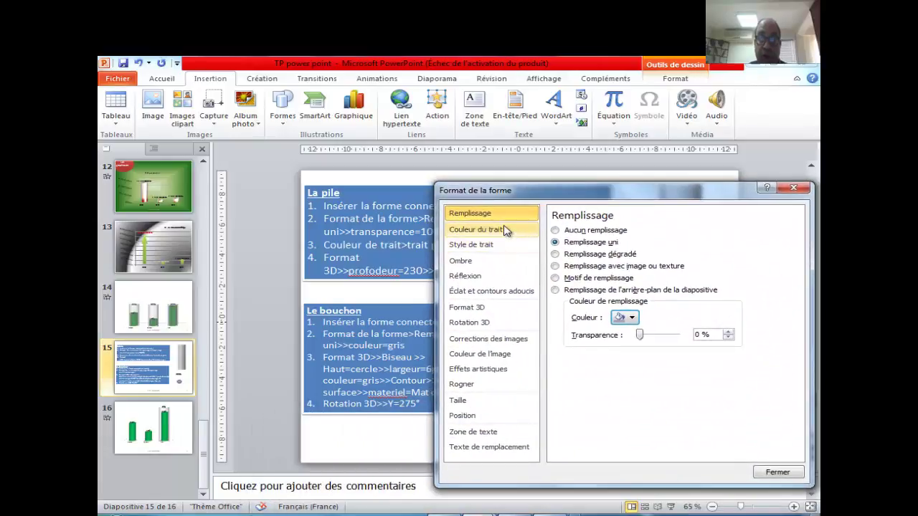
- Give the circle a Cercle top bevel in the 3D format settings
click(495, 309)
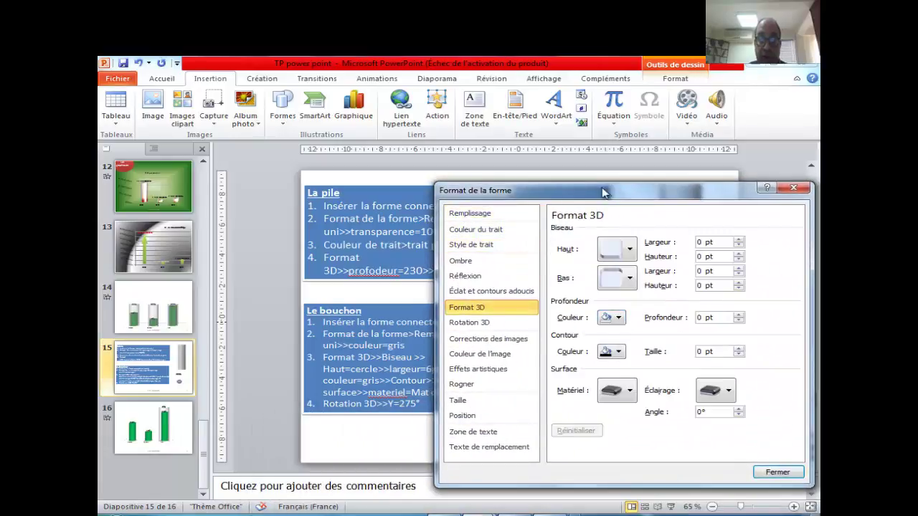
mouse_move(607, 192)
mouse_down()
mouse_move(238, 206)
mouse_move(100, 225)
mouse_up()
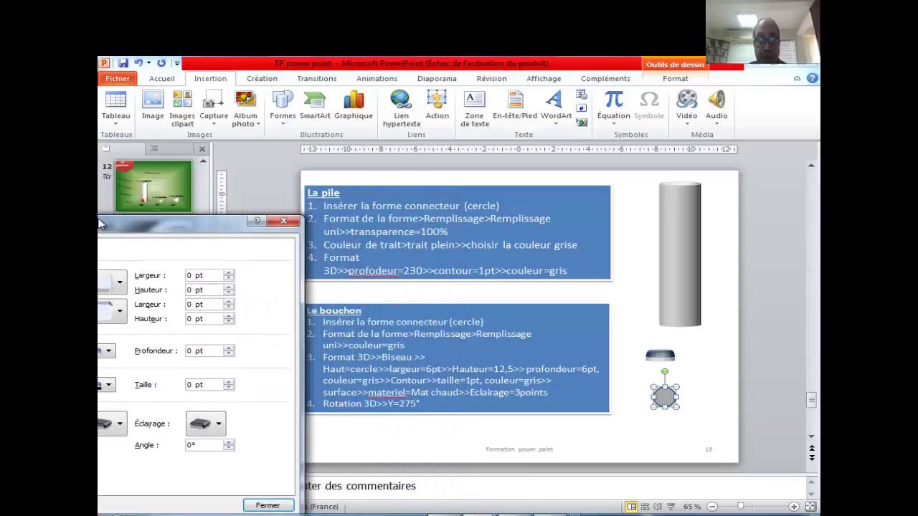
mouse_move(100, 224)
mouse_down()
mouse_move(278, 198)
mouse_move(333, 165)
mouse_up()
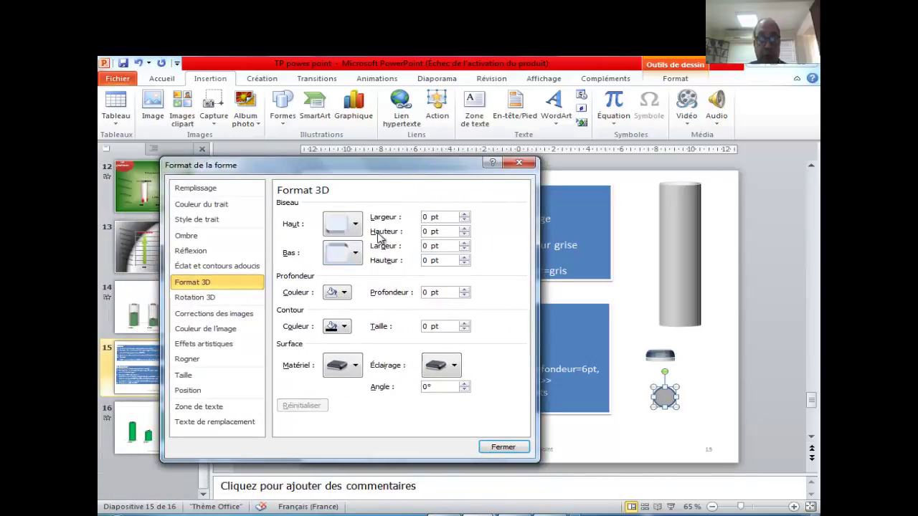
click(355, 224)
click(347, 324)
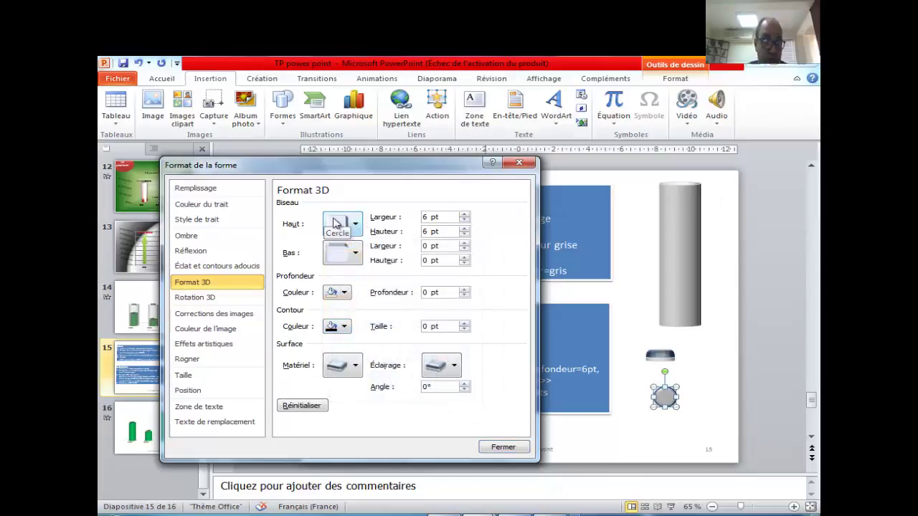
click(349, 231)
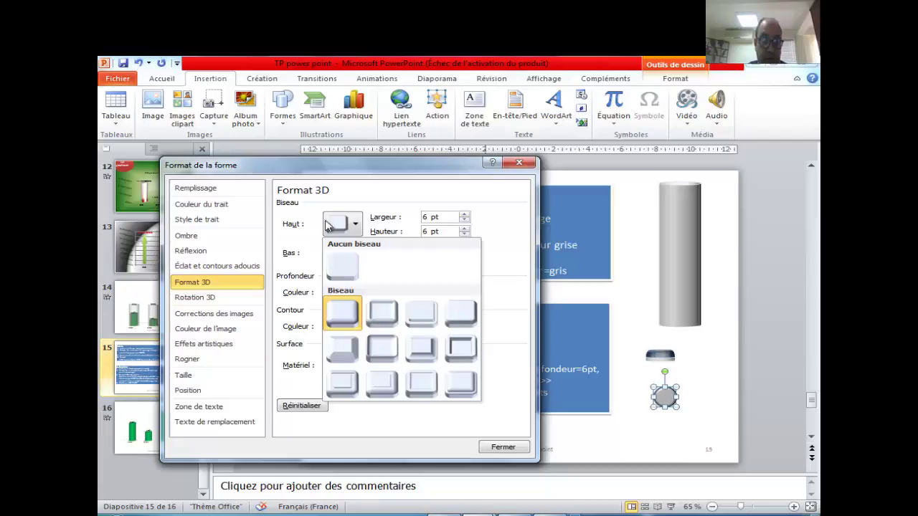
click(342, 315)
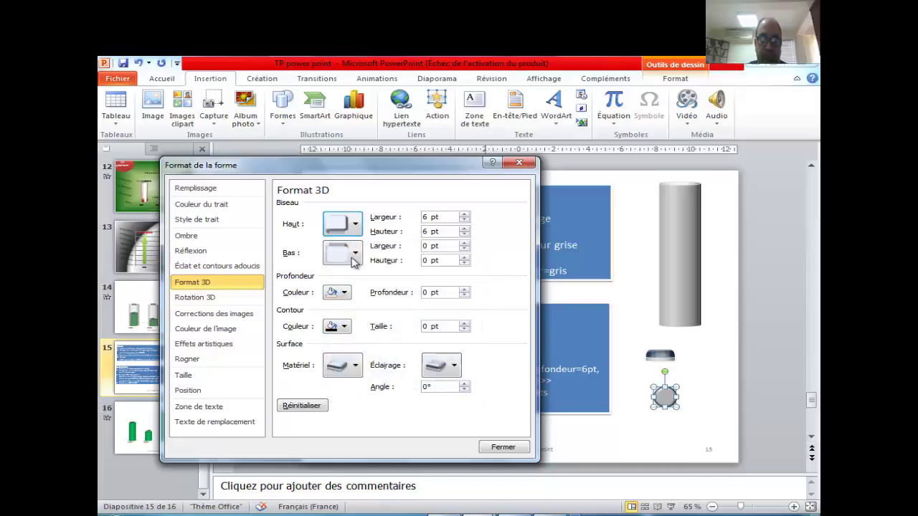
- Raise the top bevel height to 12,5 pt
drag(402, 174, 302, 470)
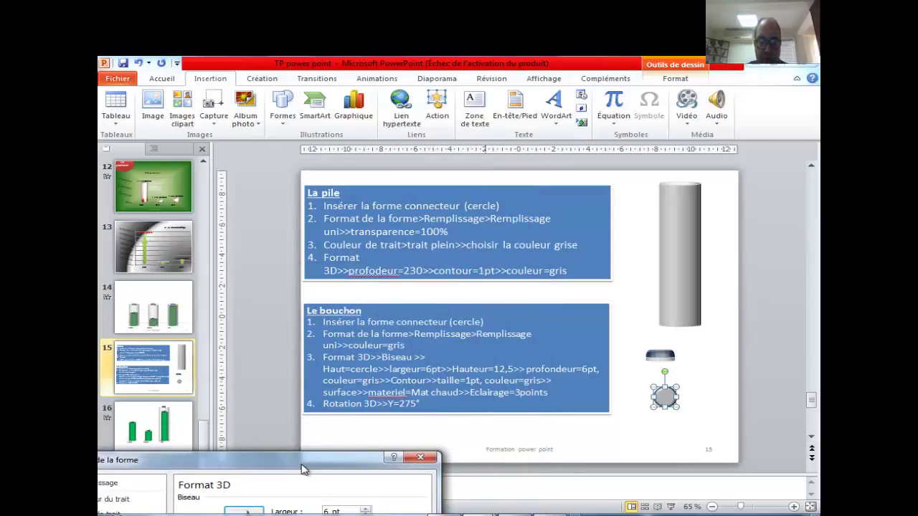
drag(303, 470, 314, 452)
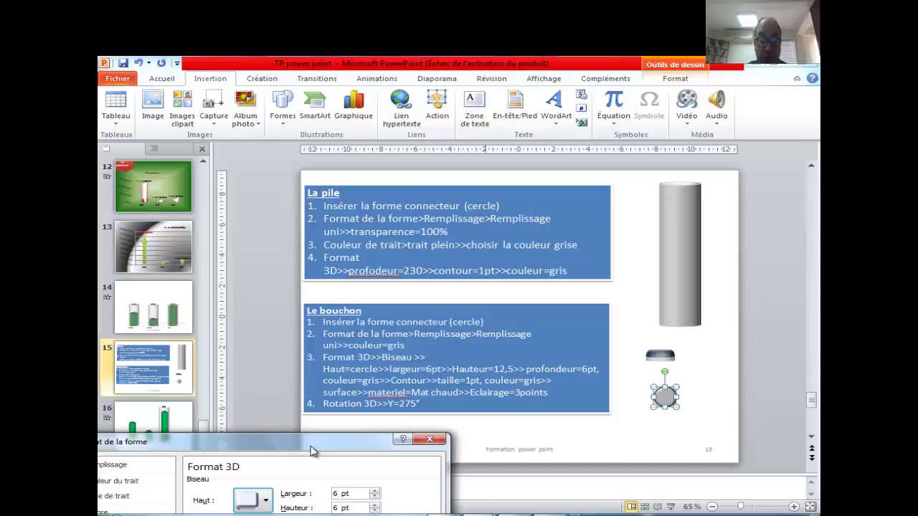
mouse_move(312, 450)
mouse_down()
mouse_move(314, 392)
mouse_move(404, 218)
mouse_move(372, 244)
mouse_move(329, 414)
mouse_move(287, 391)
mouse_move(291, 419)
mouse_move(354, 418)
mouse_move(392, 227)
mouse_up()
click(466, 280)
click(466, 280)
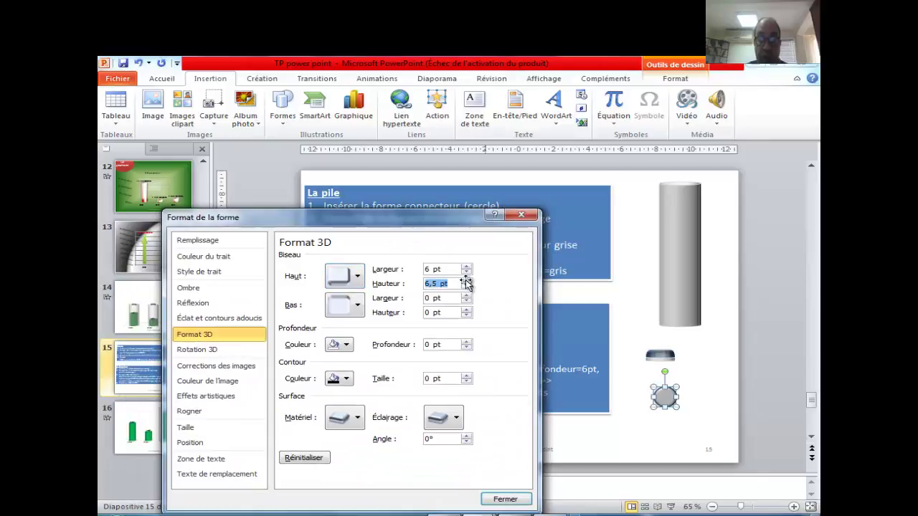
click(466, 280)
click(466, 280)
click(466, 281)
click(466, 280)
click(466, 281)
click(466, 281)
click(466, 280)
click(466, 280)
click(467, 280)
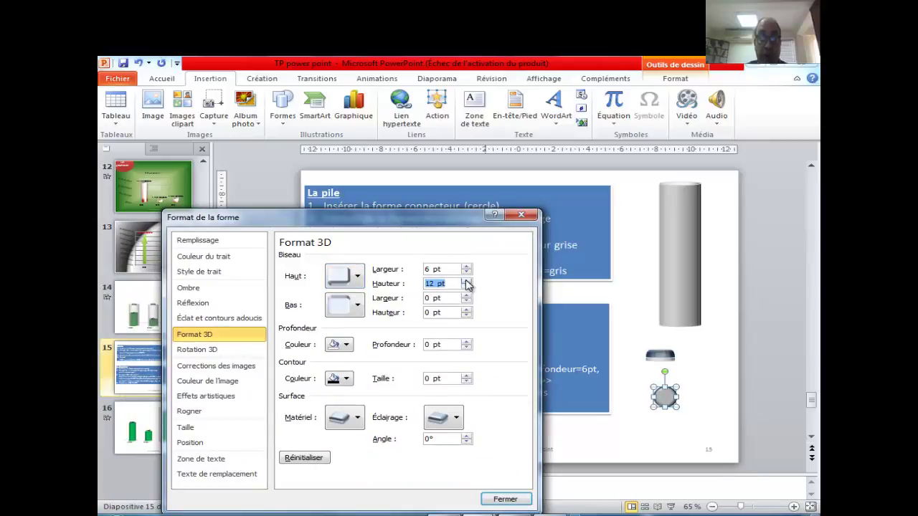
click(466, 280)
mouse_move(418, 221)
mouse_down()
mouse_move(302, 306)
mouse_move(271, 368)
mouse_up()
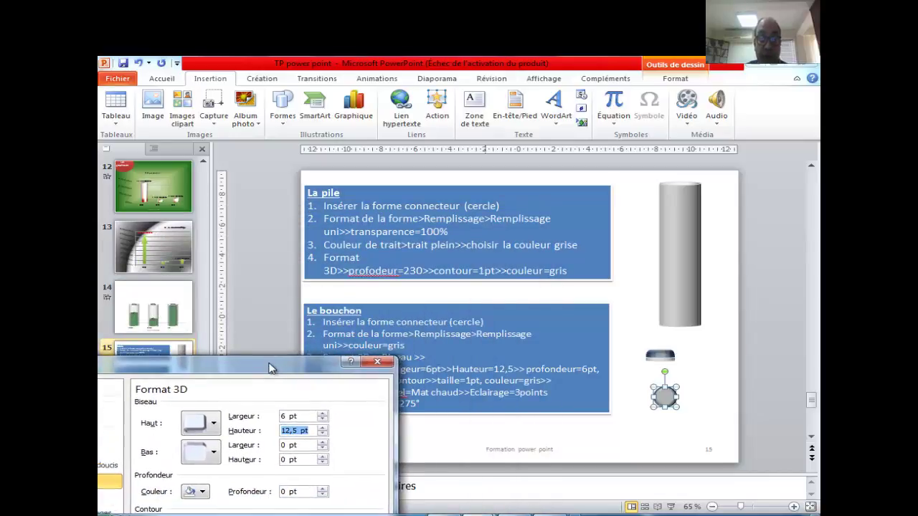
drag(271, 368, 371, 178)
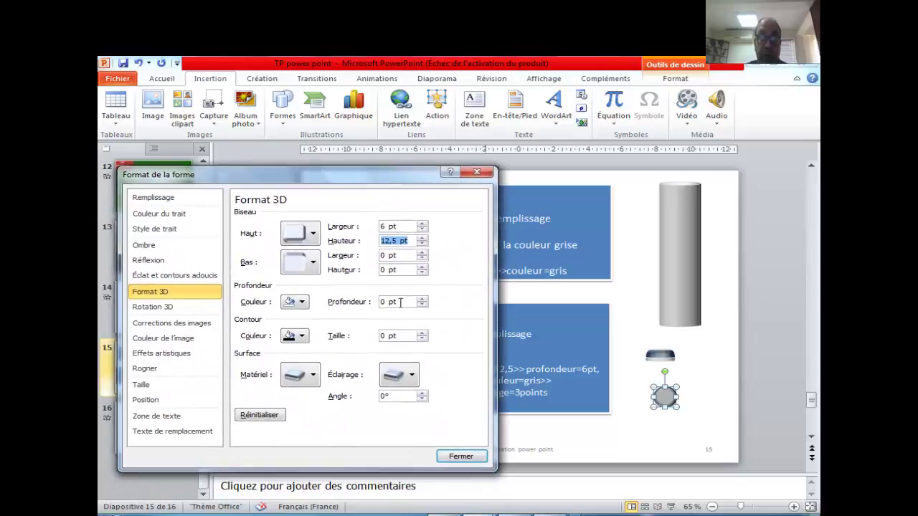
- Increase the circle's 3D depth to 6 pt
click(422, 299)
click(422, 299)
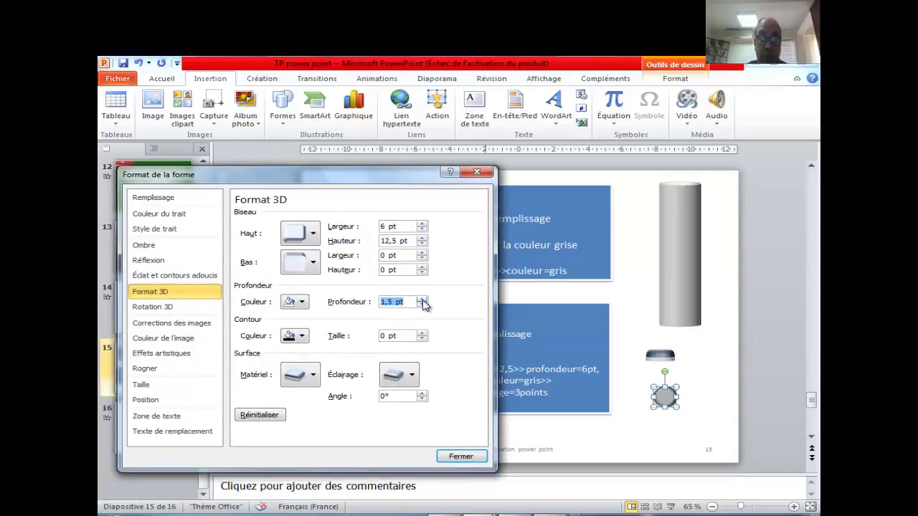
click(422, 299)
click(422, 299)
click(422, 299)
click(422, 299)
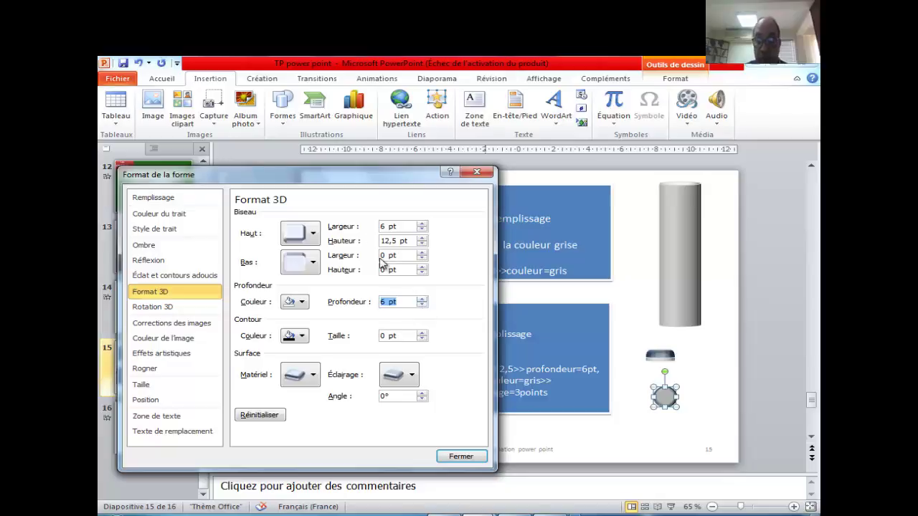
mouse_move(374, 175)
mouse_down()
mouse_move(310, 344)
mouse_move(342, 440)
mouse_up()
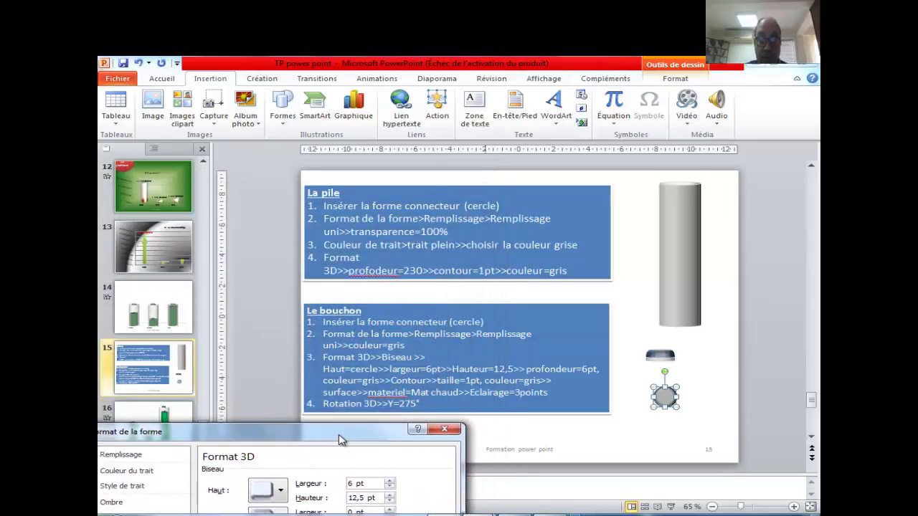
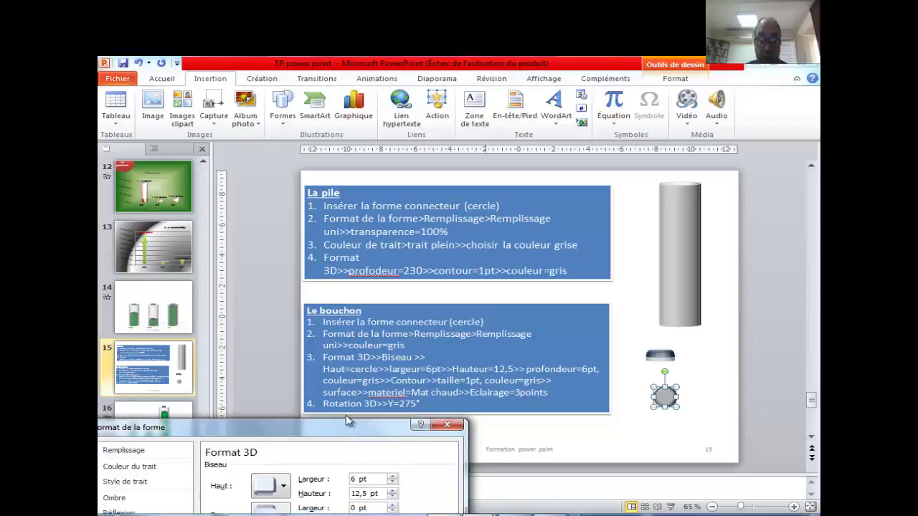
- Pick a swatch colour for the cap shape's 1 pt 3D contour
mouse_move(342, 440)
mouse_down()
mouse_move(337, 319)
mouse_move(317, 439)
mouse_move(445, 187)
mouse_up()
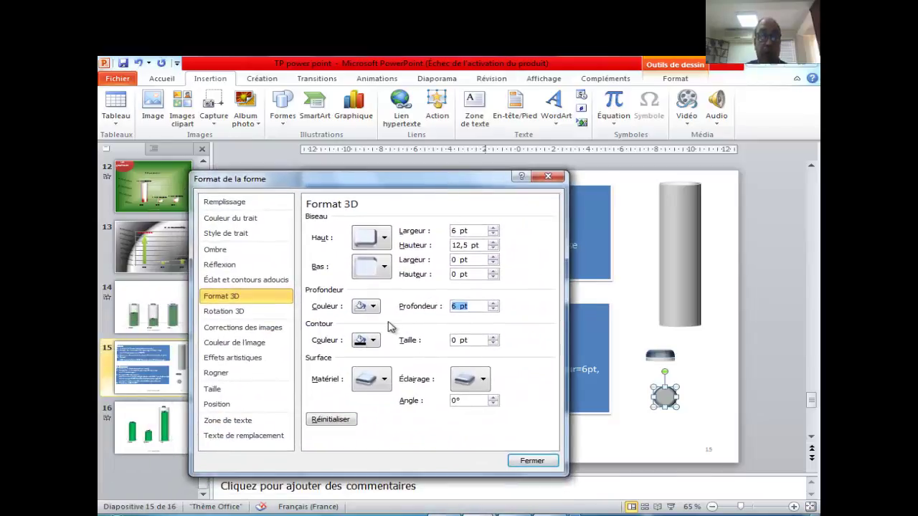
click(372, 340)
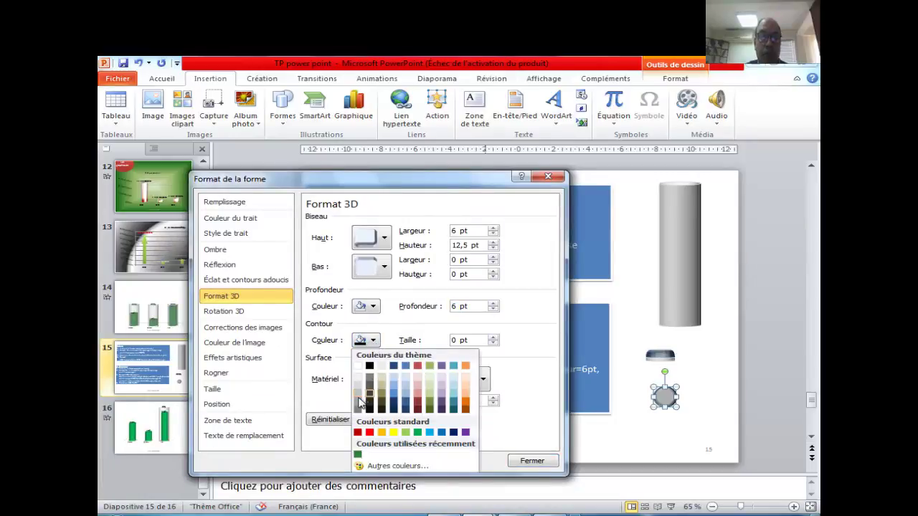
click(358, 403)
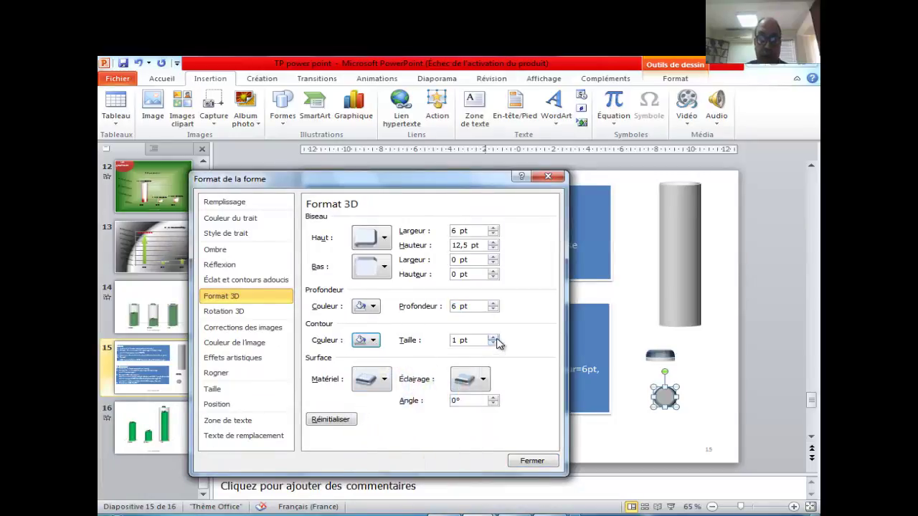
mouse_move(423, 183)
mouse_down()
mouse_move(285, 450)
mouse_move(374, 180)
mouse_up()
- Set the cap shape's 3D Y rotation to 275° and reselect the shape
click(221, 305)
text(2)
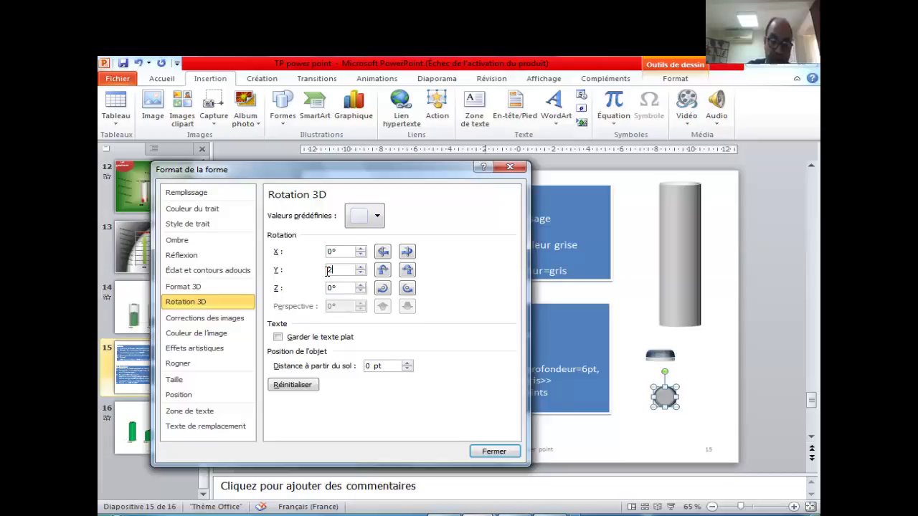
text(75)
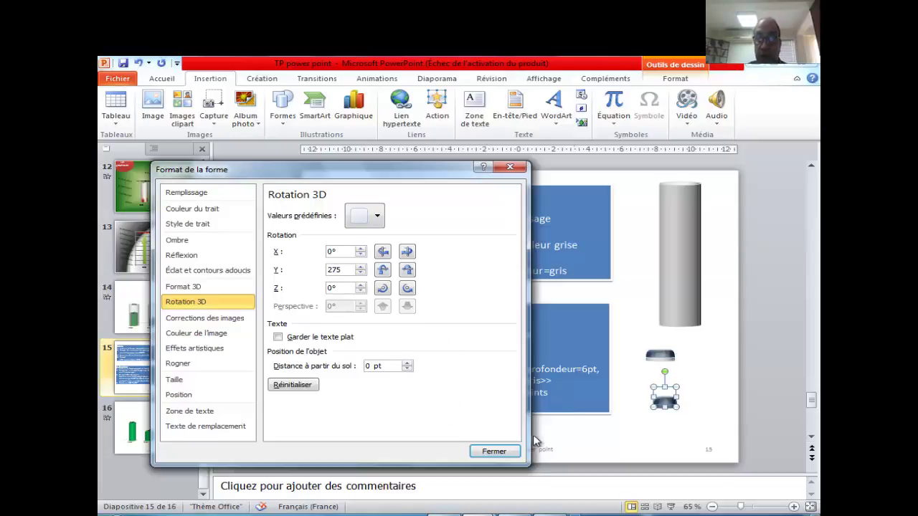
click(708, 429)
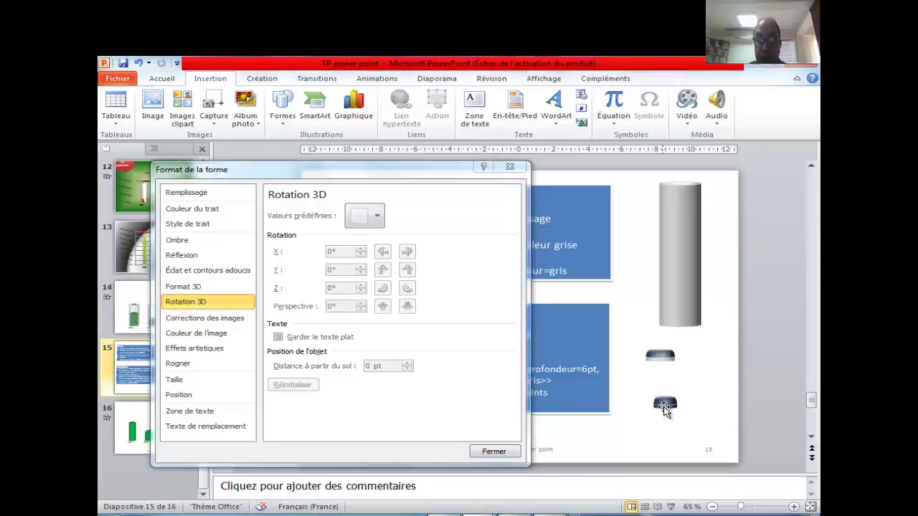
click(665, 405)
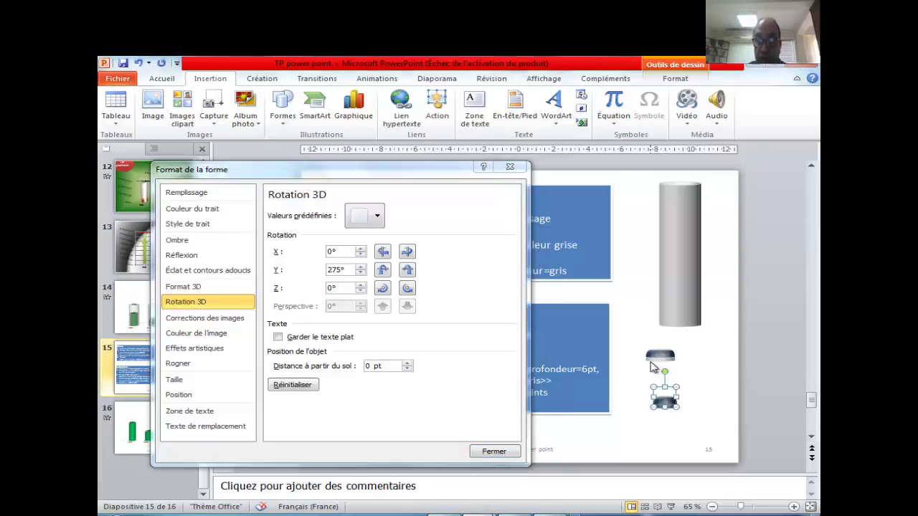
- Give the small cap shape a solid grey outline colour
click(205, 212)
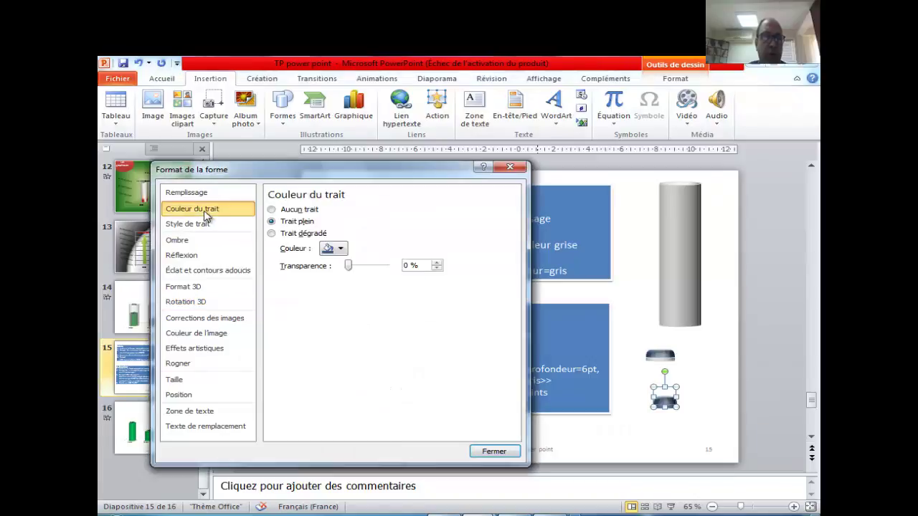
click(340, 249)
click(324, 303)
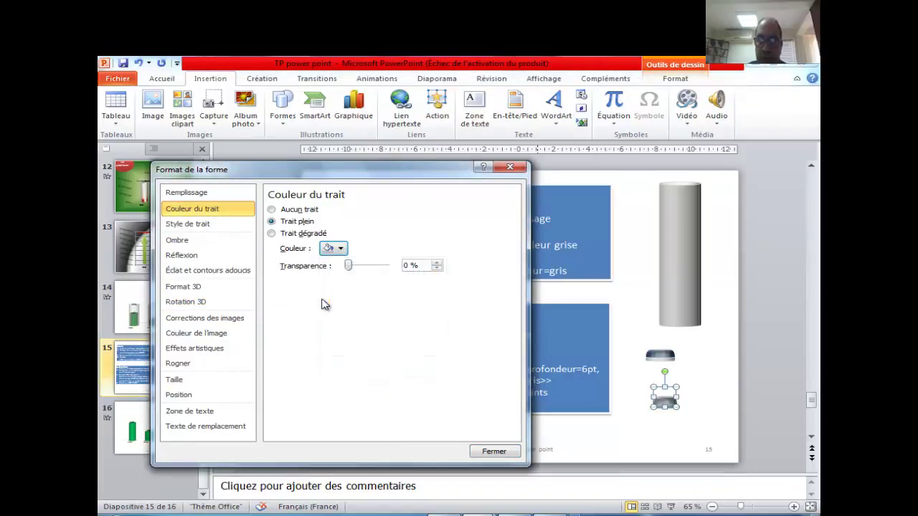
click(341, 250)
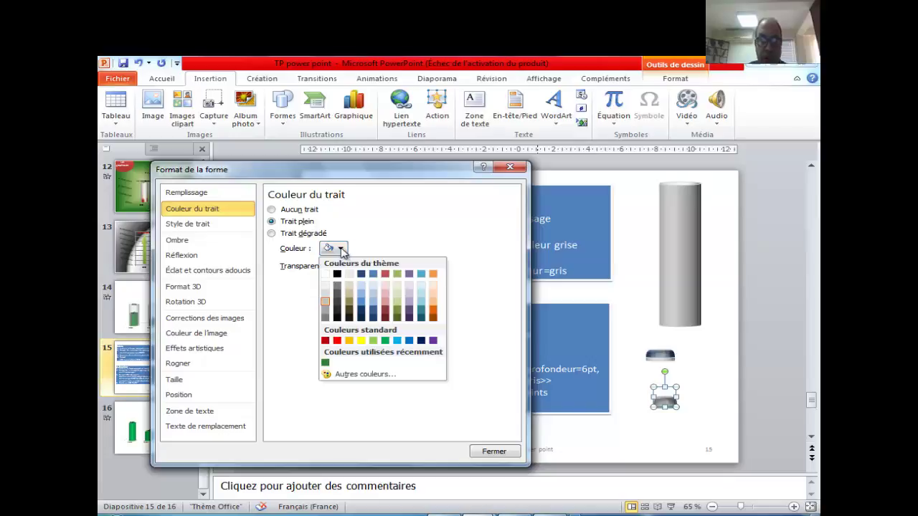
click(324, 308)
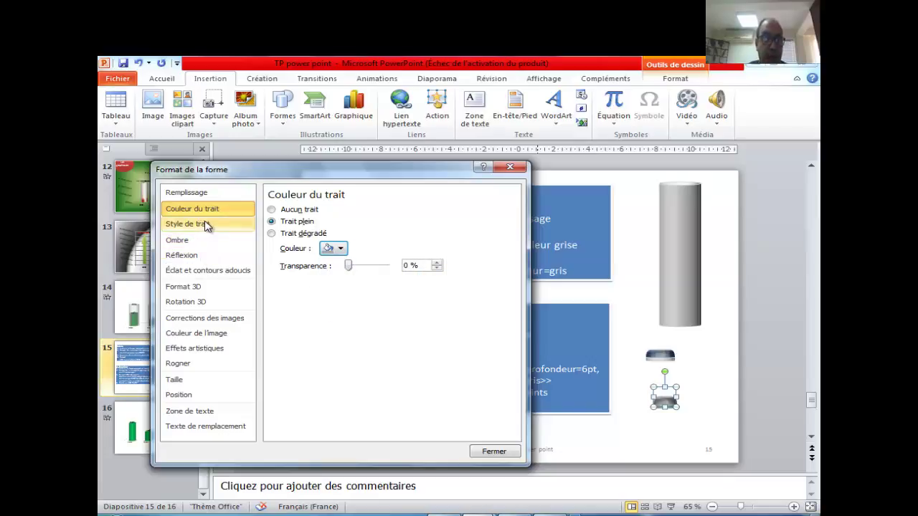
- Review the cap's fill and 3D depth and contour colours unchanged, then reselect the cap
click(210, 193)
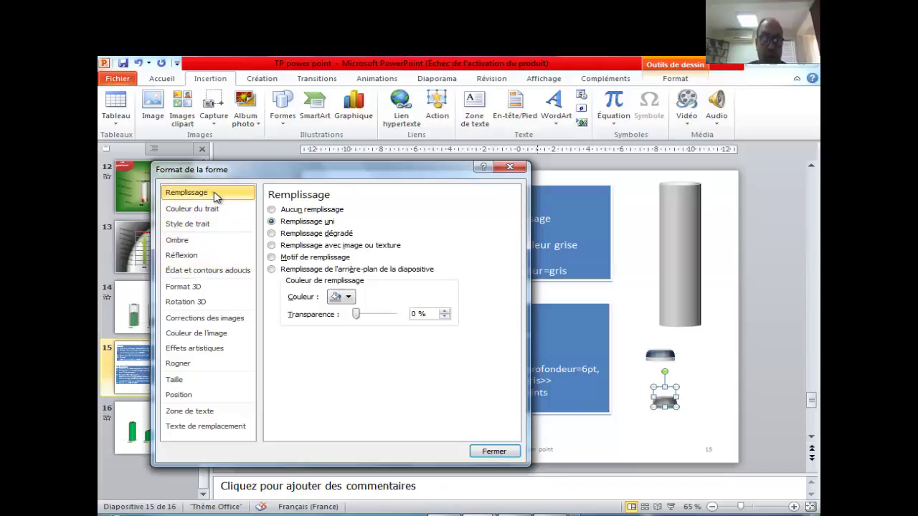
click(216, 207)
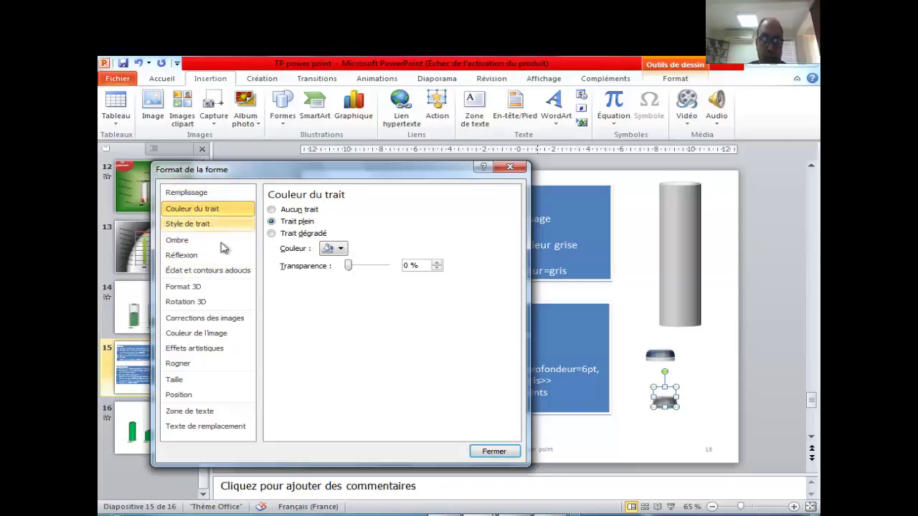
click(221, 291)
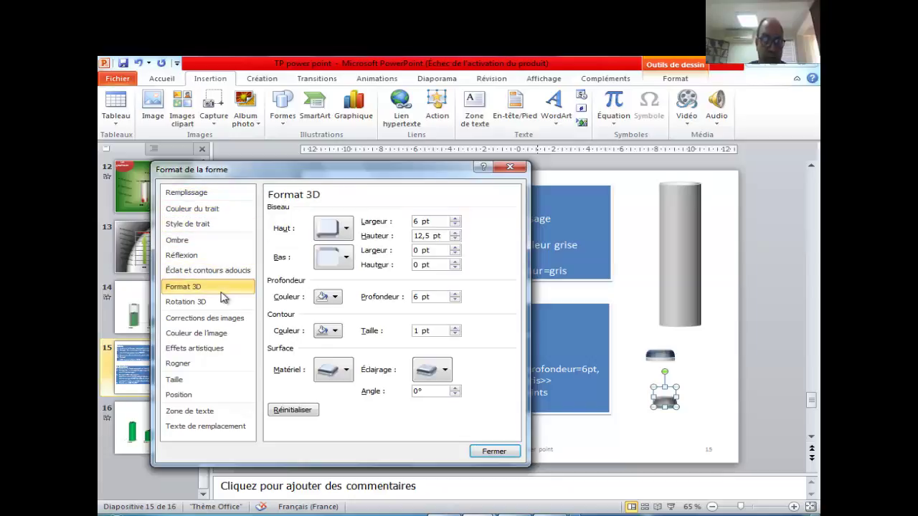
click(334, 297)
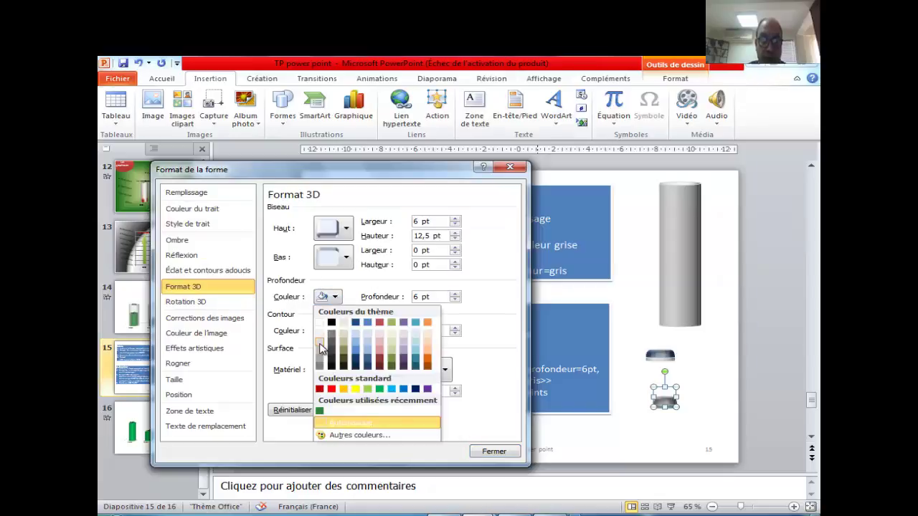
click(321, 348)
click(336, 333)
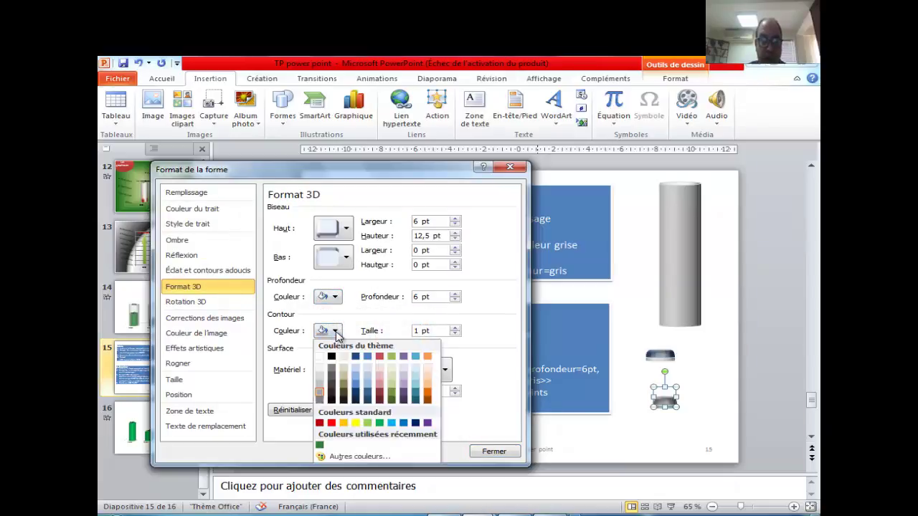
click(325, 377)
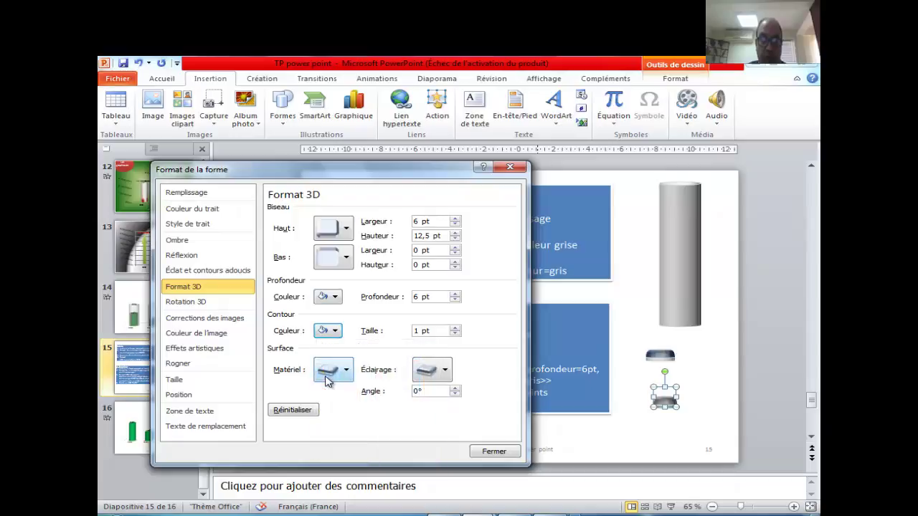
click(667, 448)
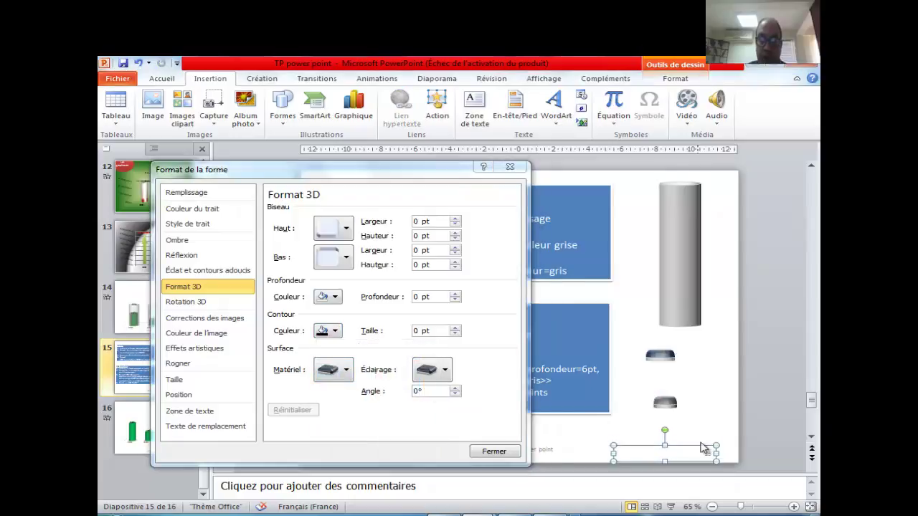
click(666, 405)
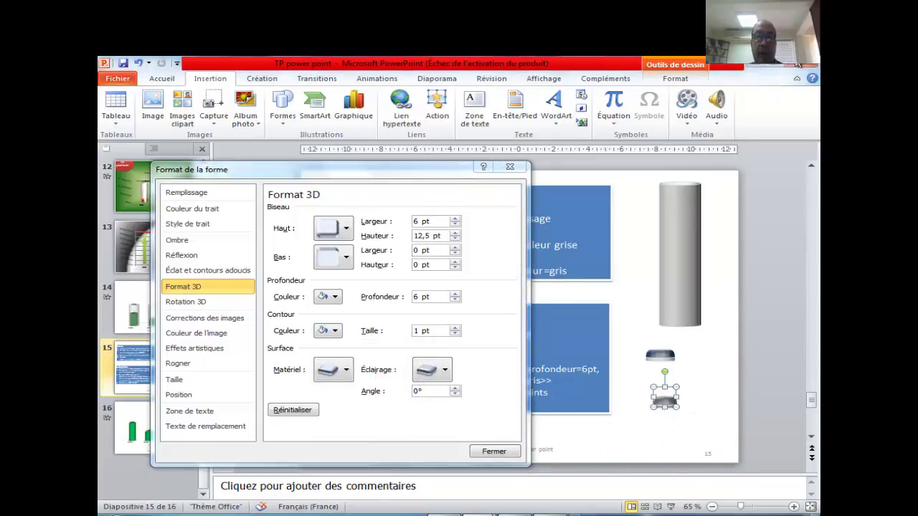
click(675, 79)
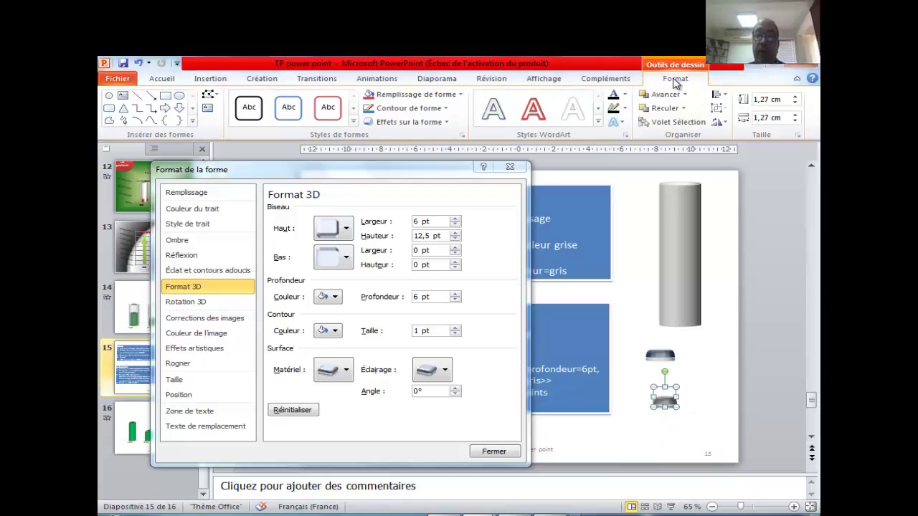
- Adjust the small cap shape's size to 1,4 cm
click(796, 114)
click(796, 114)
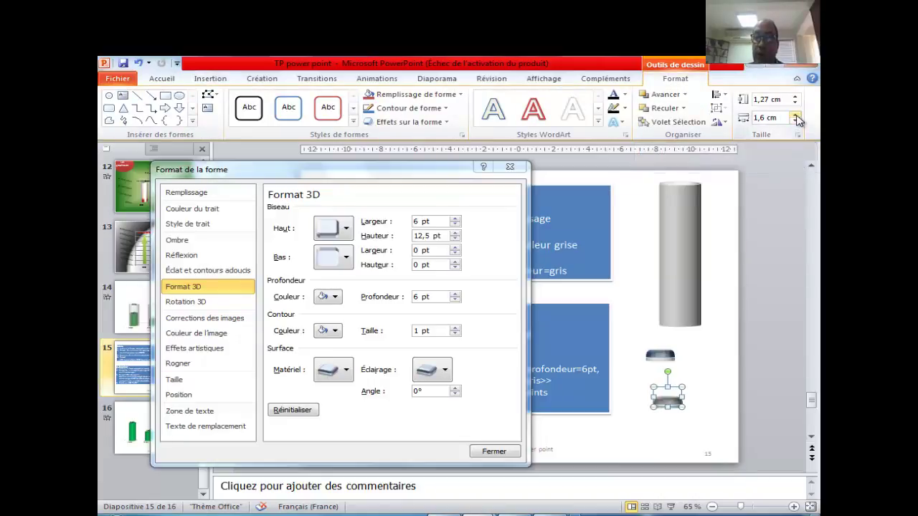
click(796, 115)
click(795, 121)
click(795, 121)
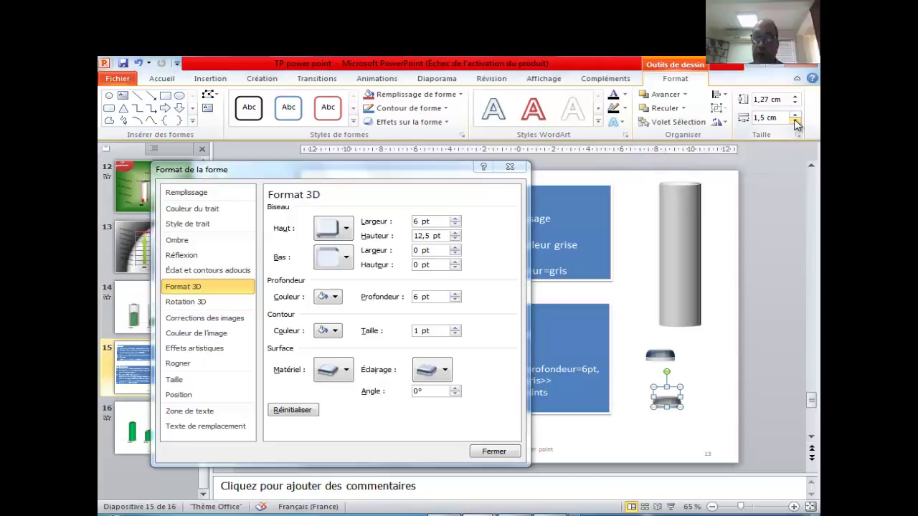
click(795, 121)
- Nudge the cap shape slightly up and left, then deselect it
click(686, 432)
drag(667, 400, 661, 392)
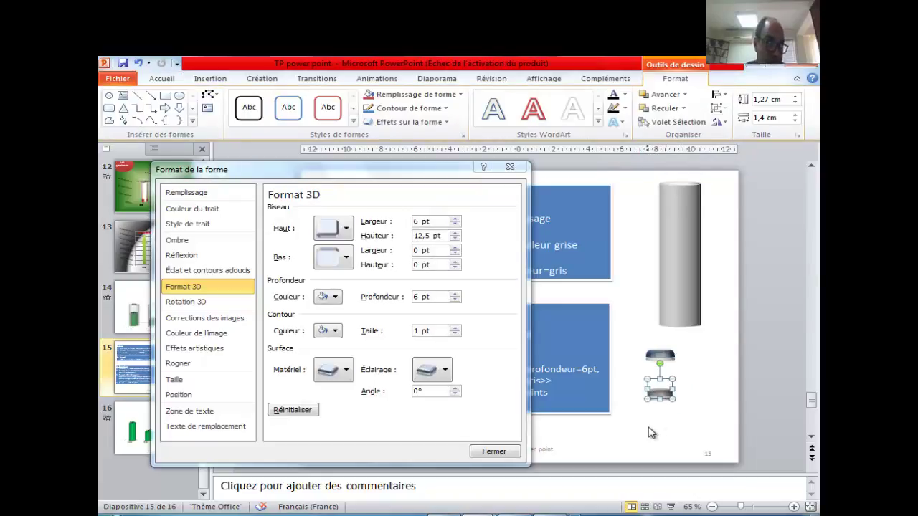
click(649, 431)
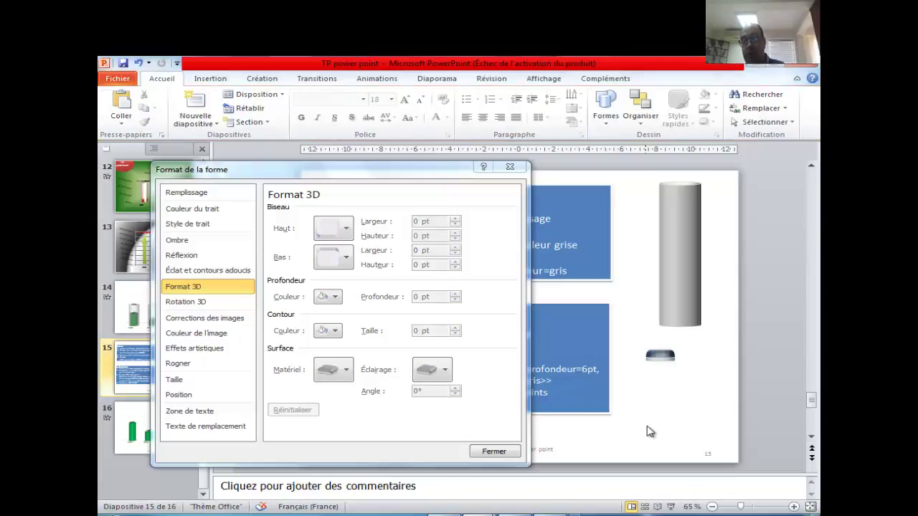
- Close the formatting pane and draw a small oval below the battery cap
click(509, 168)
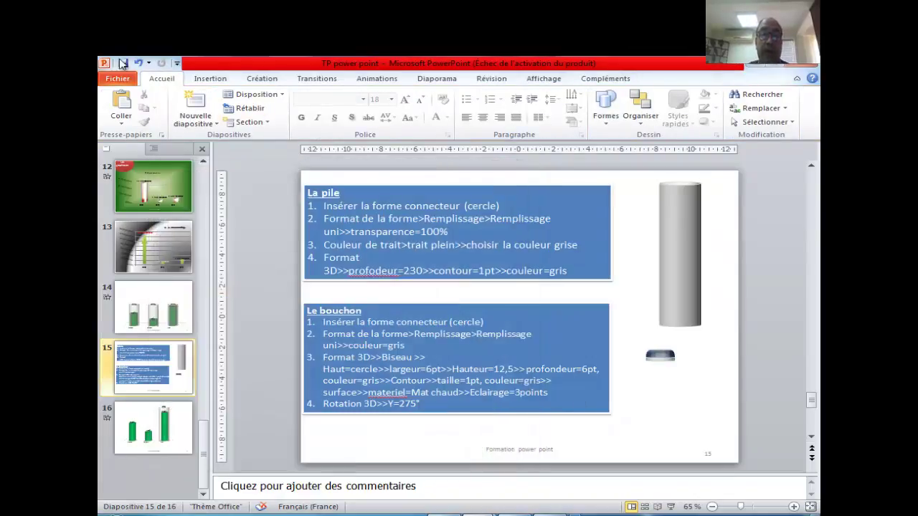
click(215, 80)
click(281, 109)
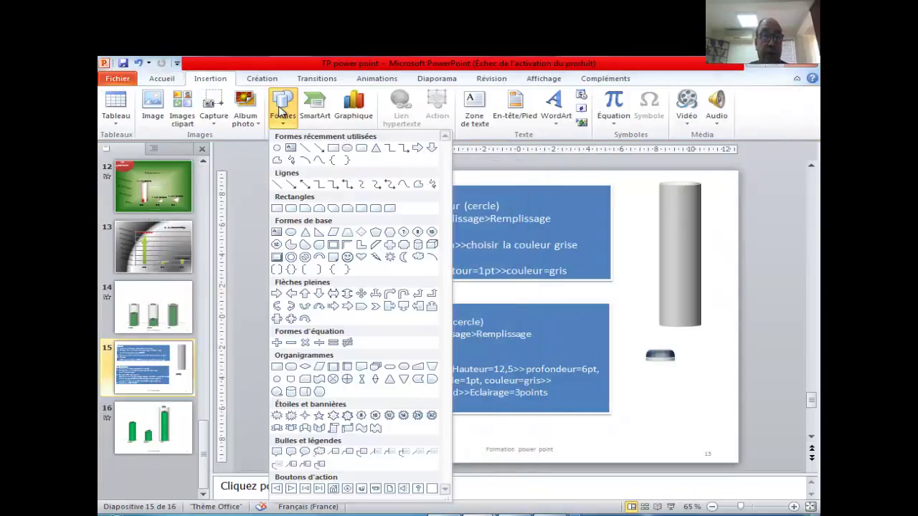
click(289, 151)
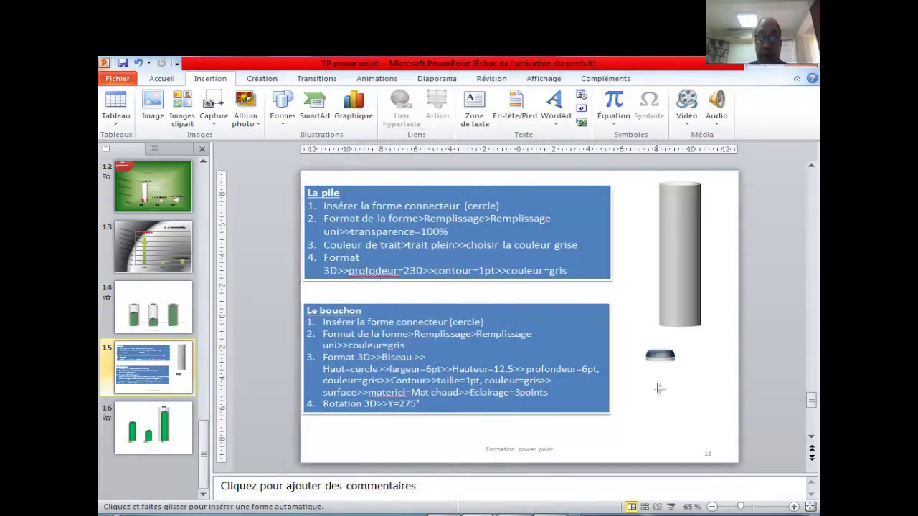
drag(657, 388, 684, 409)
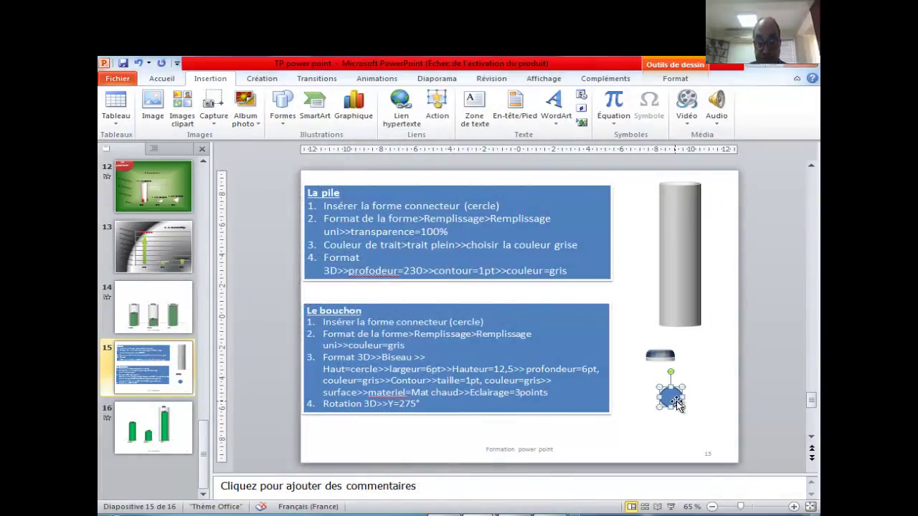
- Give the new circle a solid grey fill in Format de la forme
right_click(679, 406)
click(583, 393)
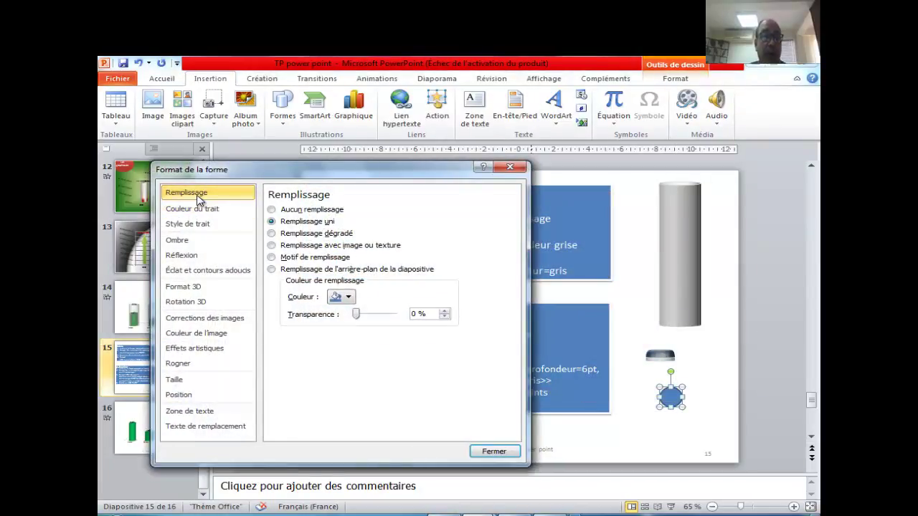
click(348, 297)
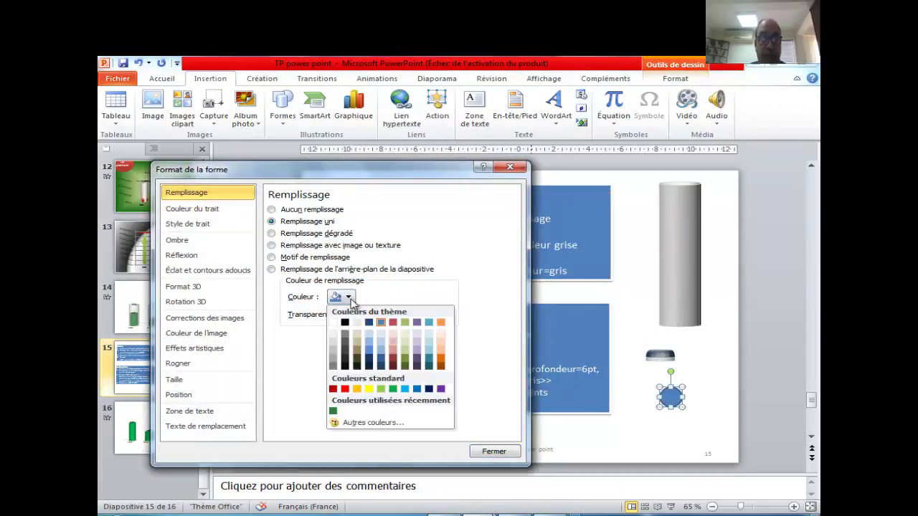
click(336, 361)
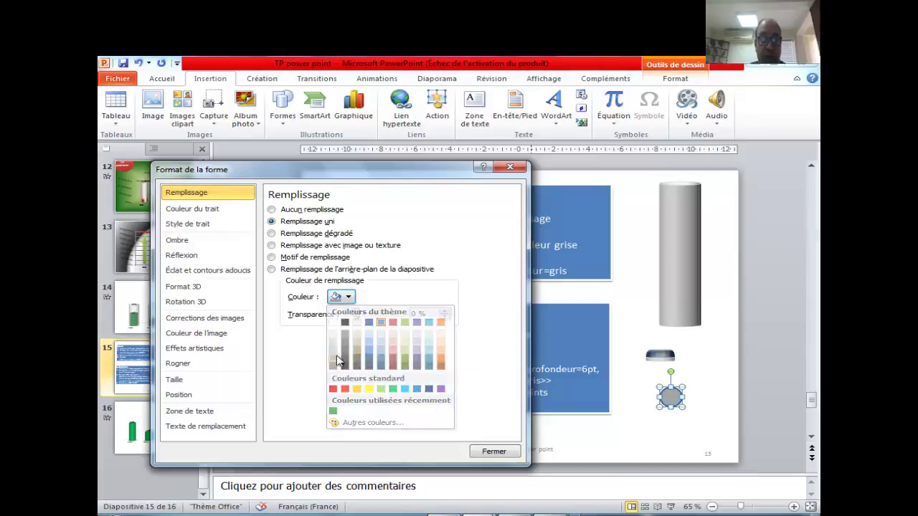
- Set the circle's outline colour to grey
click(213, 215)
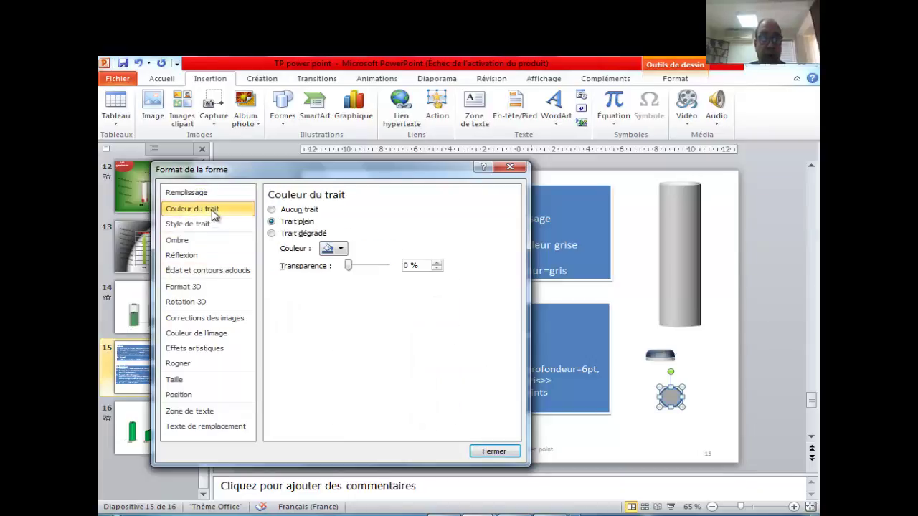
click(338, 250)
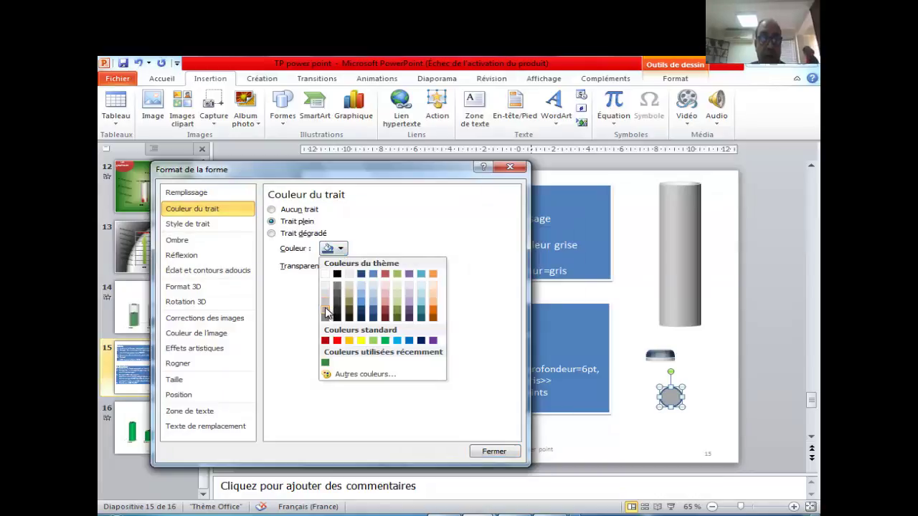
click(326, 312)
click(341, 248)
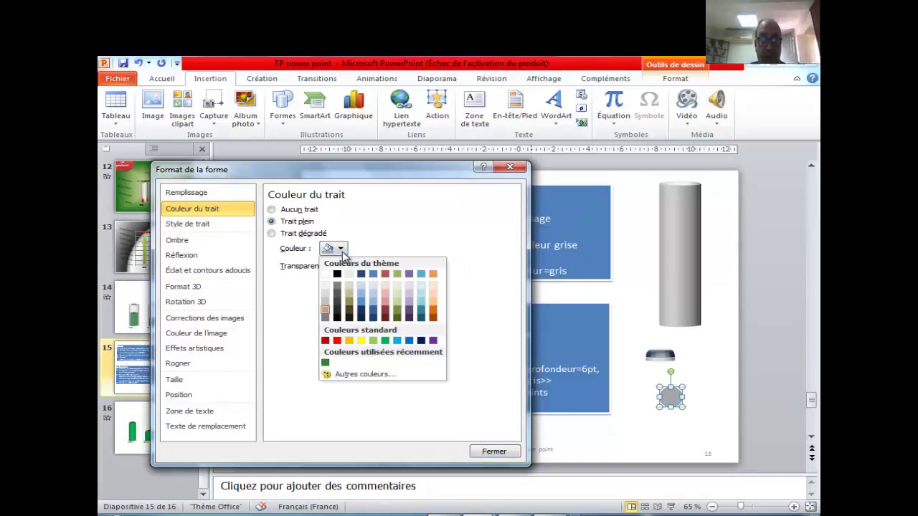
click(327, 312)
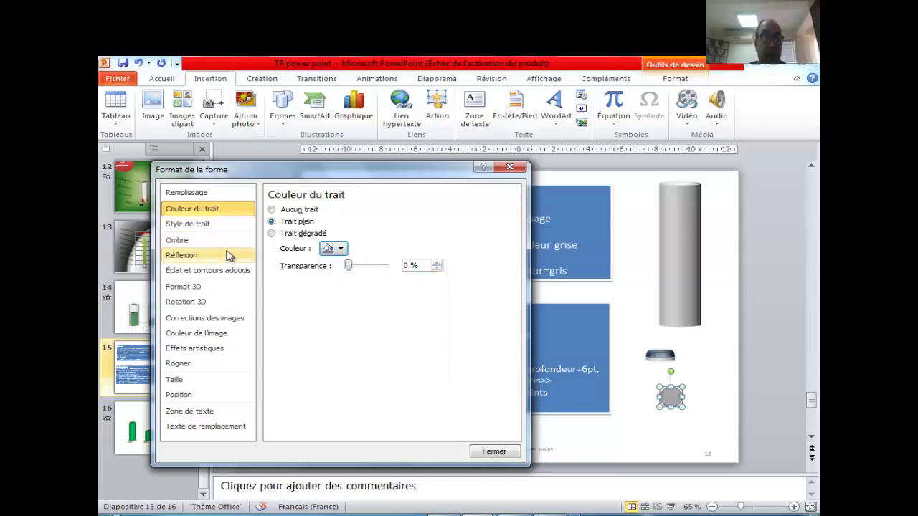
click(228, 294)
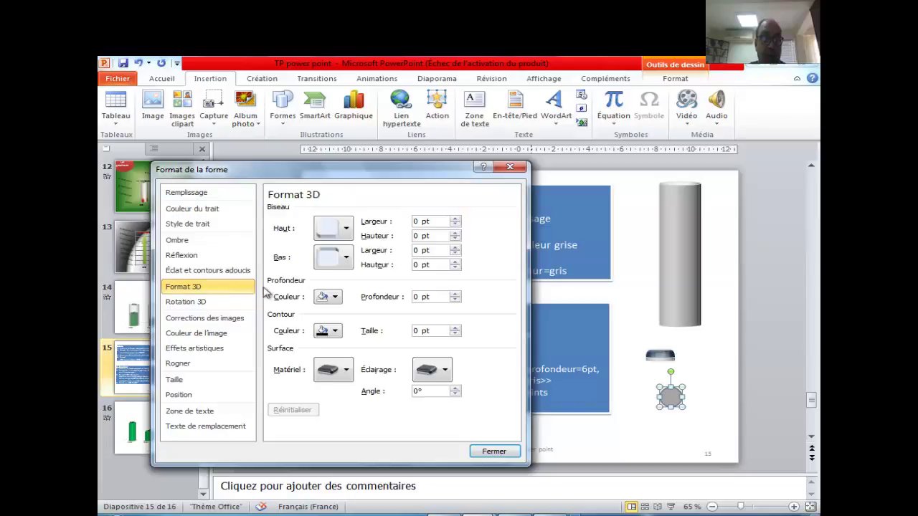
- Apply the 6 pt Cercle top bevel to the grey circle
click(344, 229)
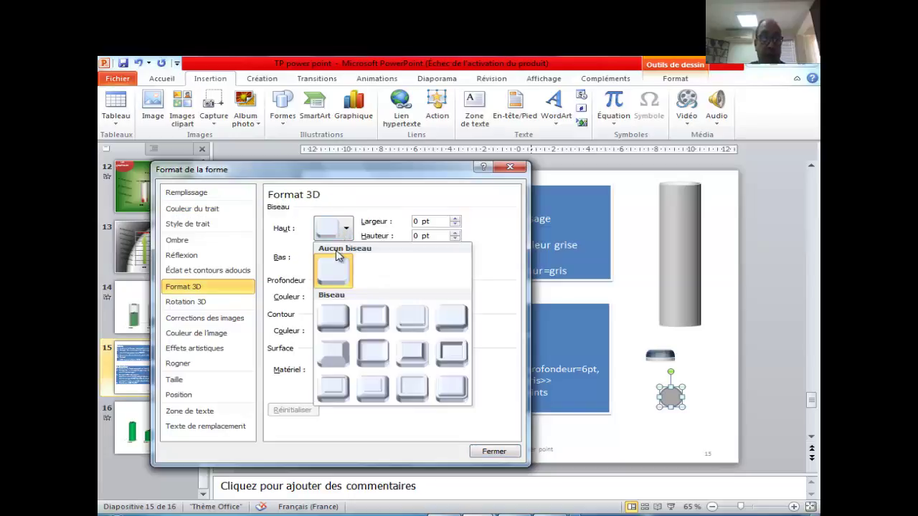
click(331, 317)
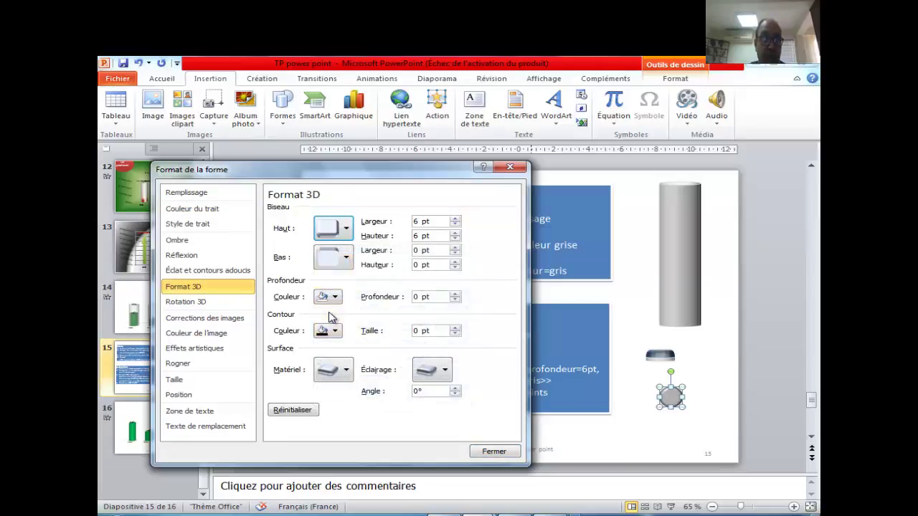
click(334, 228)
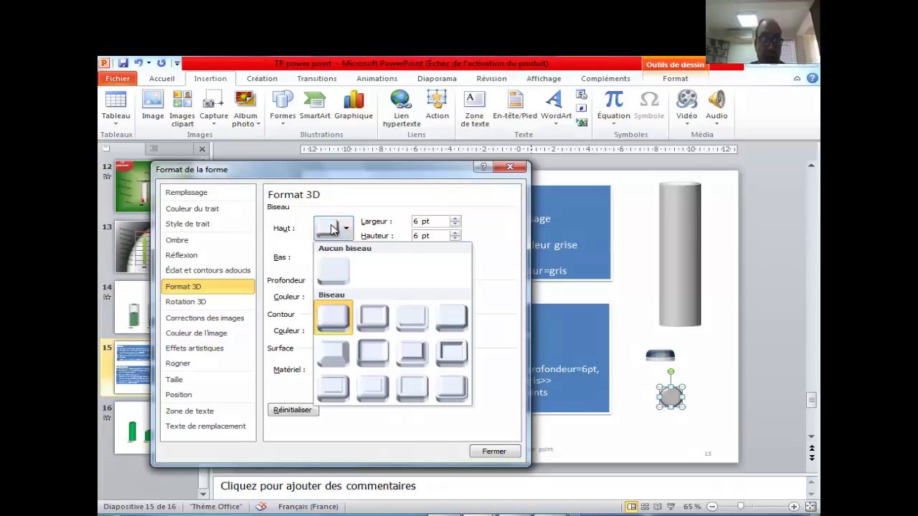
click(335, 313)
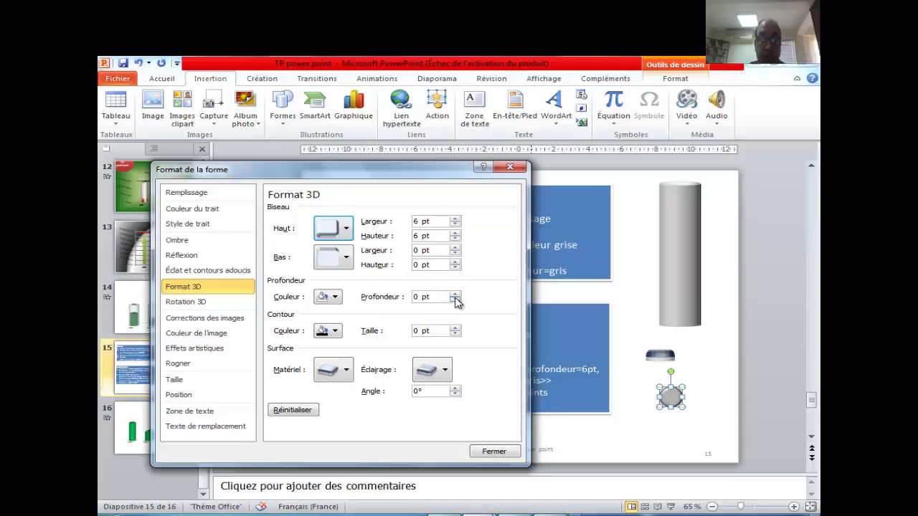
- Rotate the grey circle 275° around the Y axis
click(210, 304)
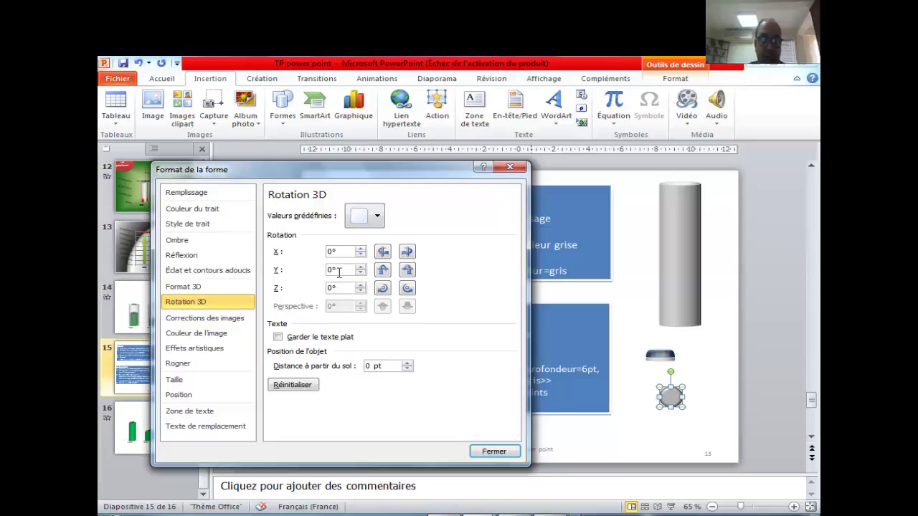
text(2)
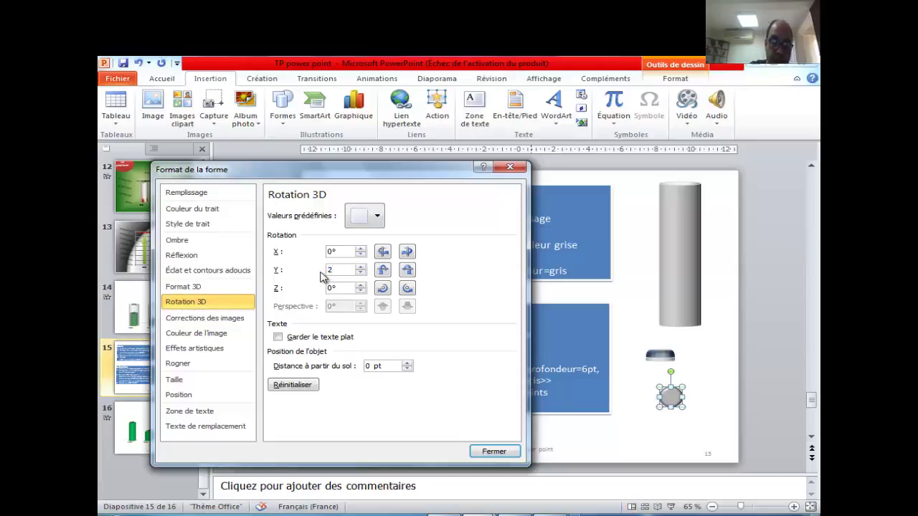
text(75)
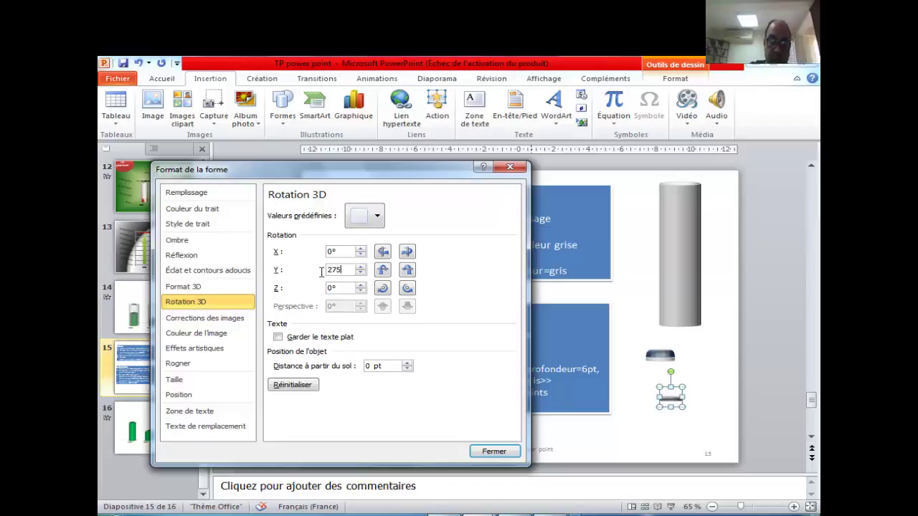
click(185, 287)
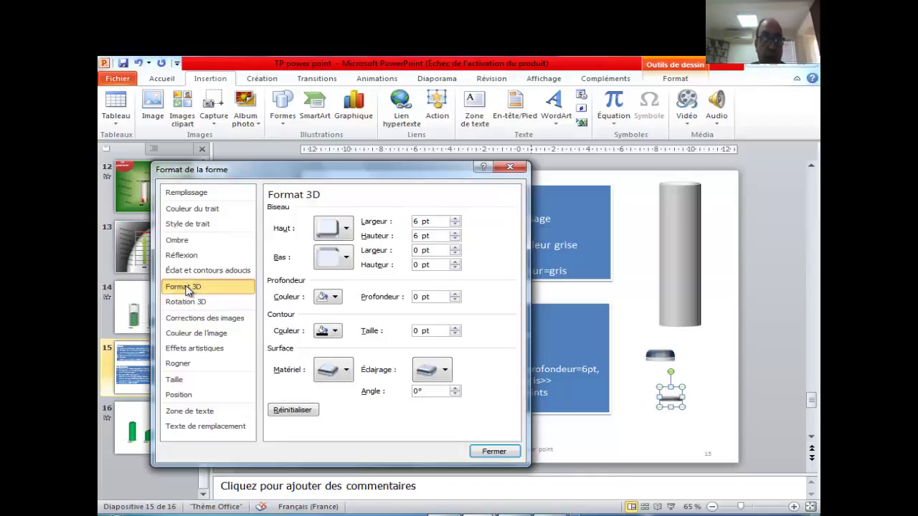
- Raise the circle's 3D depth to 8 pt and give it a grey contour
click(454, 294)
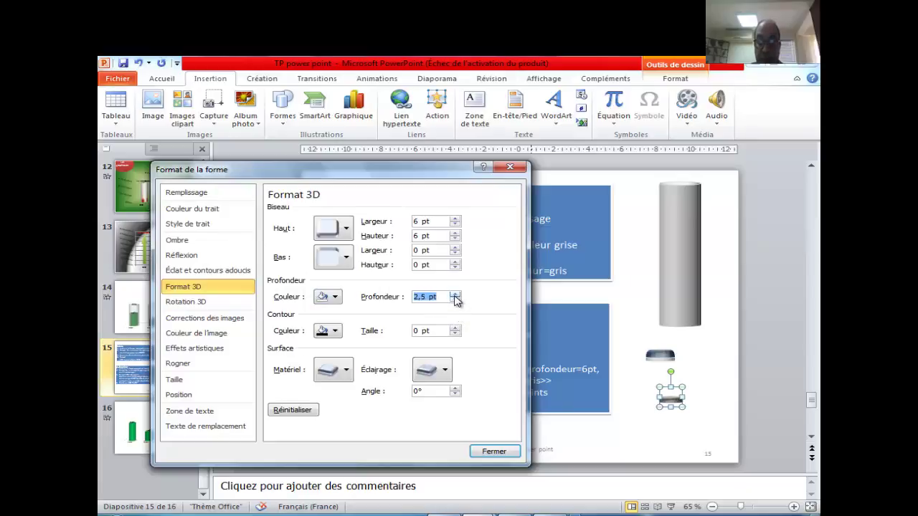
click(454, 294)
click(454, 294)
click(454, 294)
click(455, 294)
click(459, 295)
click(459, 295)
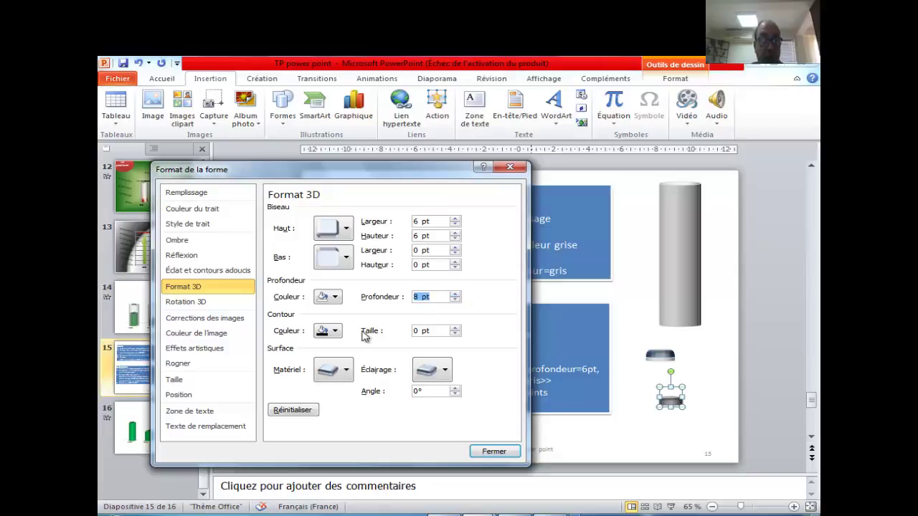
click(334, 333)
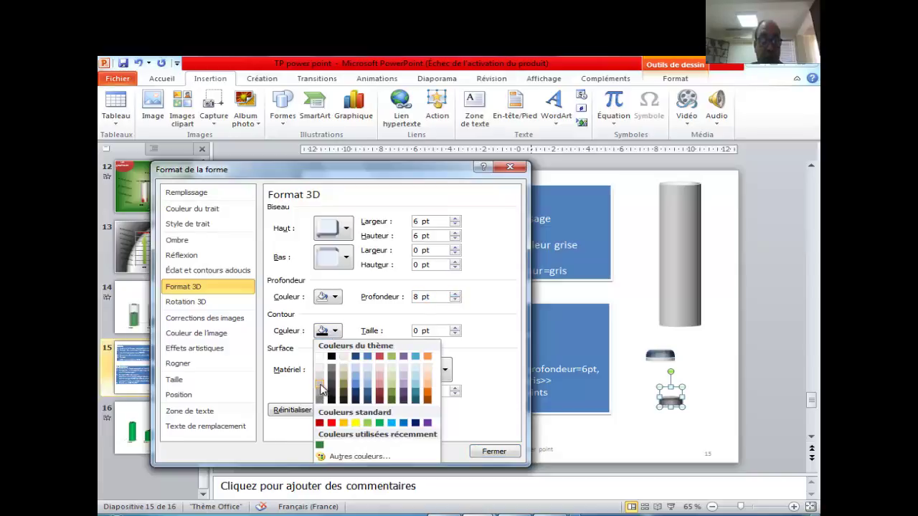
click(321, 390)
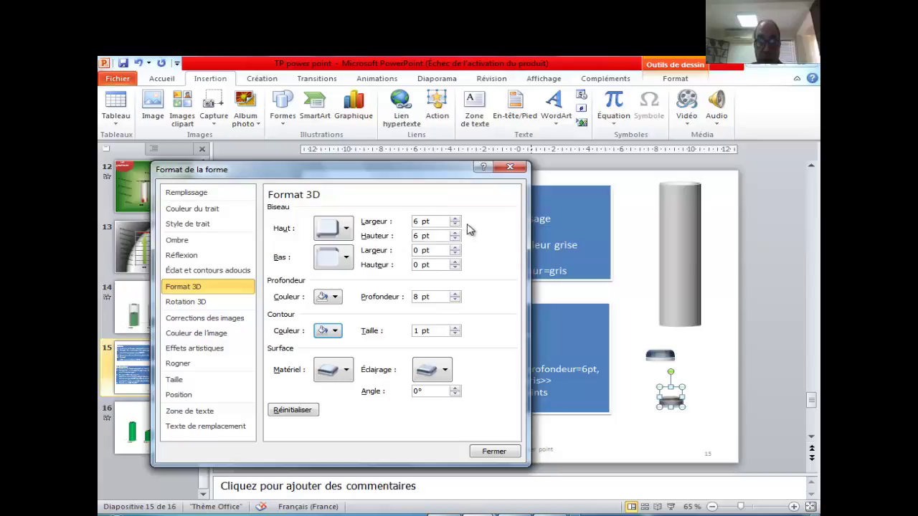
- Set the top bevel to 6 pt wide and 10 pt high
drag(442, 173, 436, 178)
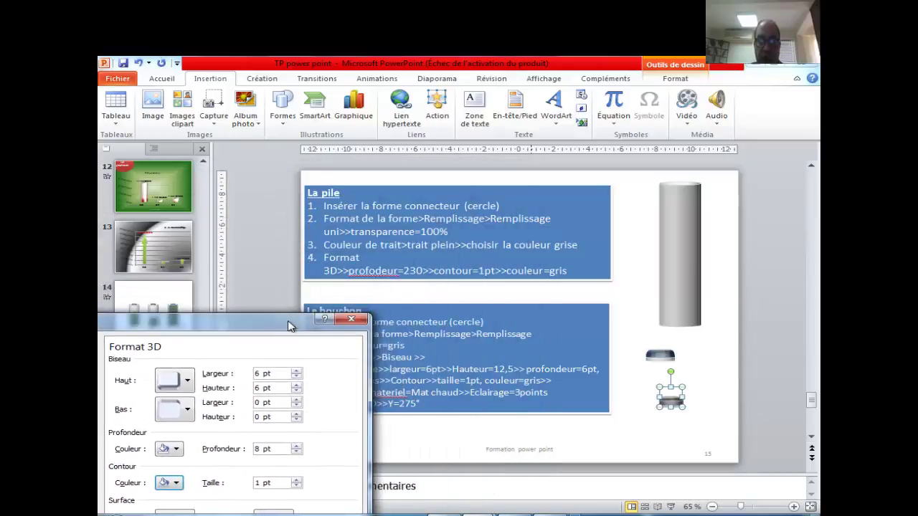
click(448, 230)
click(448, 231)
click(448, 230)
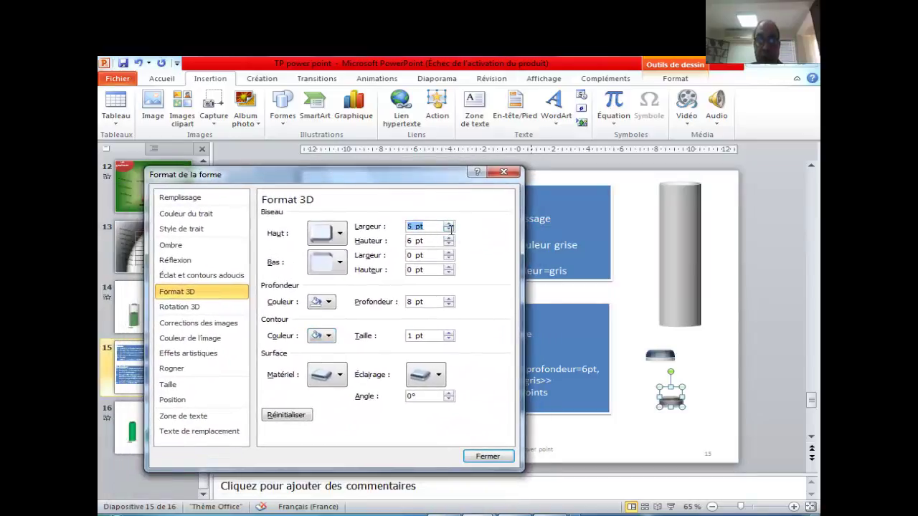
click(448, 230)
click(448, 230)
click(449, 225)
click(449, 225)
click(449, 224)
click(449, 224)
click(449, 224)
click(450, 229)
click(448, 243)
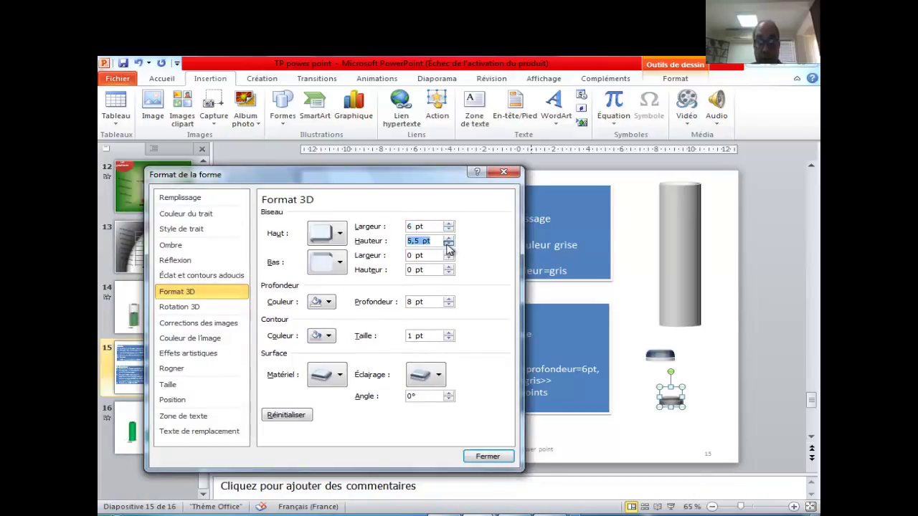
double_click(448, 245)
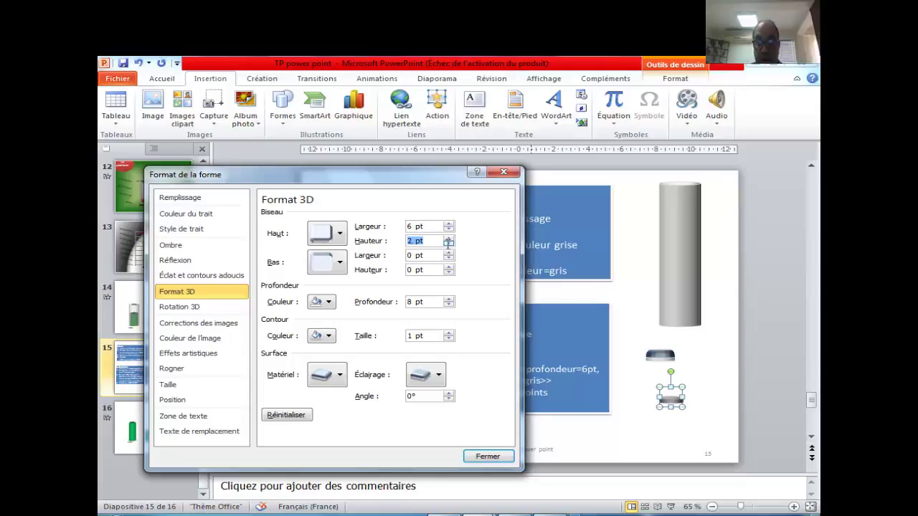
click(448, 245)
double_click(447, 238)
triple_click(447, 238)
double_click(448, 237)
double_click(448, 238)
double_click(448, 237)
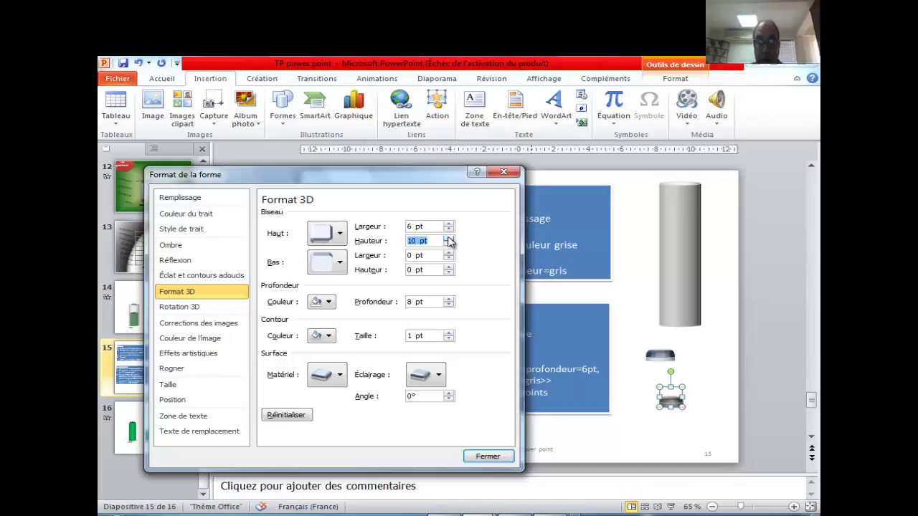
- Make the circle's depth colour grey and close the formatting pane
click(329, 302)
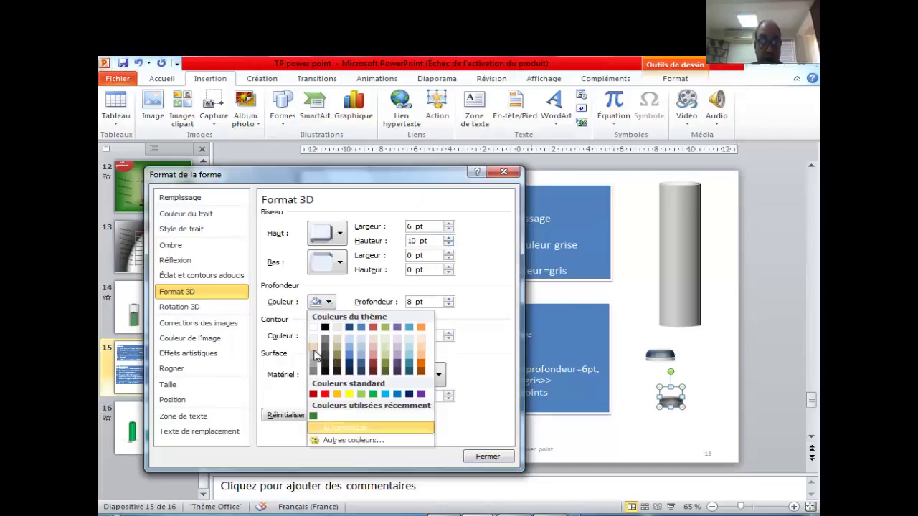
click(315, 355)
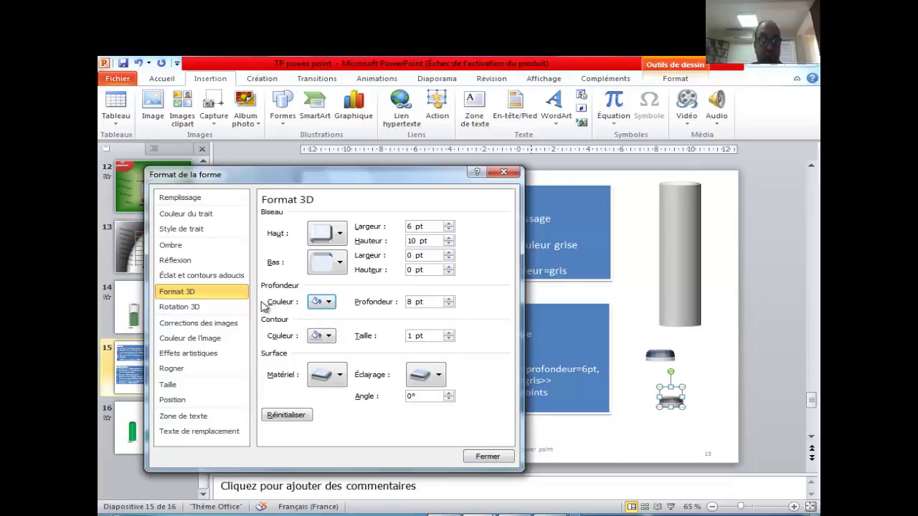
click(329, 302)
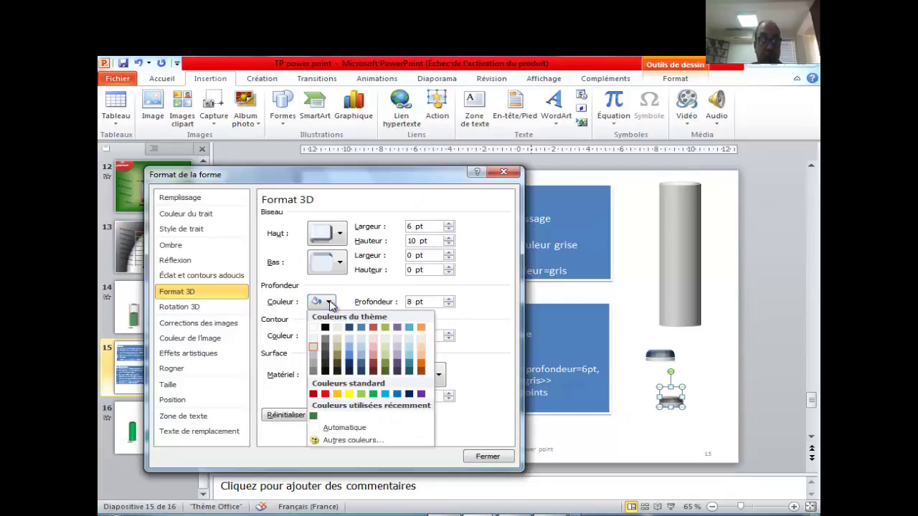
click(316, 345)
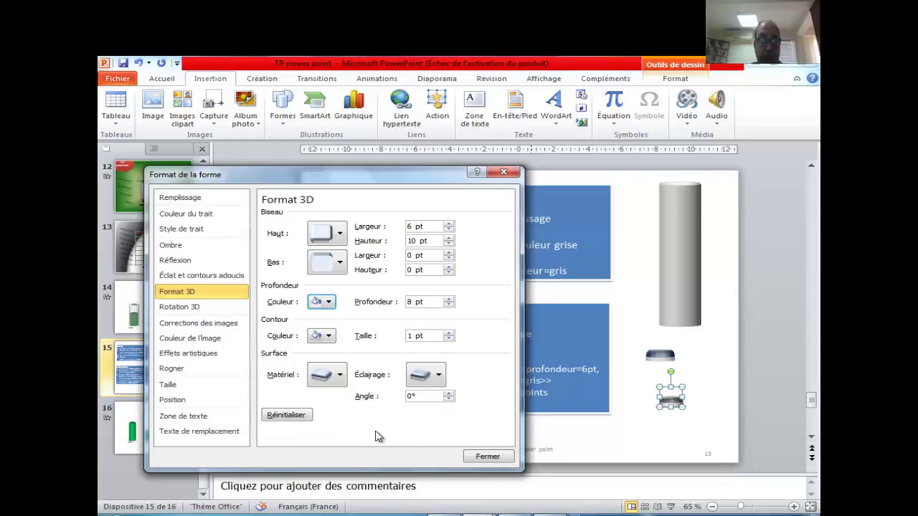
click(490, 457)
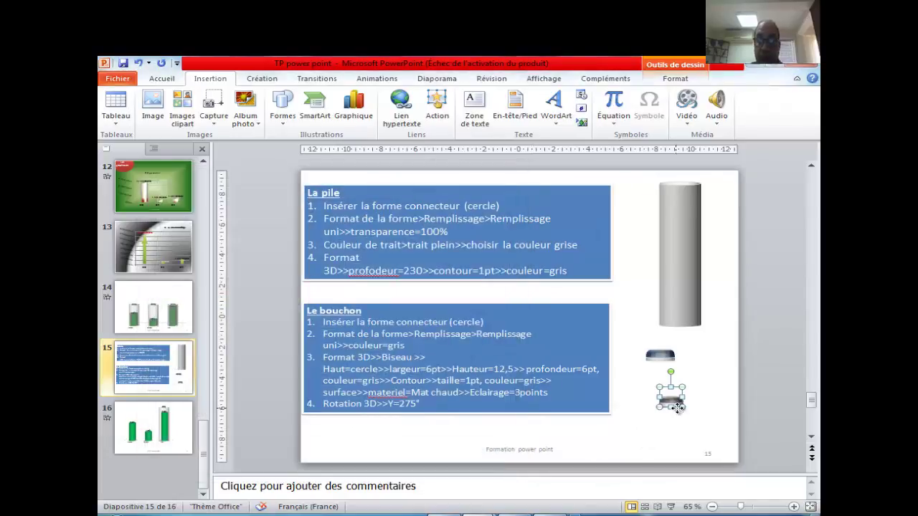
- Paste the grey cap into Présentation1 and place it on the Casablanca cylinder
drag(677, 407, 671, 400)
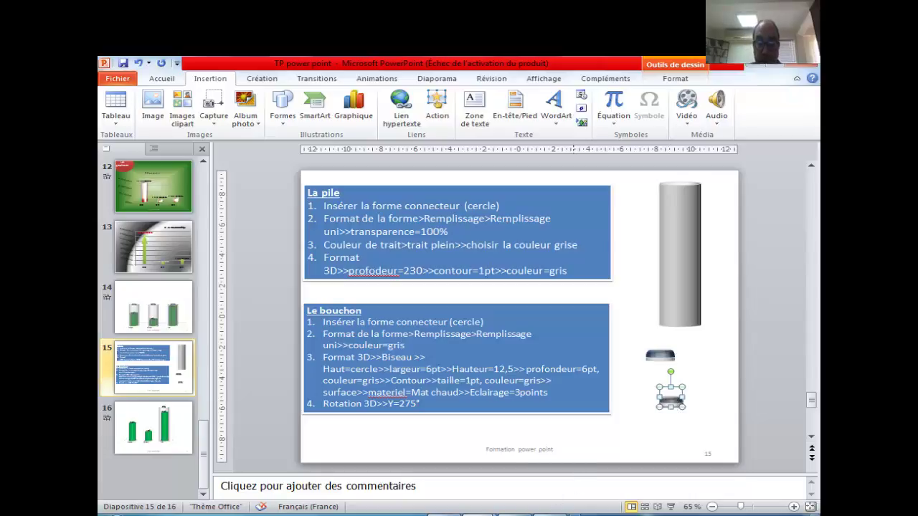
click(543, 416)
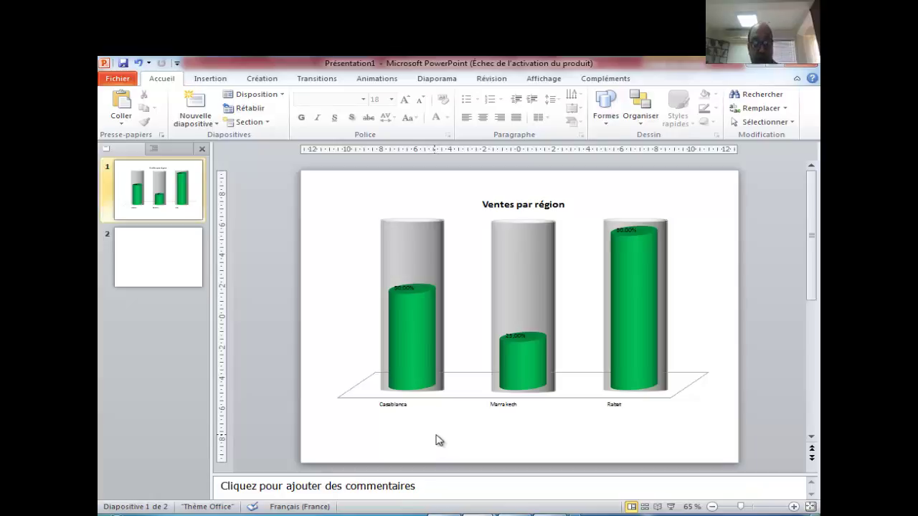
key(ctrl+v)
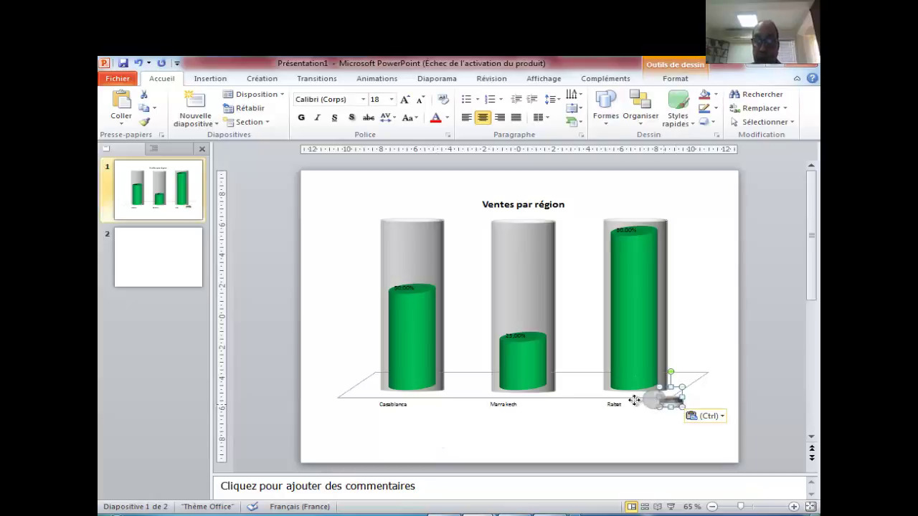
drag(634, 400, 418, 217)
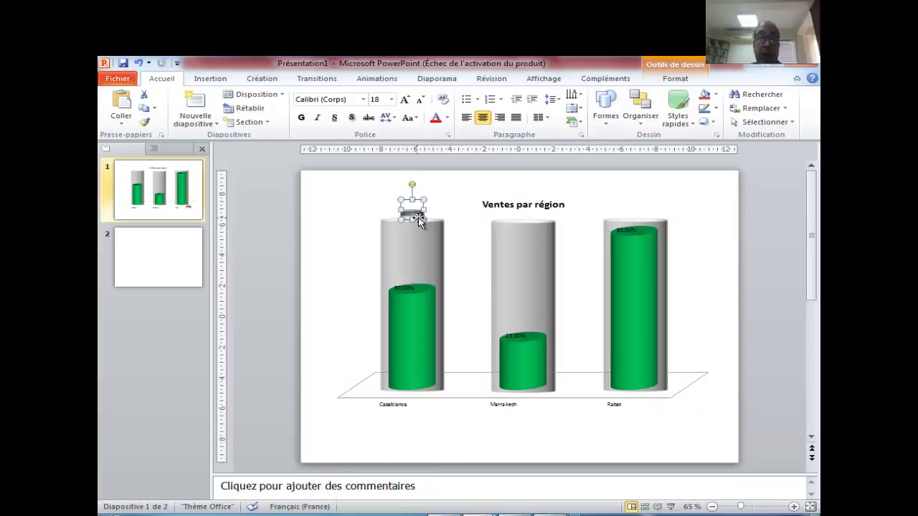
click(464, 195)
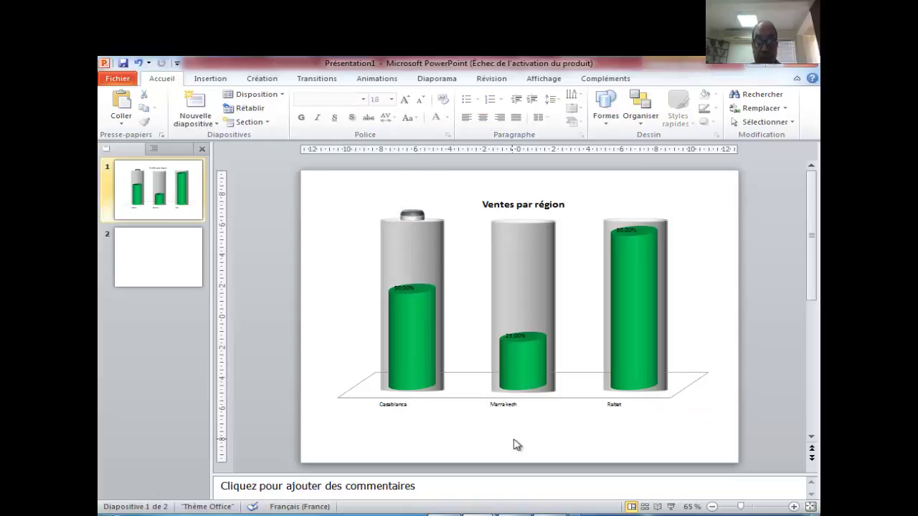
- Paste two more caps onto the Marrakech and Rabat cylinders
key(ctrl+v)
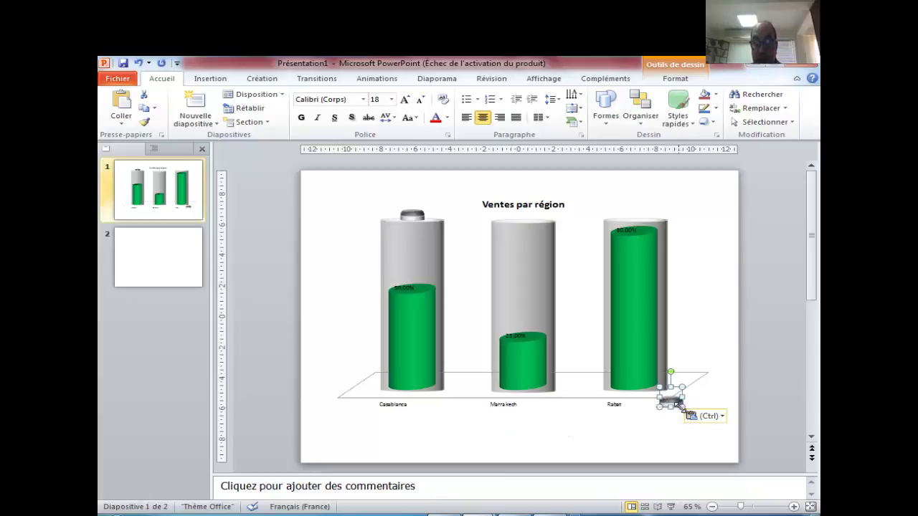
drag(675, 409, 527, 228)
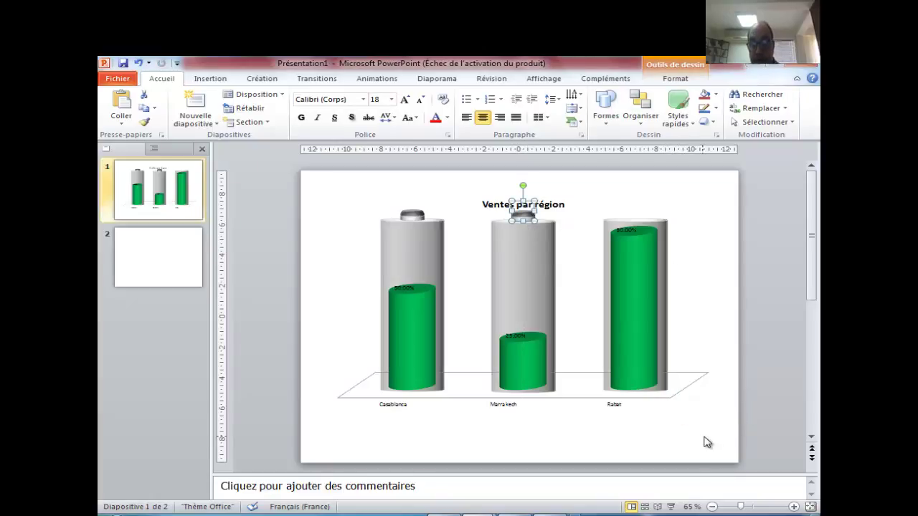
click(681, 442)
key(ctrl+v)
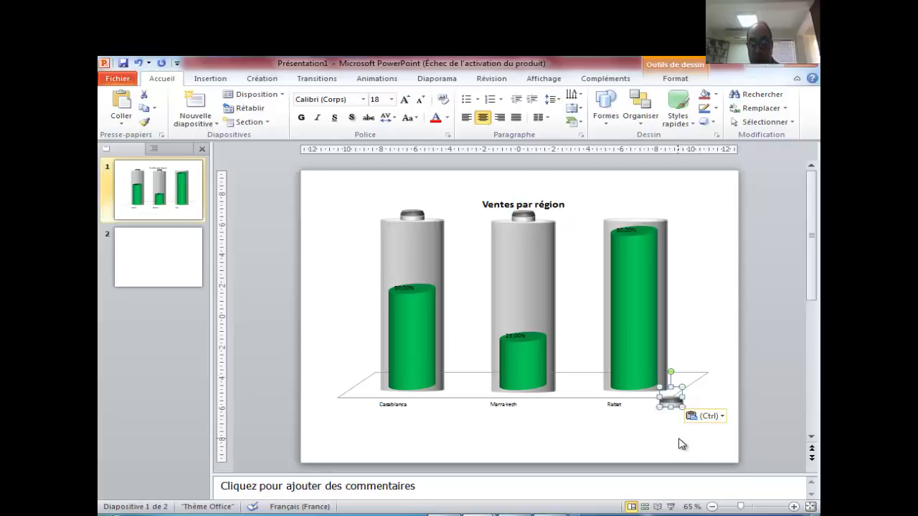
mouse_move(670, 398)
mouse_down()
mouse_move(636, 216)
mouse_move(639, 223)
mouse_up()
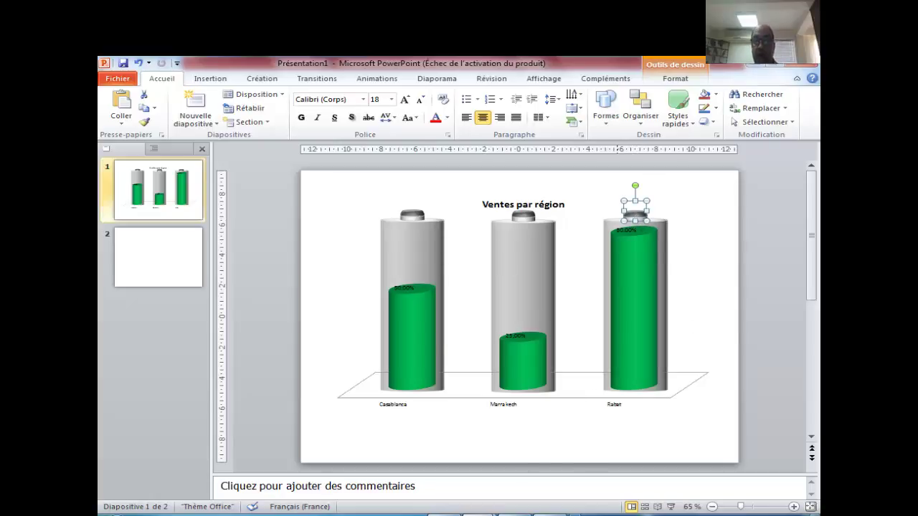
click(749, 513)
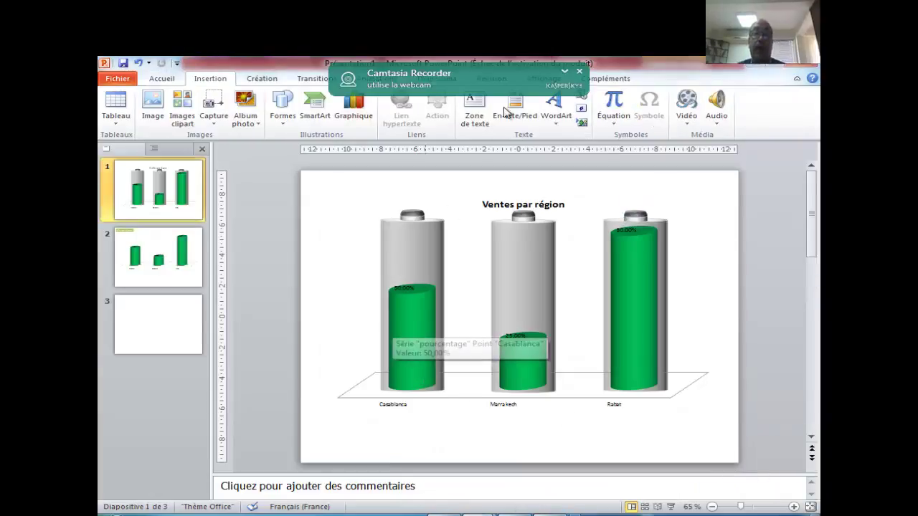
- Apply Mettre à l'arrière-plan to the chart so the three caps sit above it
click(580, 75)
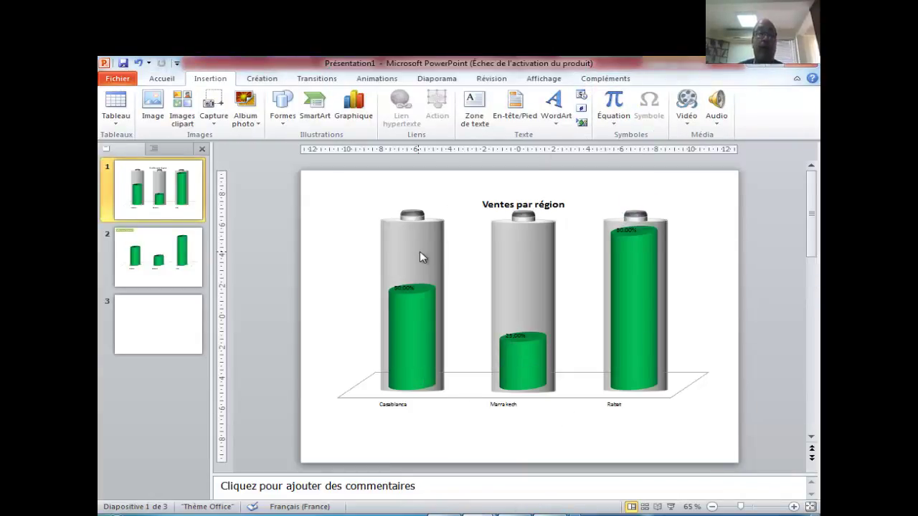
click(352, 388)
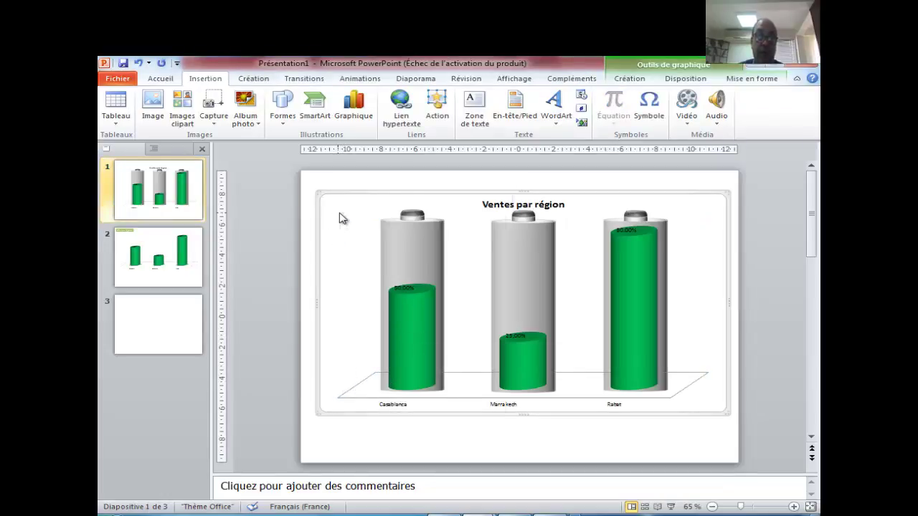
right_click(341, 213)
mouse_move(404, 385)
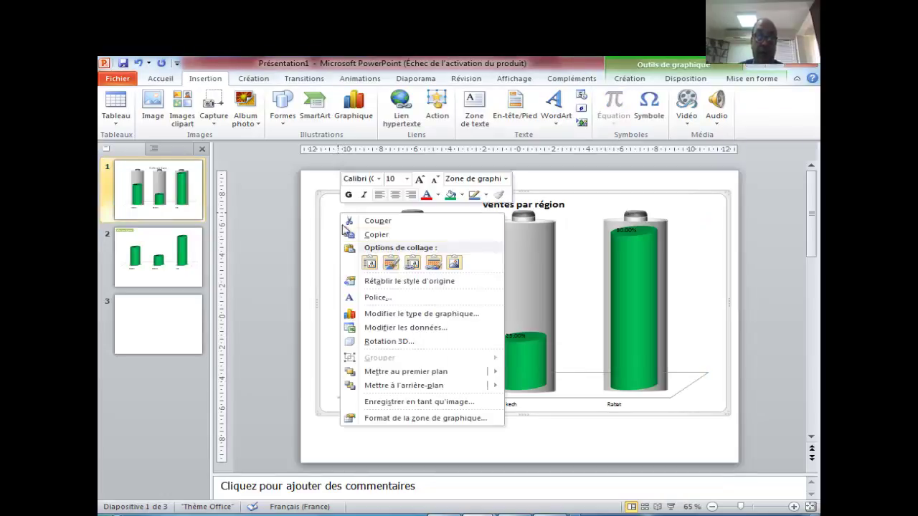
click(409, 372)
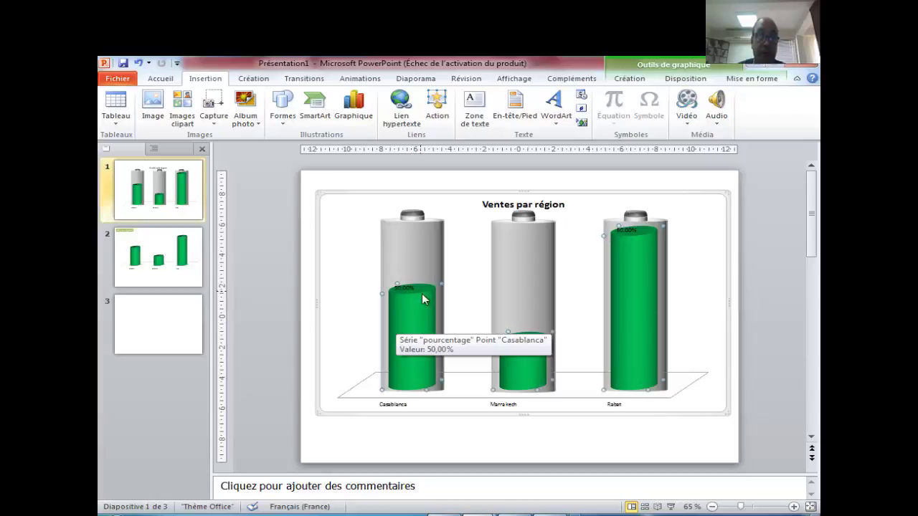
- Apply the Balayer wipe entrance to the chart and preview it in the slide show
click(361, 79)
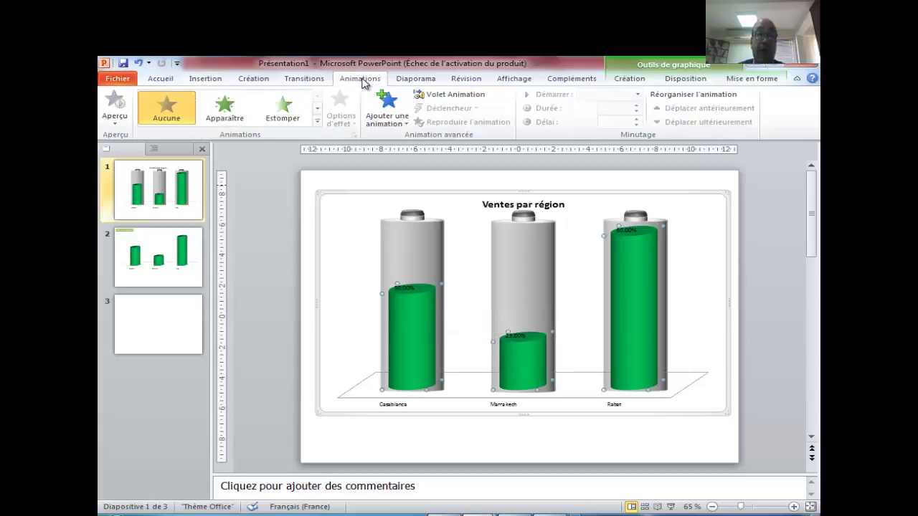
click(317, 123)
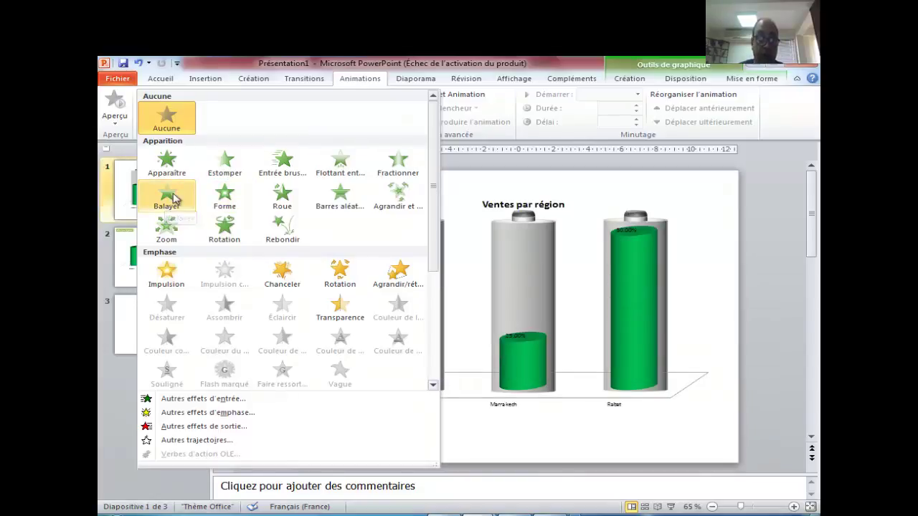
click(167, 198)
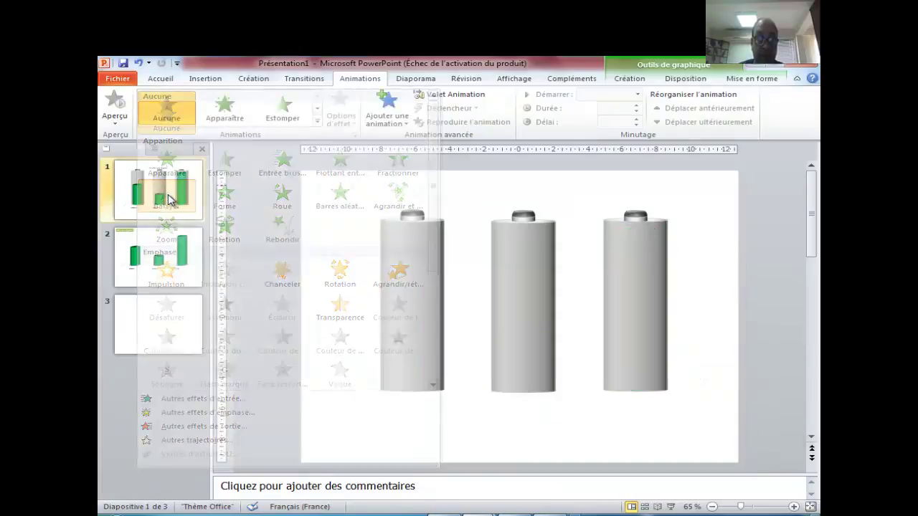
click(670, 507)
- Preview the slide show twice to check the chart's wipe, then reselect the chart
click(608, 442)
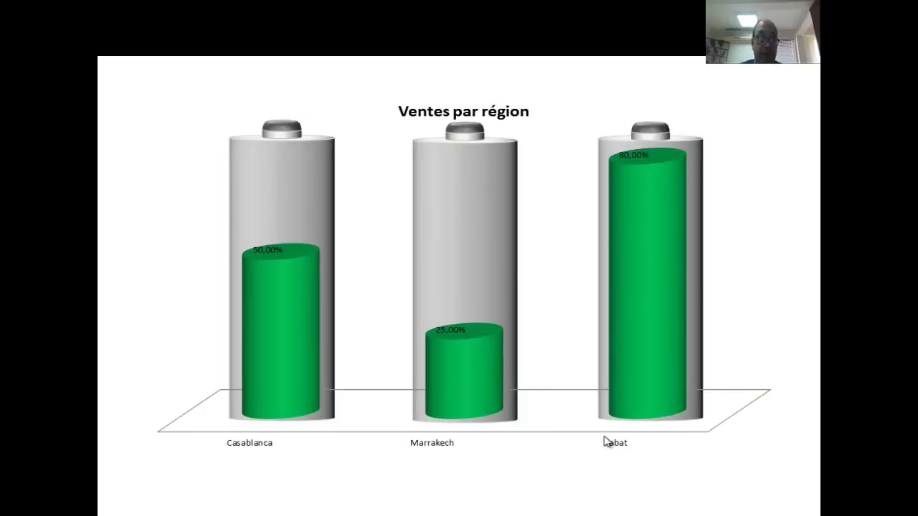
key(Escape)
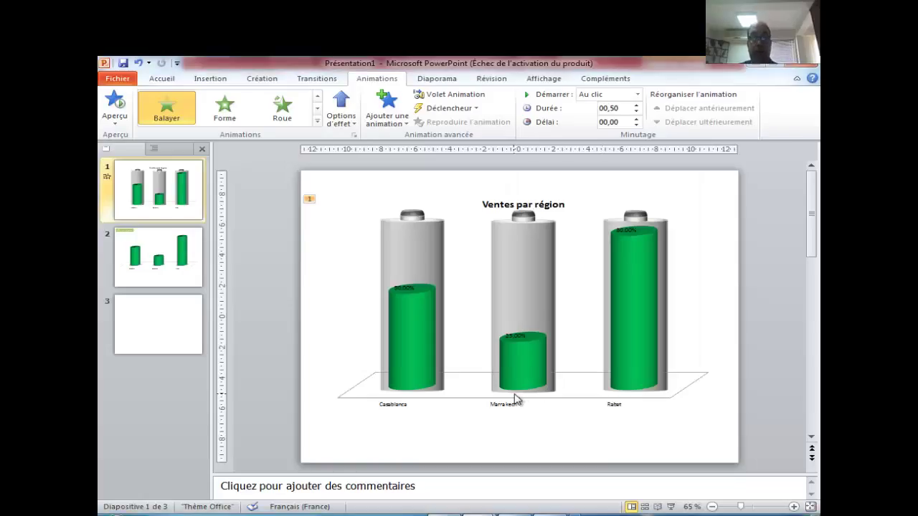
click(670, 507)
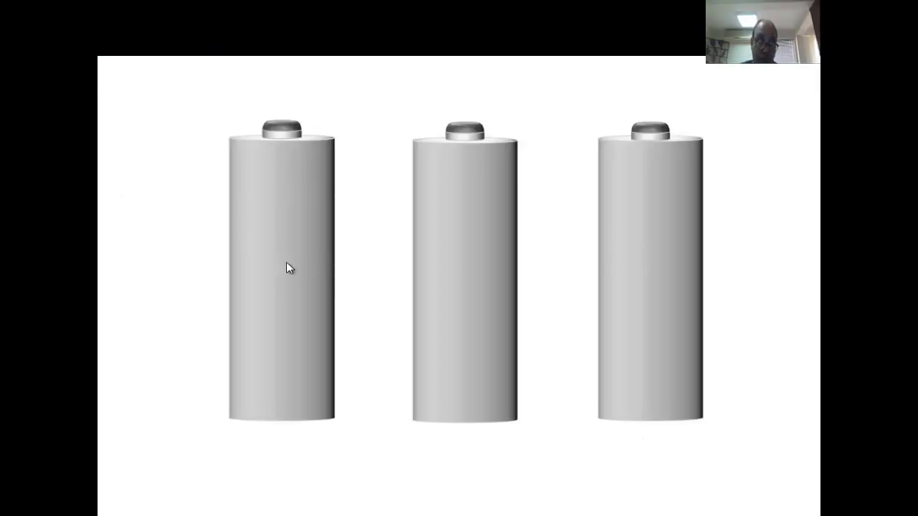
key(Escape)
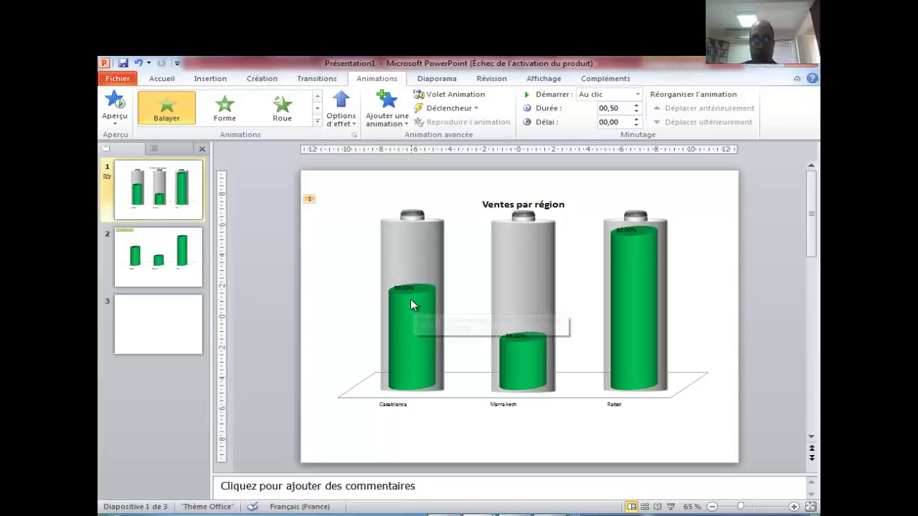
click(345, 246)
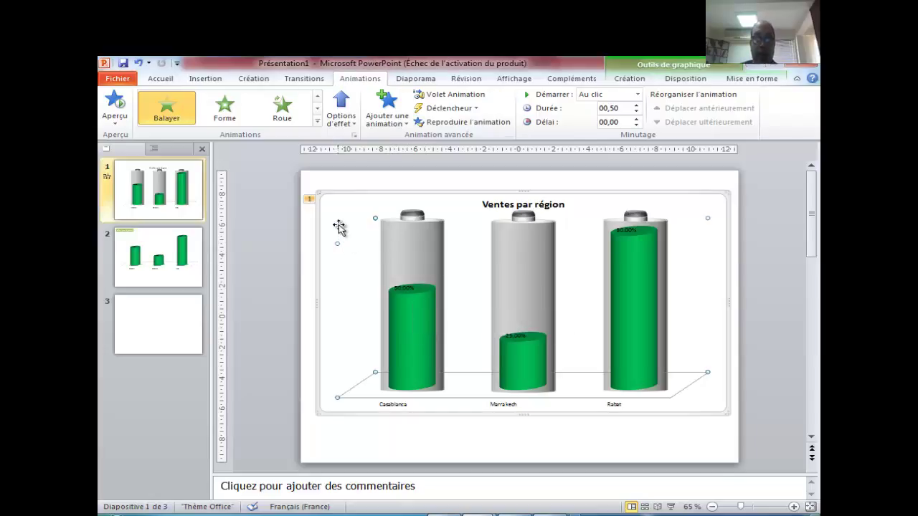
- Send the chart to the back (Mettre à l'arrière-plan) behind the battery shapes
click(333, 198)
right_click(333, 194)
mouse_move(396, 367)
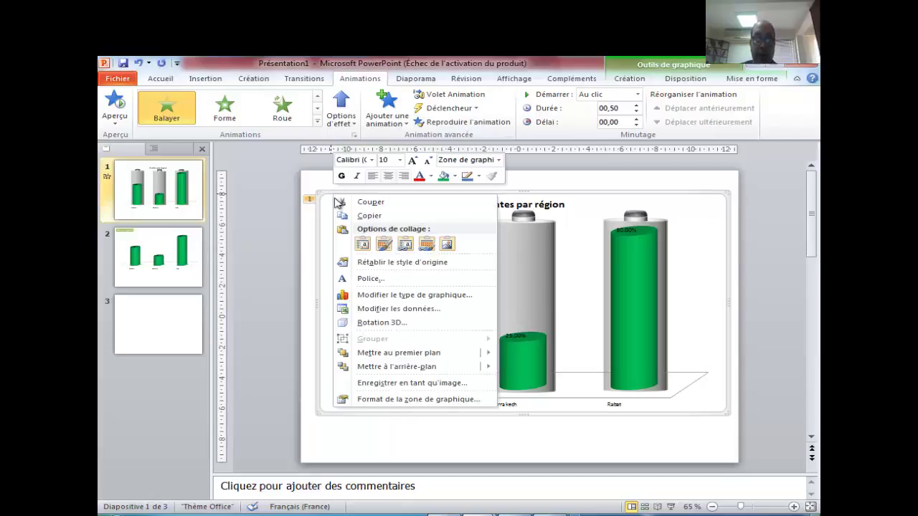
click(427, 368)
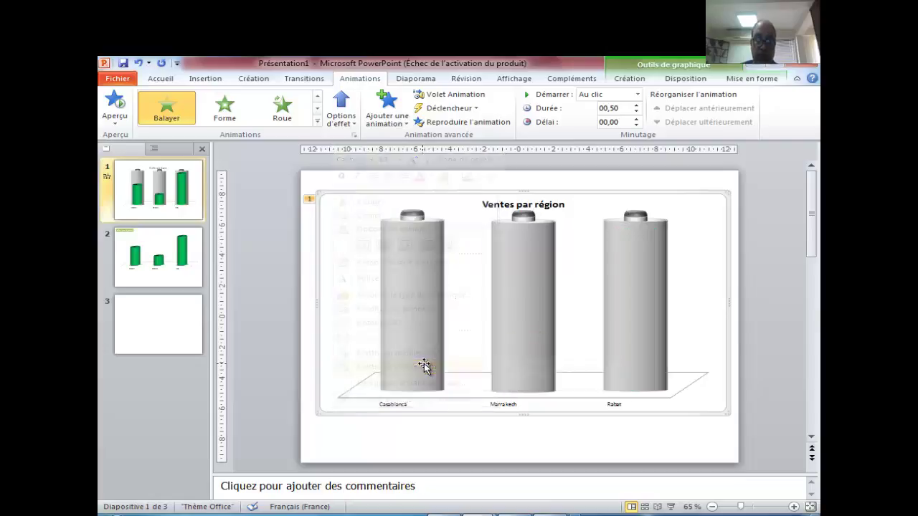
- Select all three batteries' caps and bodies and give them the Balayer entrance animation
click(406, 300)
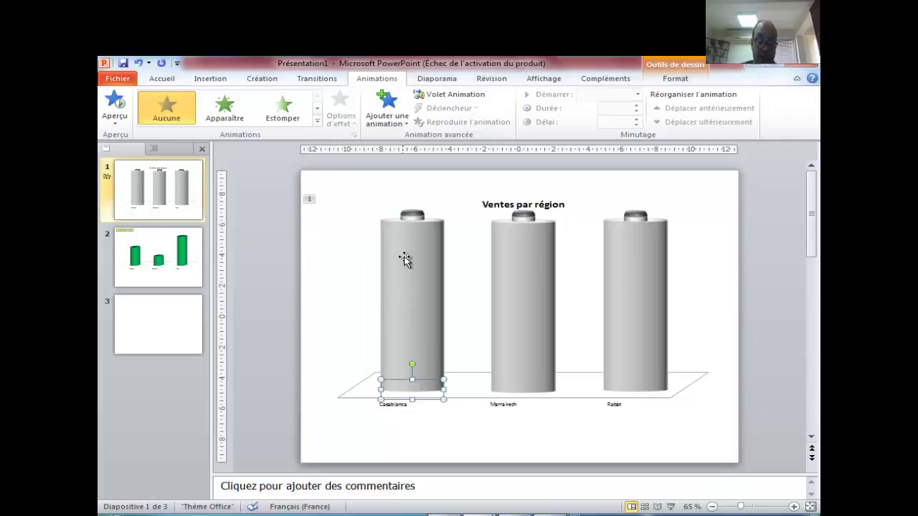
shift+click(414, 215)
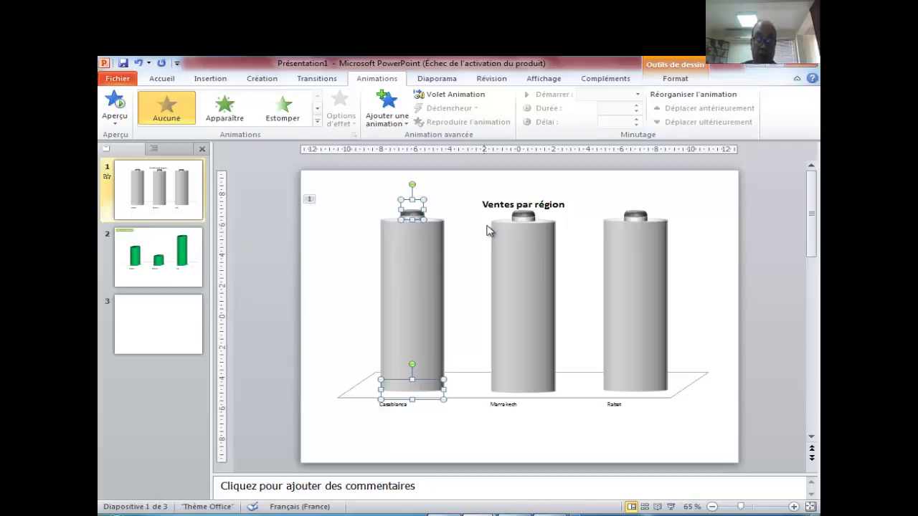
shift+click(532, 216)
shift+click(529, 255)
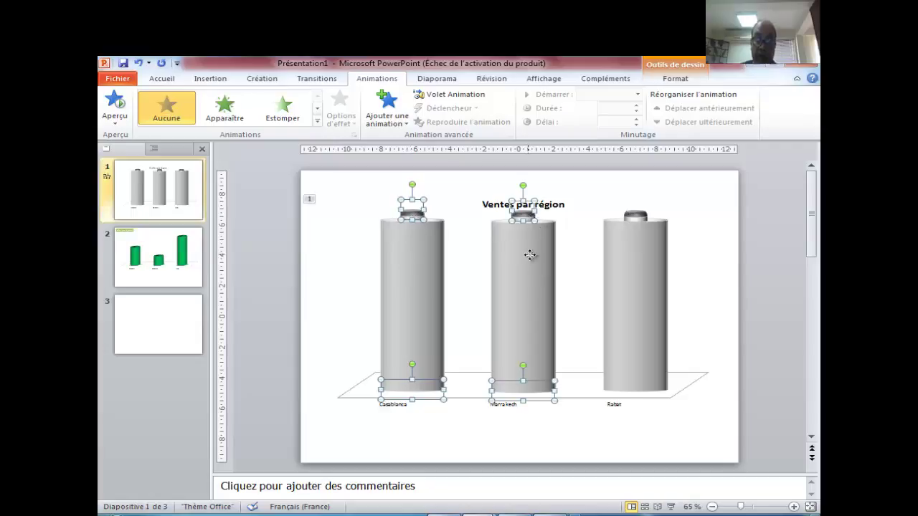
shift+click(638, 215)
shift+click(640, 266)
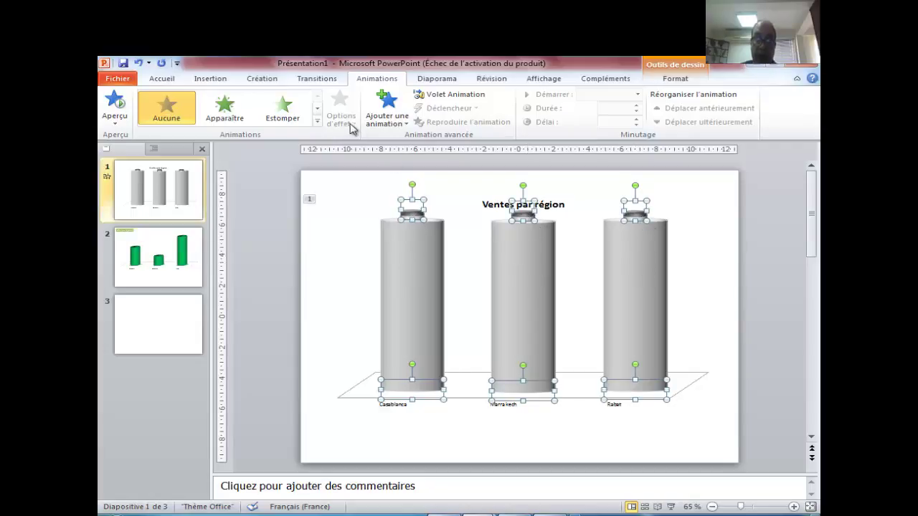
click(319, 121)
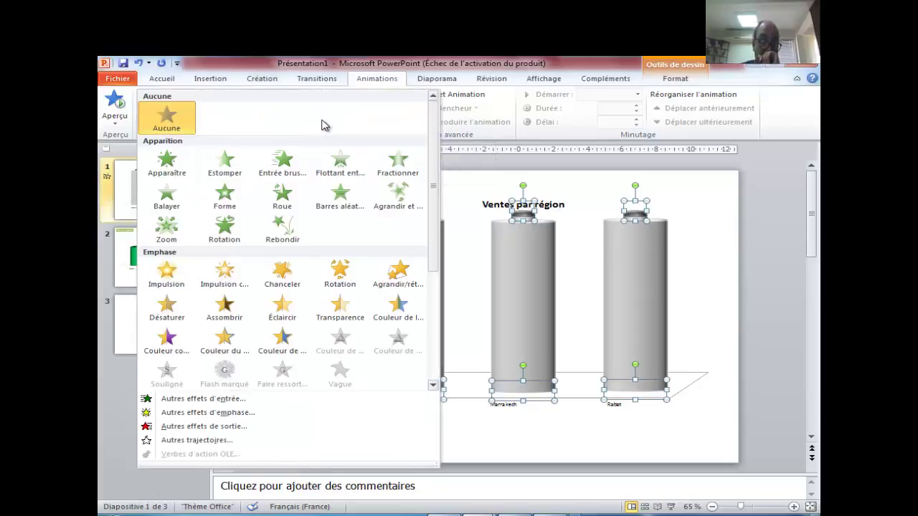
click(167, 201)
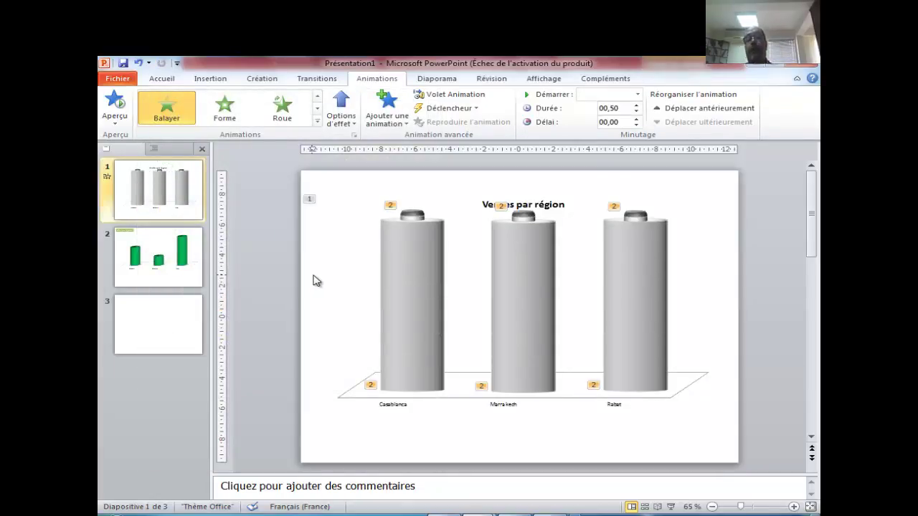
click(670, 507)
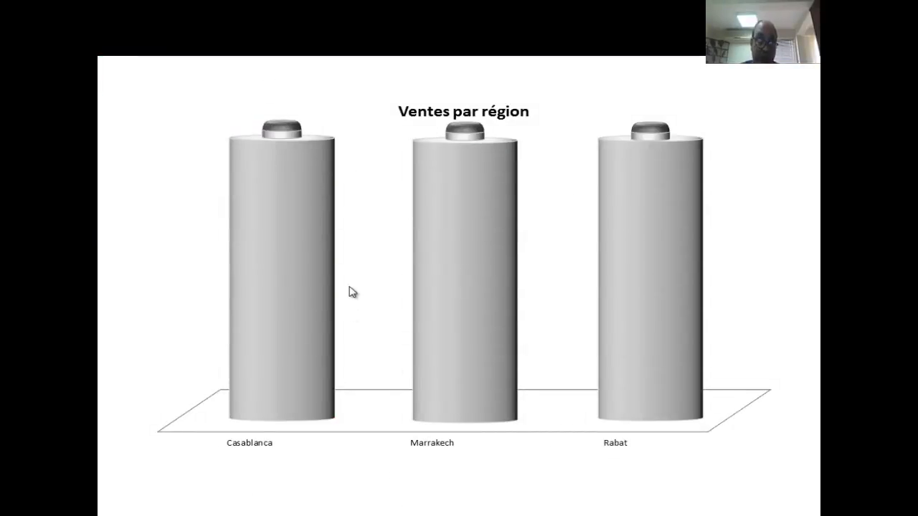
key(Escape)
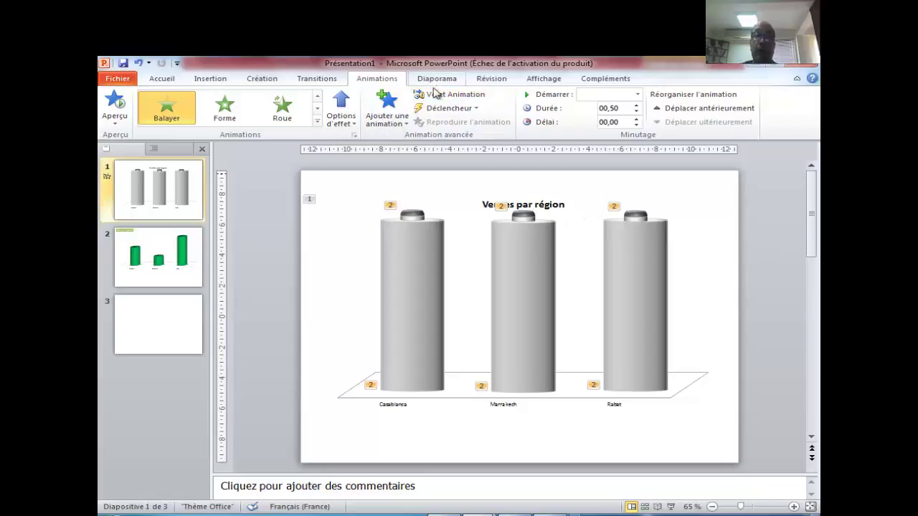
- Open the Volet Animation and inspect the battery-shape animations in the list
click(439, 94)
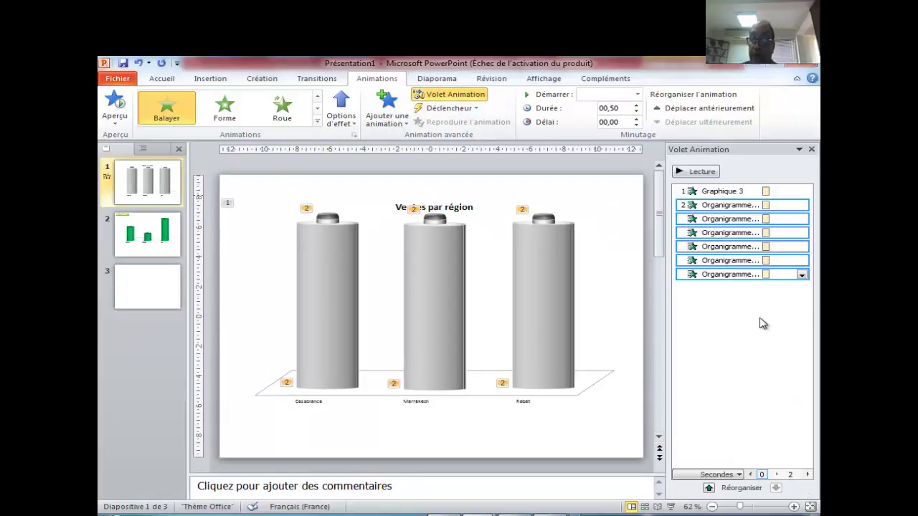
click(726, 351)
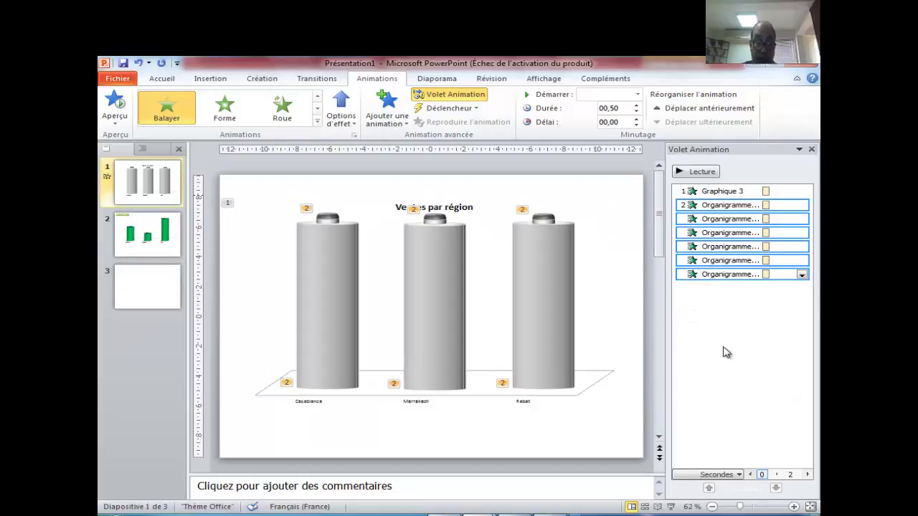
click(716, 275)
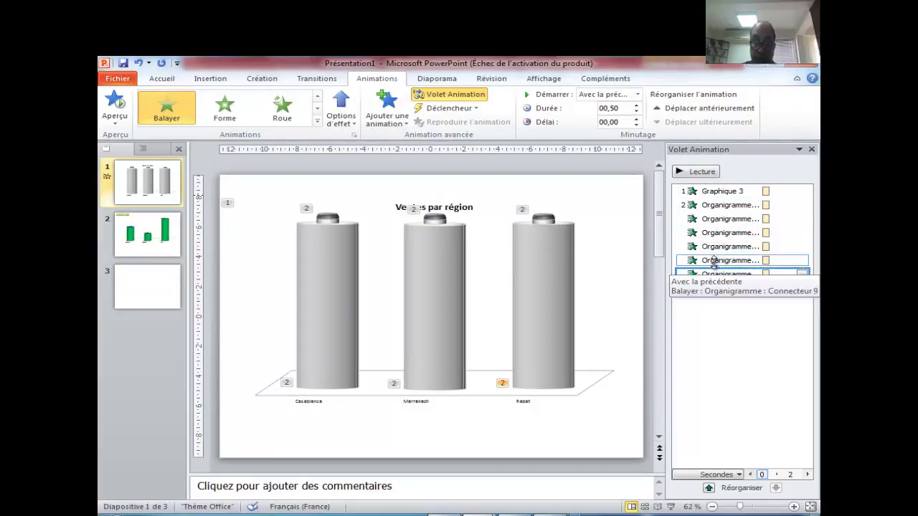
click(714, 262)
click(715, 246)
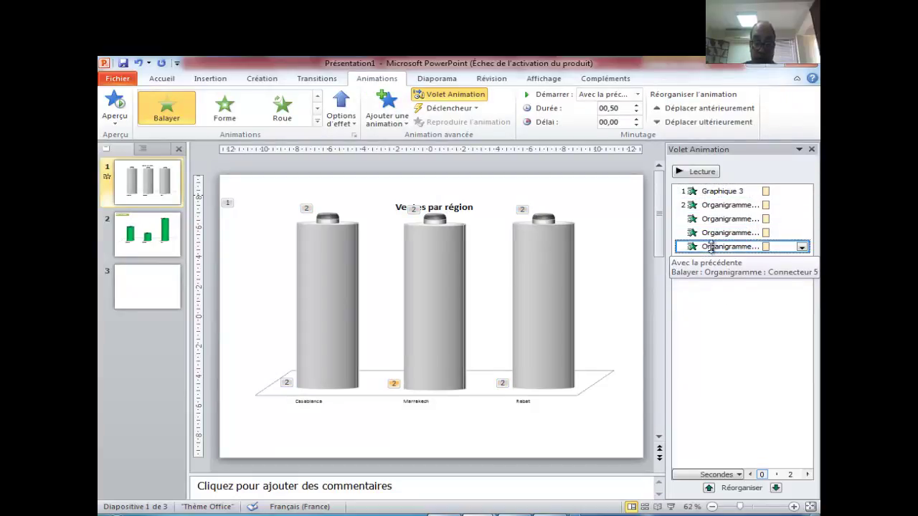
click(710, 206)
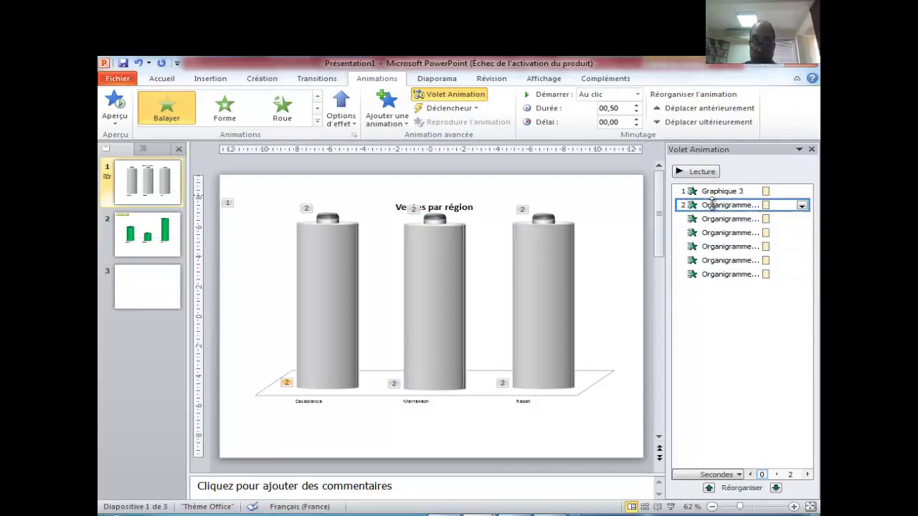
shift+click(729, 274)
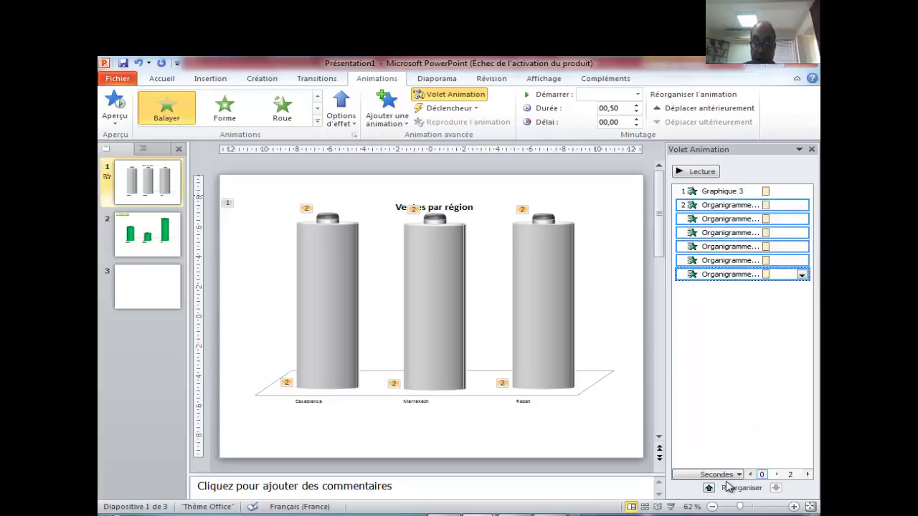
- Move the Graphique 3 animation to the end of the list, then preview the slide show
click(717, 193)
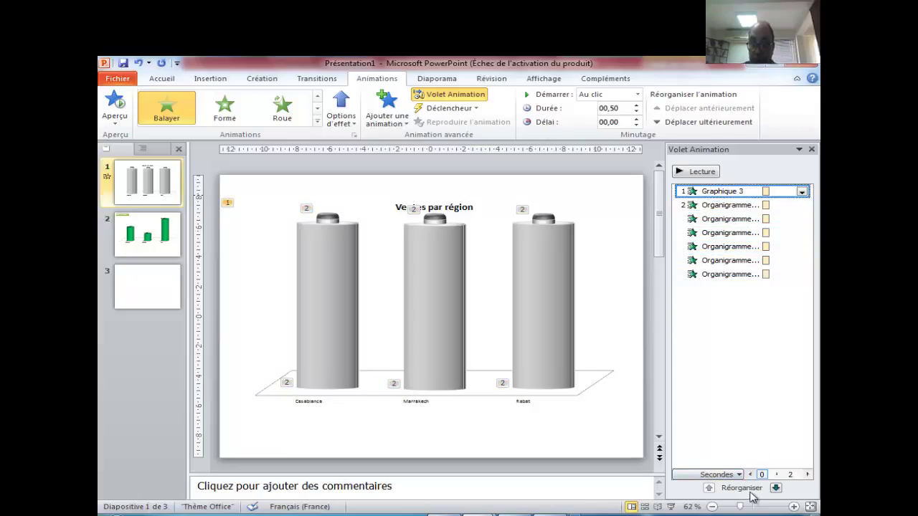
click(775, 488)
click(775, 488)
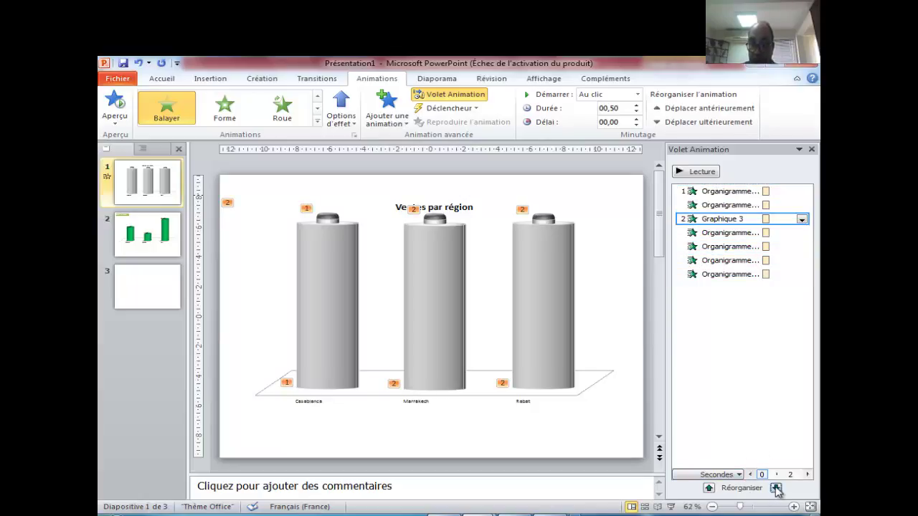
click(775, 488)
click(775, 488)
click(775, 488)
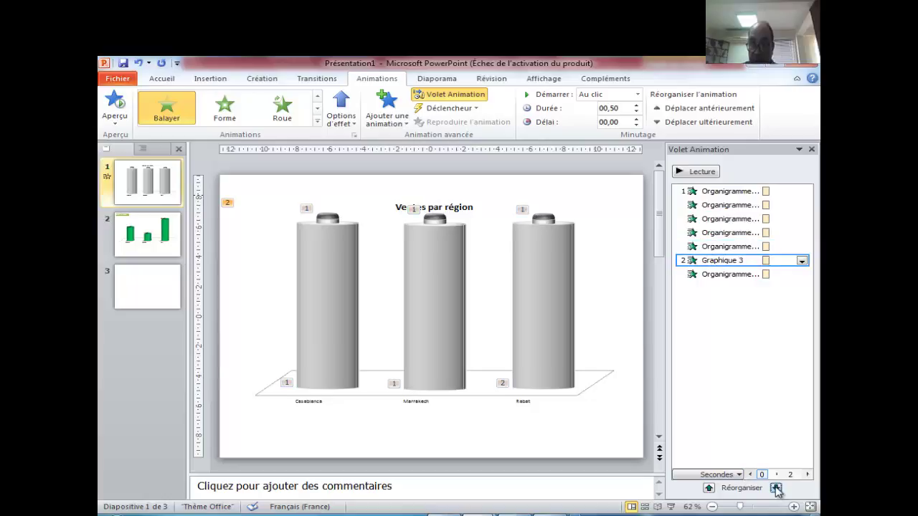
click(775, 487)
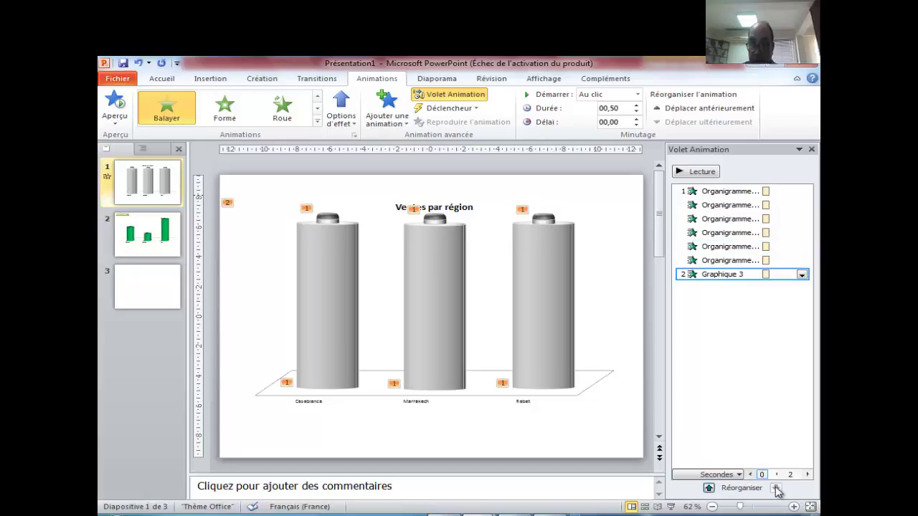
click(672, 507)
click(626, 389)
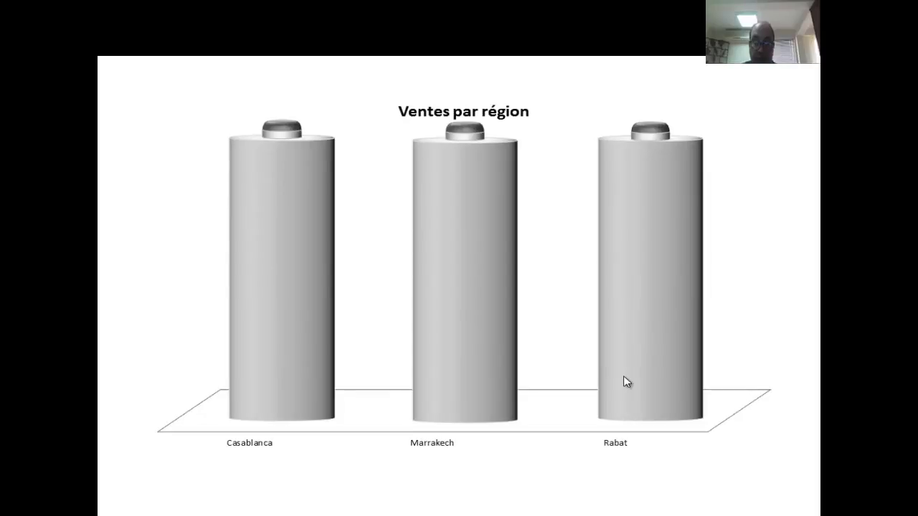
- Bring the chart one layer forward (Avancer) over the grey batteries and preview the slide show
key(Escape)
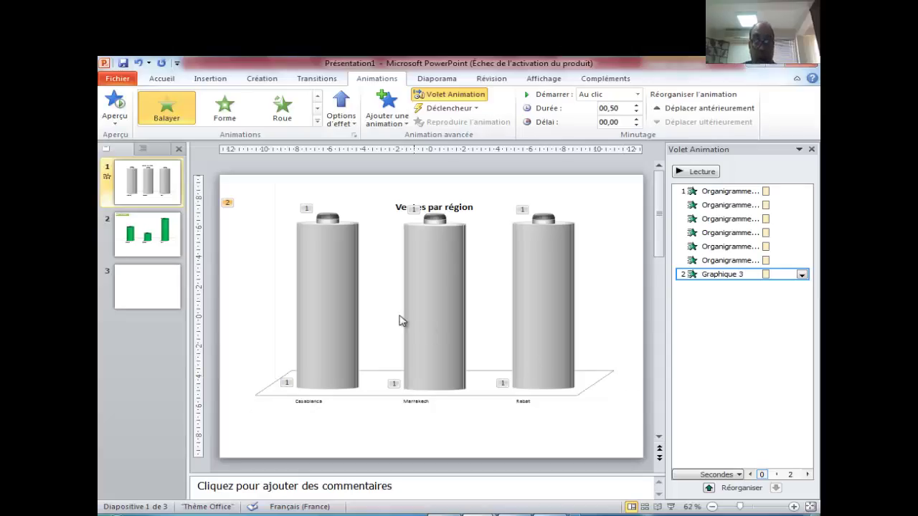
click(248, 264)
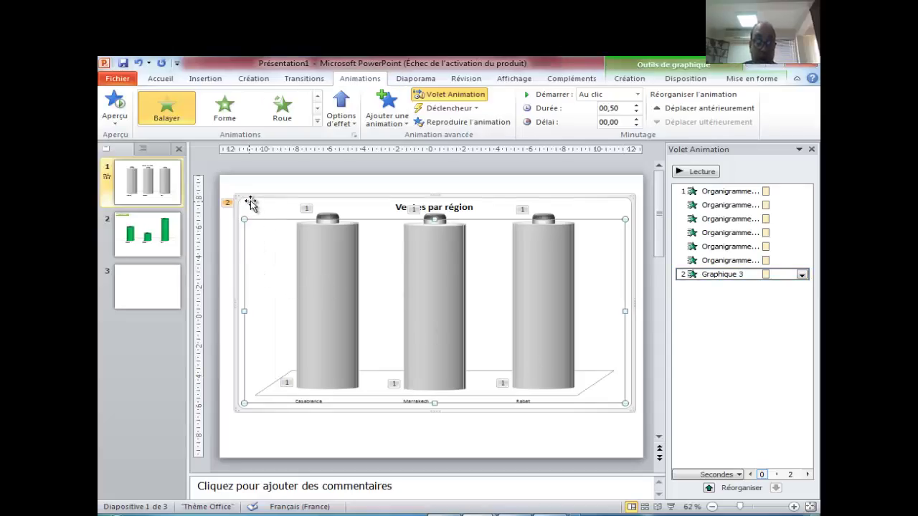
right_click(251, 199)
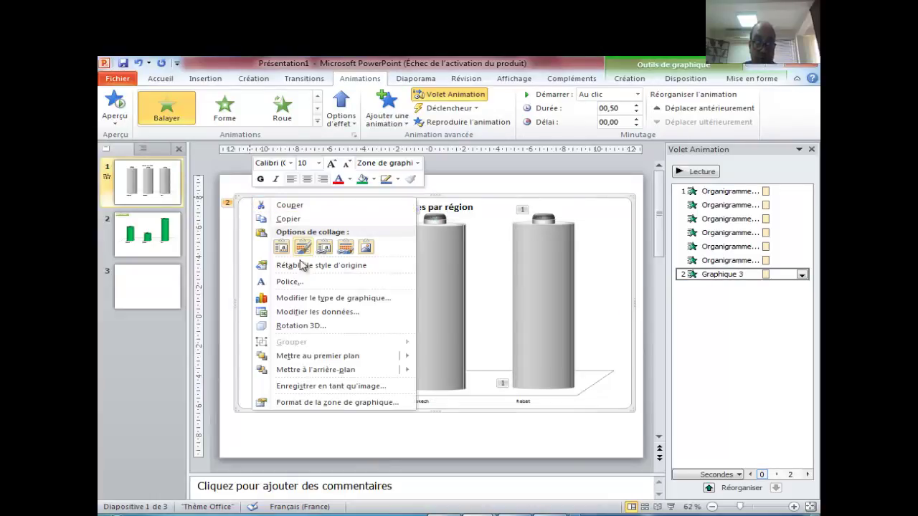
mouse_move(318, 356)
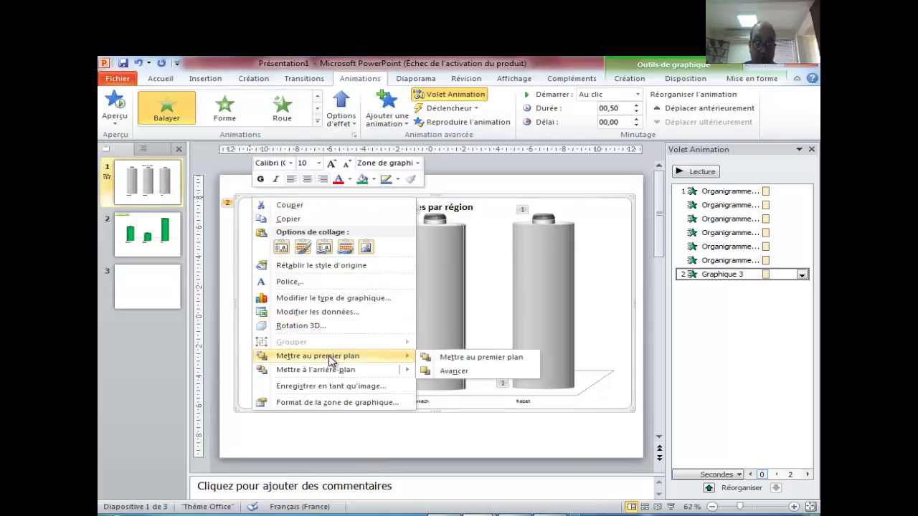
click(456, 357)
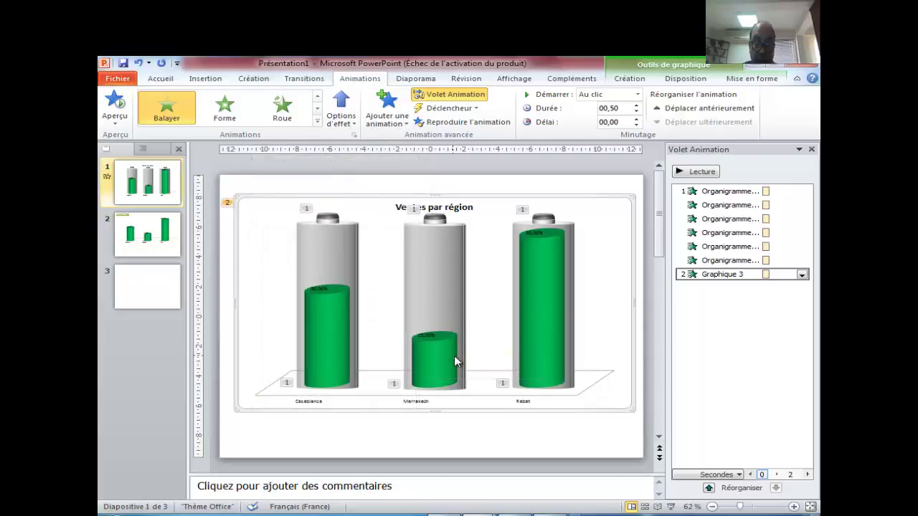
click(670, 507)
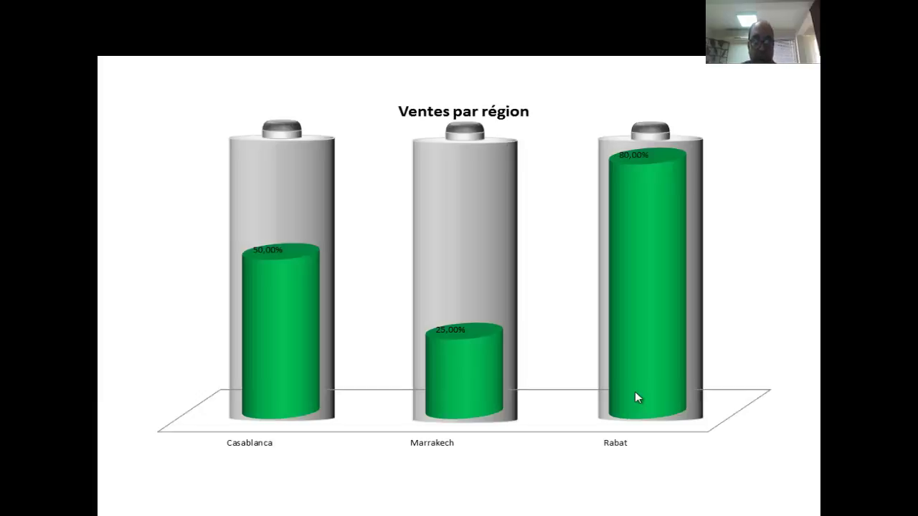
key(Escape)
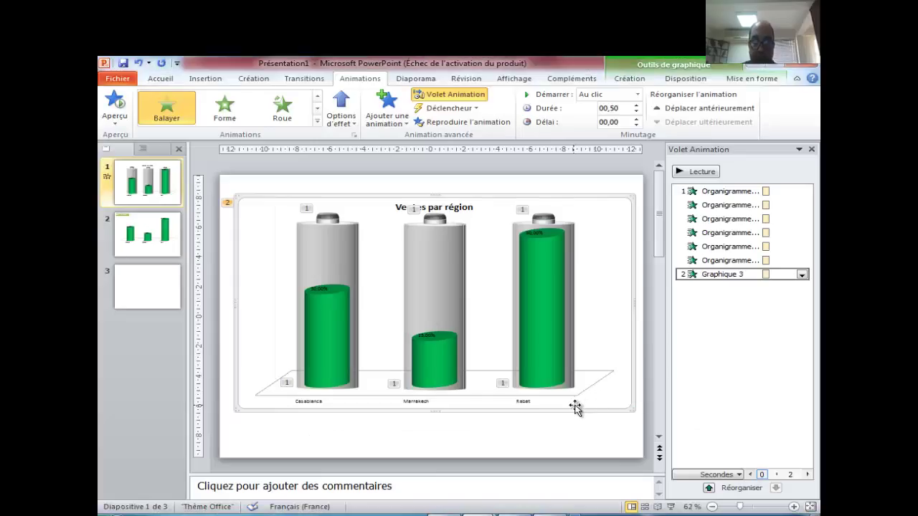